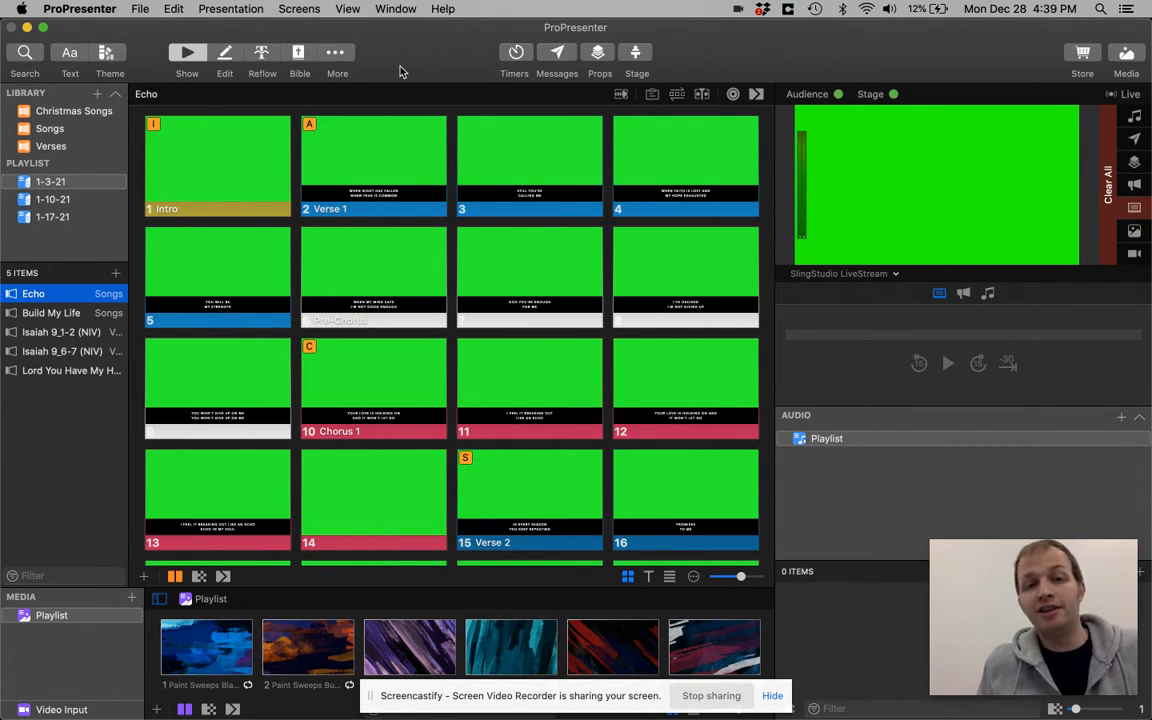
Compare the main windows of ProPresenter 6 and ProPresenter 7 by switching between the two apps, ending in ProPresenter 7
{"action": "key", "text": "super+Tab"}
{"action": "key", "text": "super+Tab"}
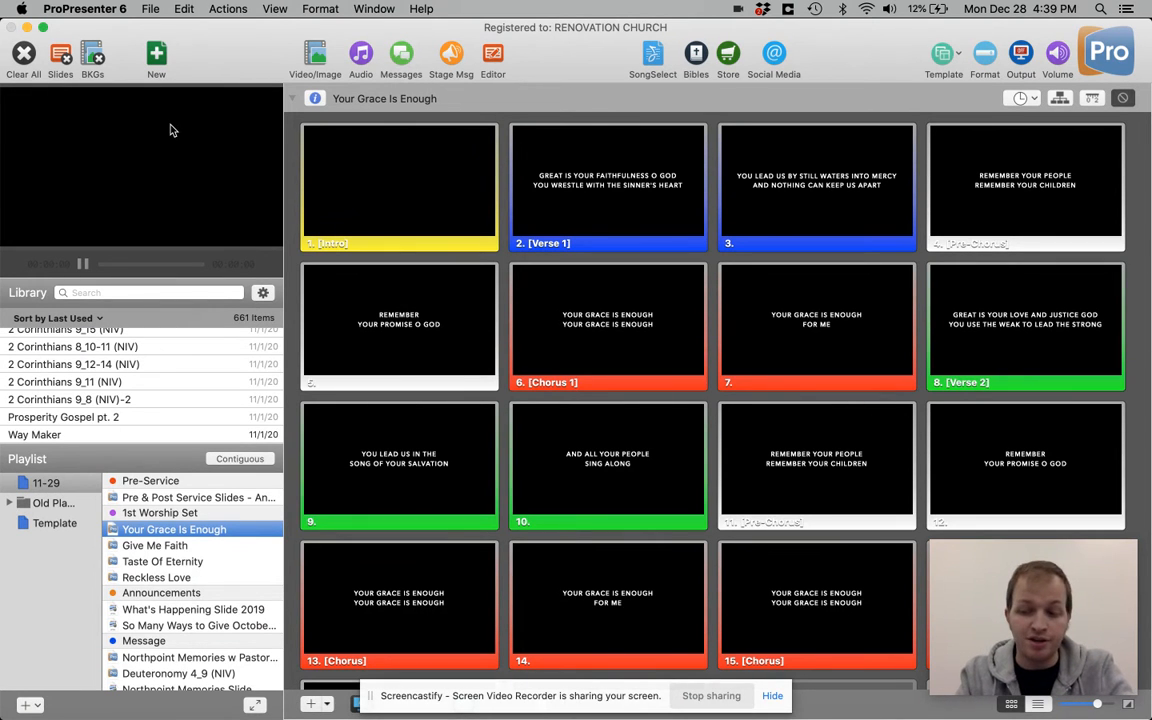
{"action": "key", "text": "super+Tab"}
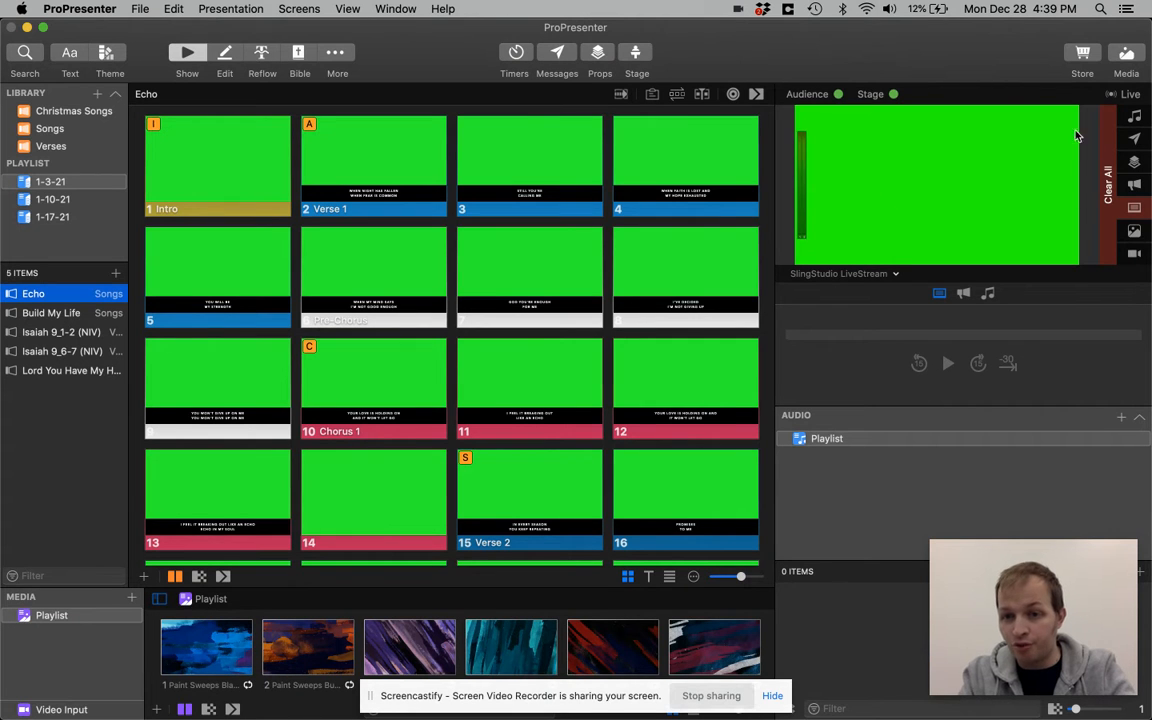
{"action": "key", "text": "super+Tab"}
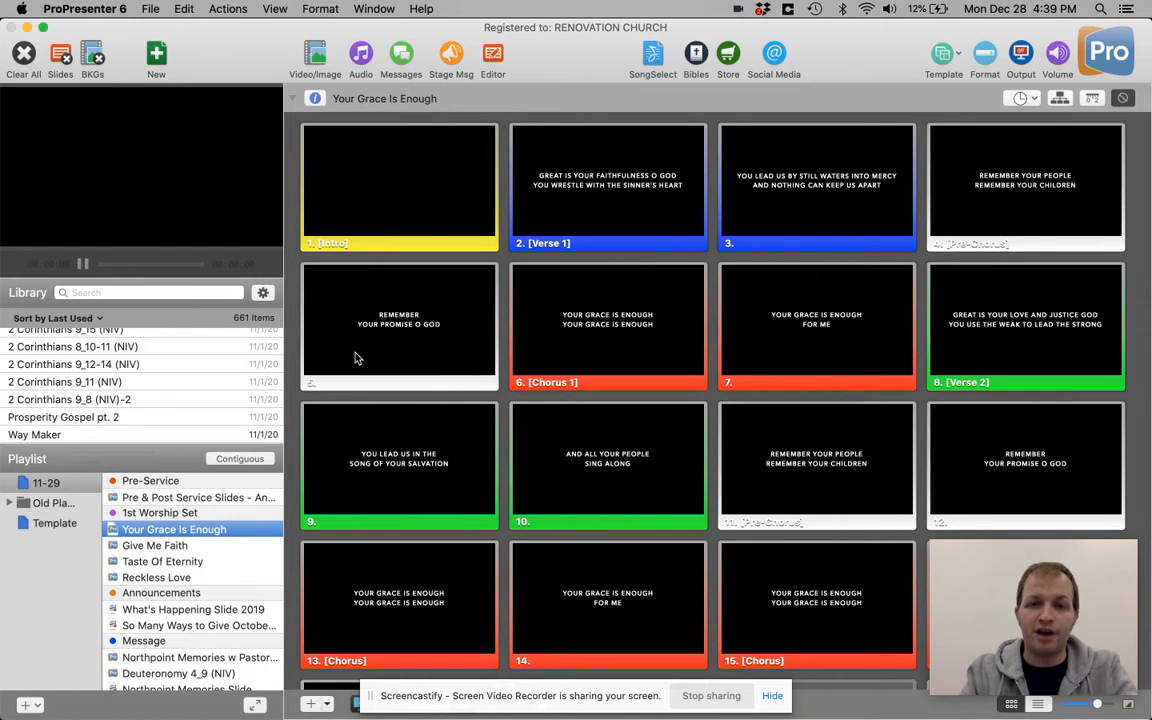
{"action": "key", "text": "super+Tab"}
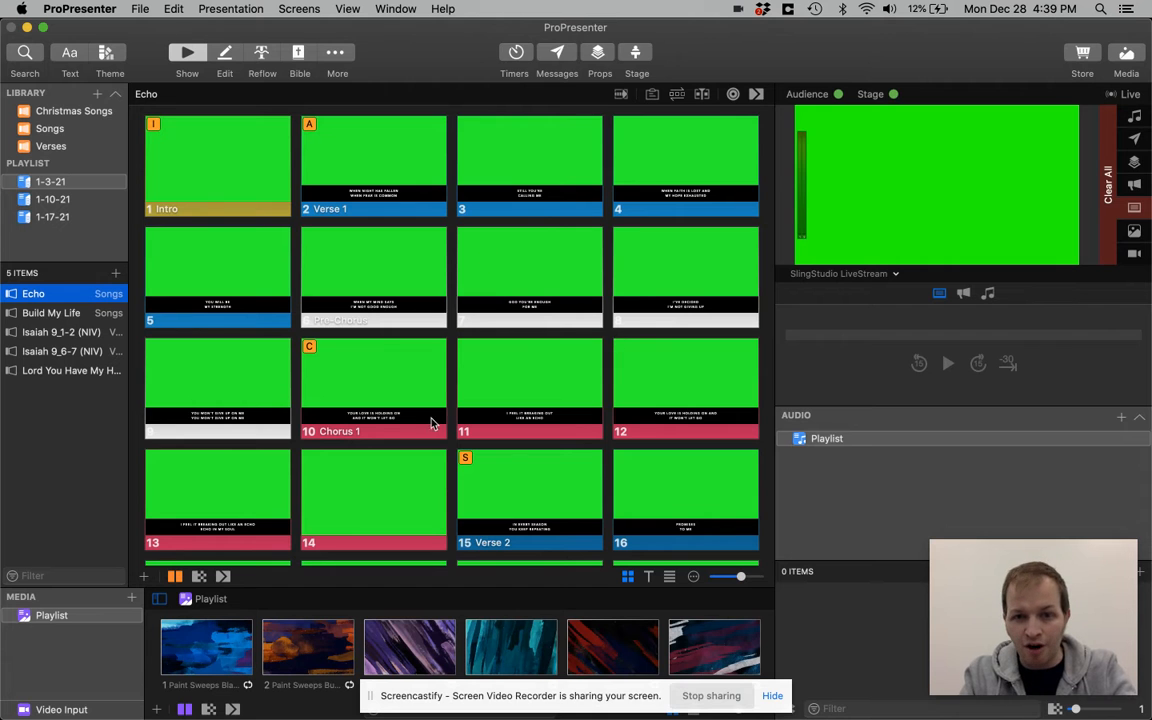
{"action": "key", "text": "super+Tab"}
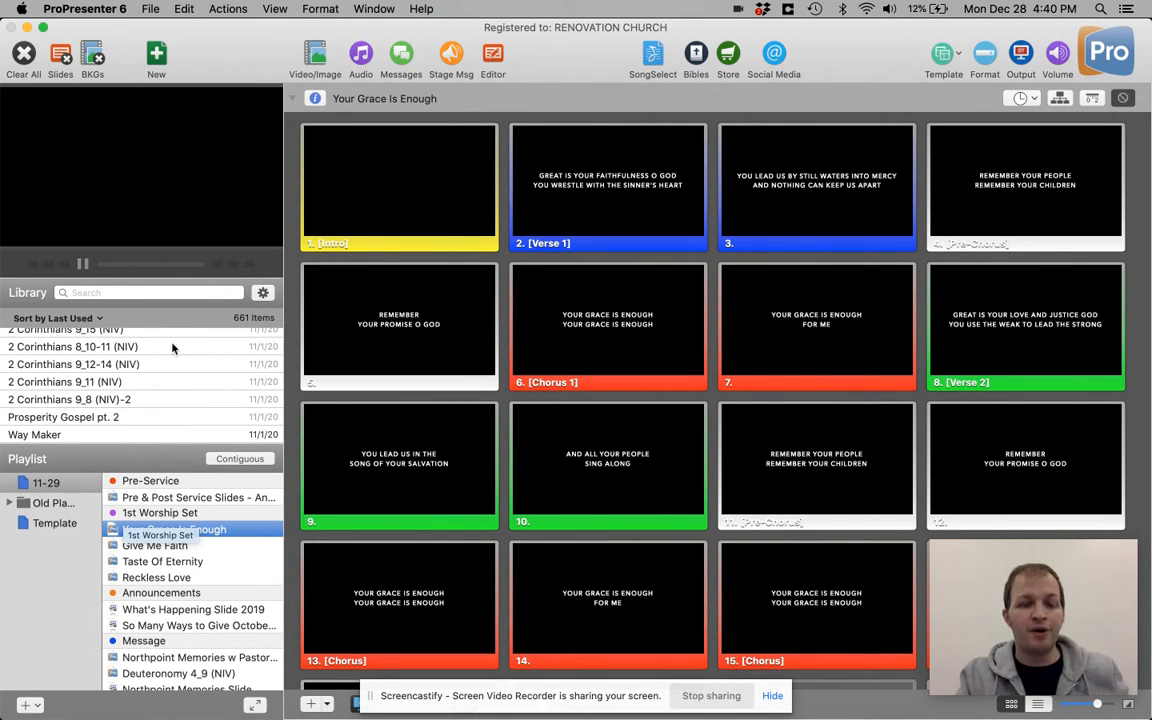
{"action": "key", "text": "super+Tab"}
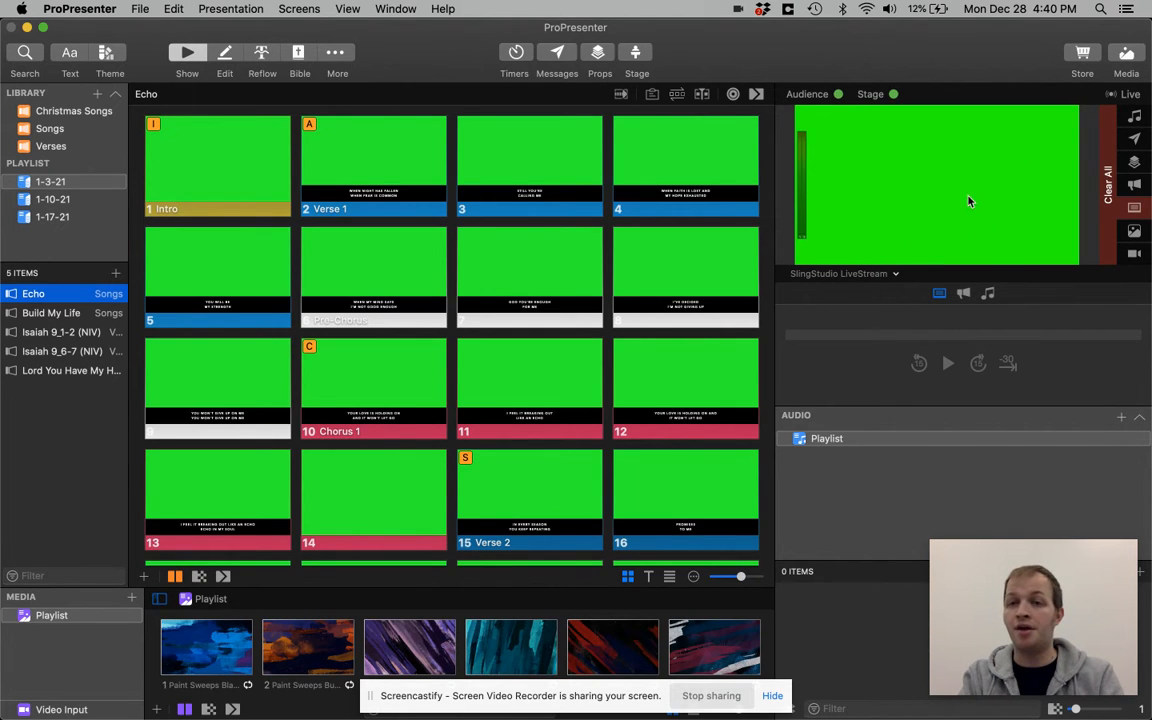
Preview the Stage Screen 1 output with the Verse 1 slide (slide 2) of Echo live
{"action": "left_click", "coordinate": [893, 275]}
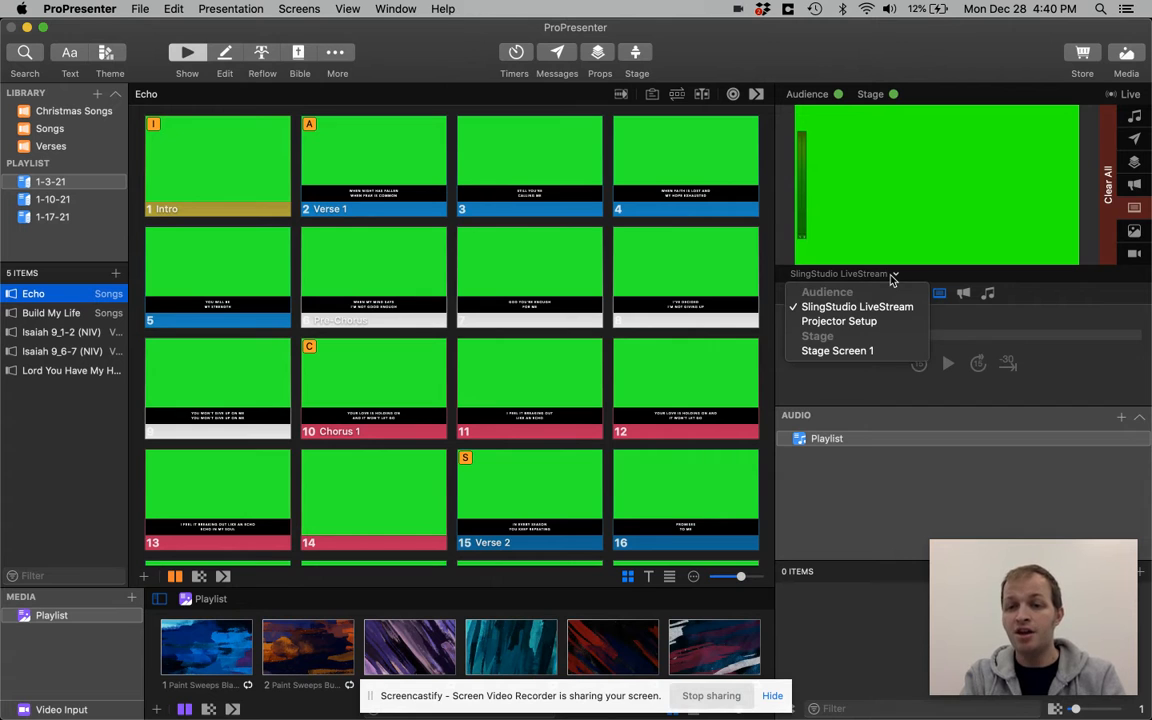
{"action": "left_click", "coordinate": [874, 351]}
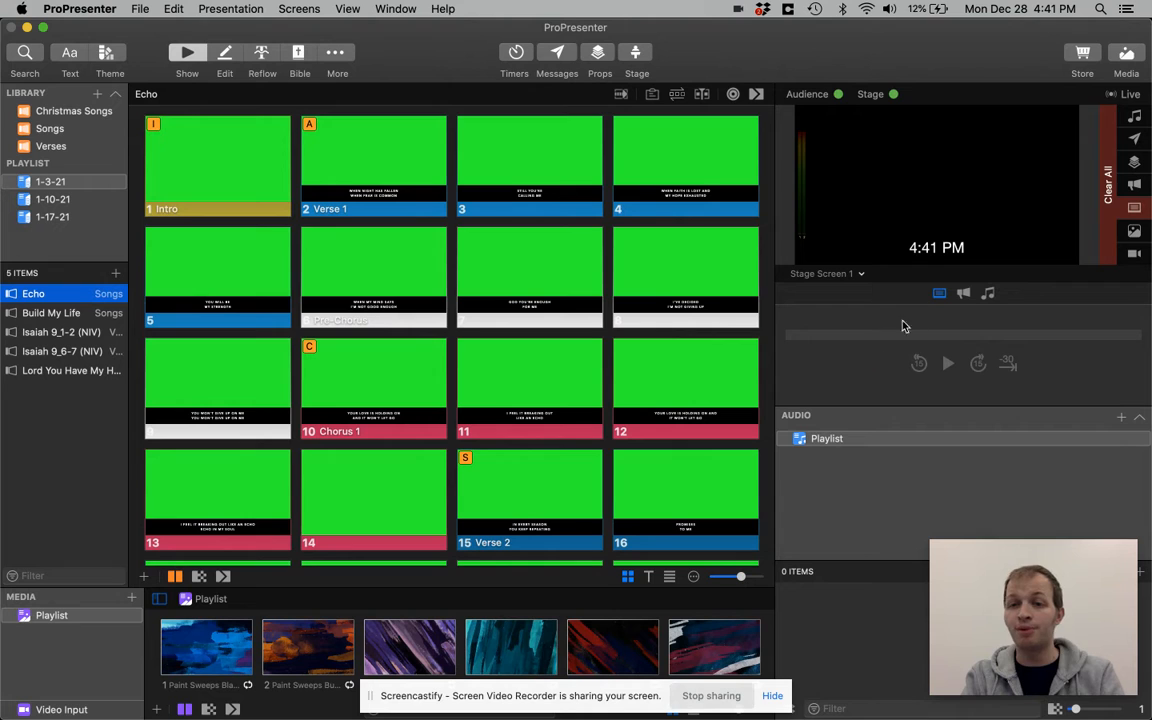
{"action": "left_click", "coordinate": [413, 173]}
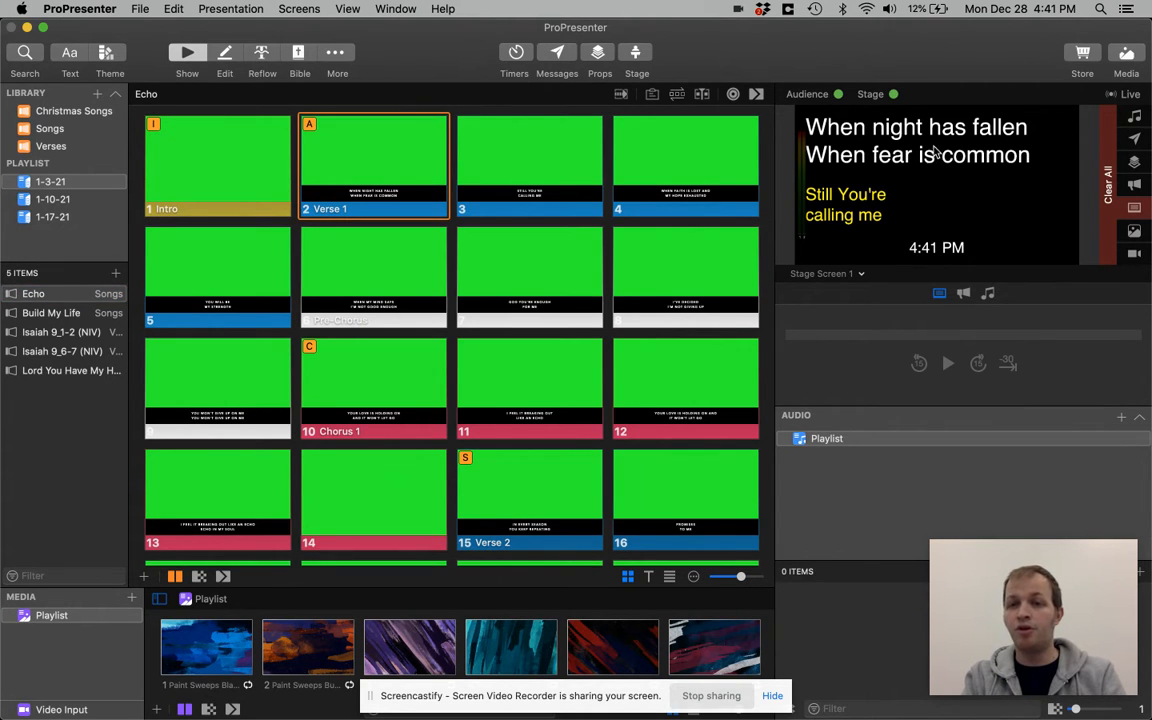
Preview the Projector Setup output, return the preview to SlingStudio LiveStream, and show Echo's Verse 1 slide again
{"action": "left_click", "coordinate": [855, 273]}
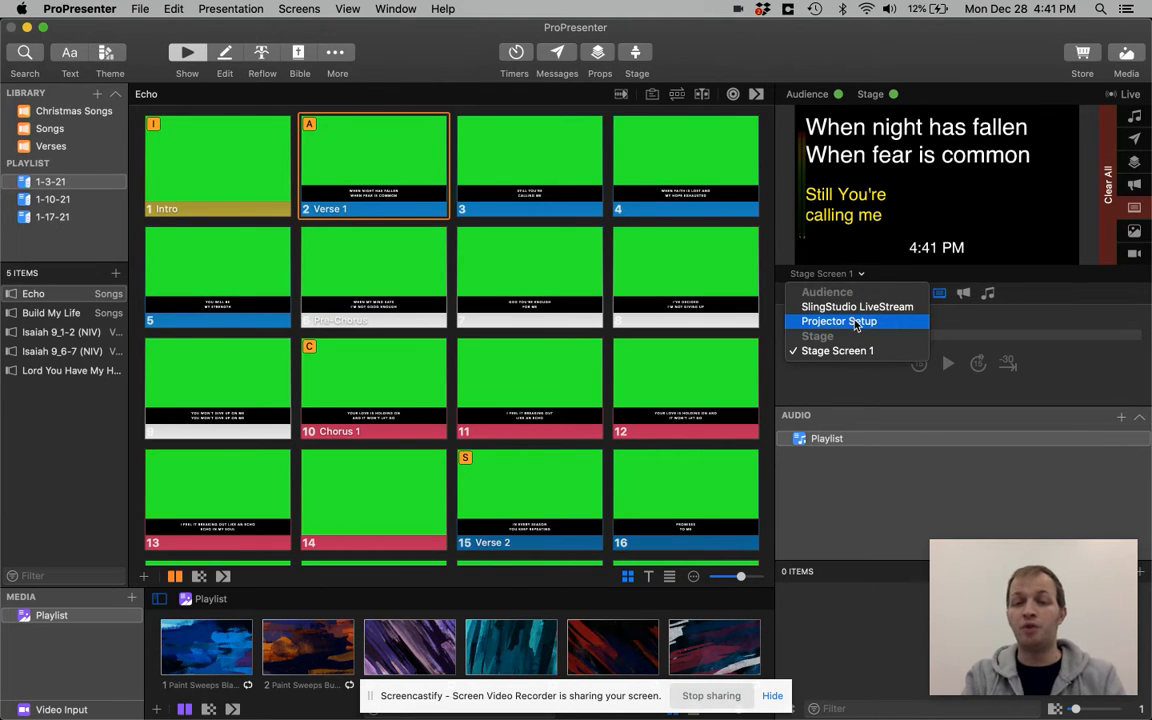
{"action": "left_click", "coordinate": [856, 321]}
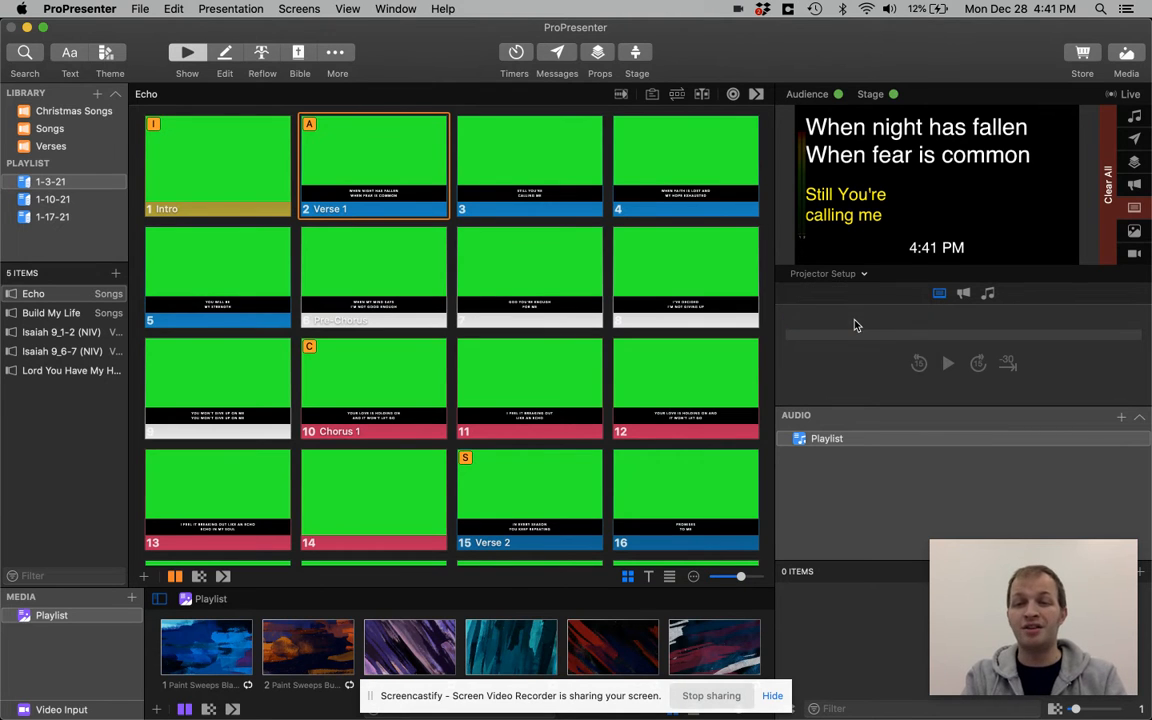
{"action": "left_click", "coordinate": [827, 272]}
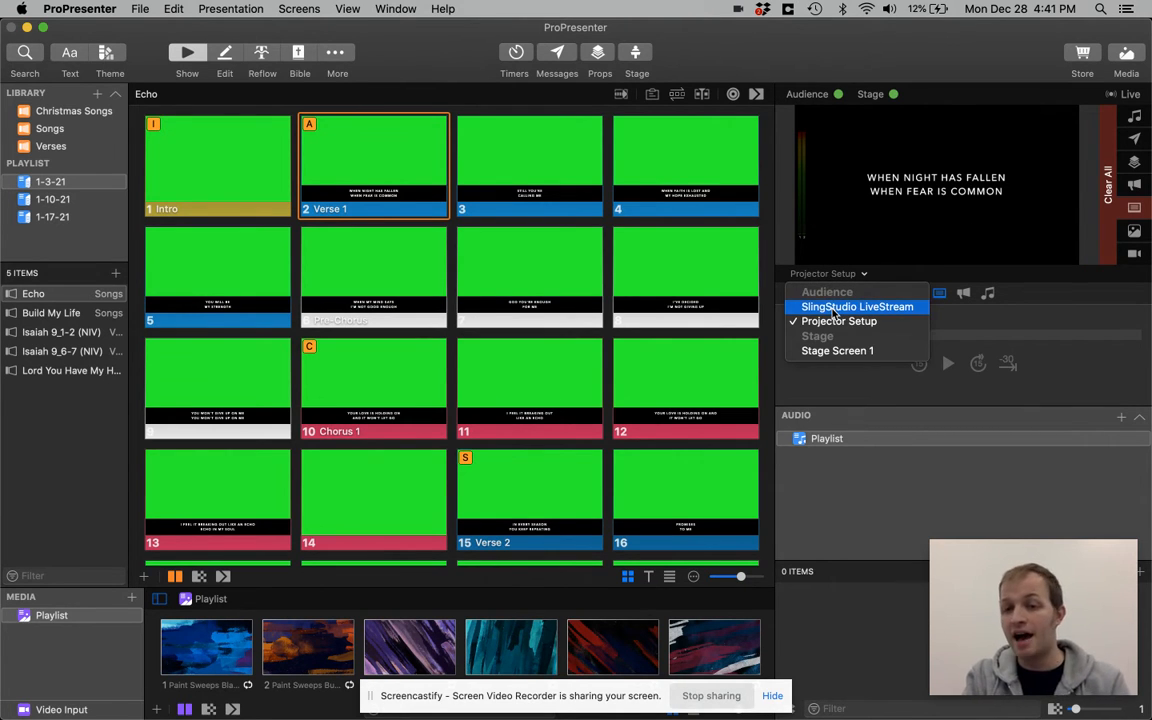
{"action": "left_click", "coordinate": [832, 308]}
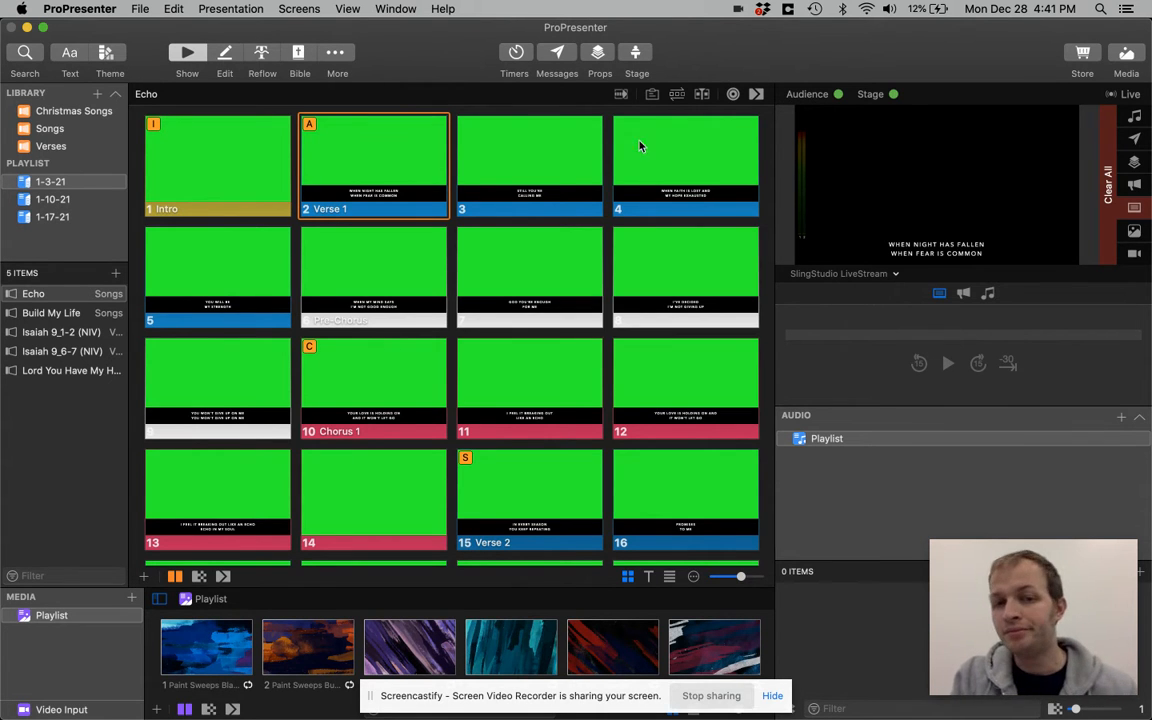
{"action": "left_click", "coordinate": [390, 150]}
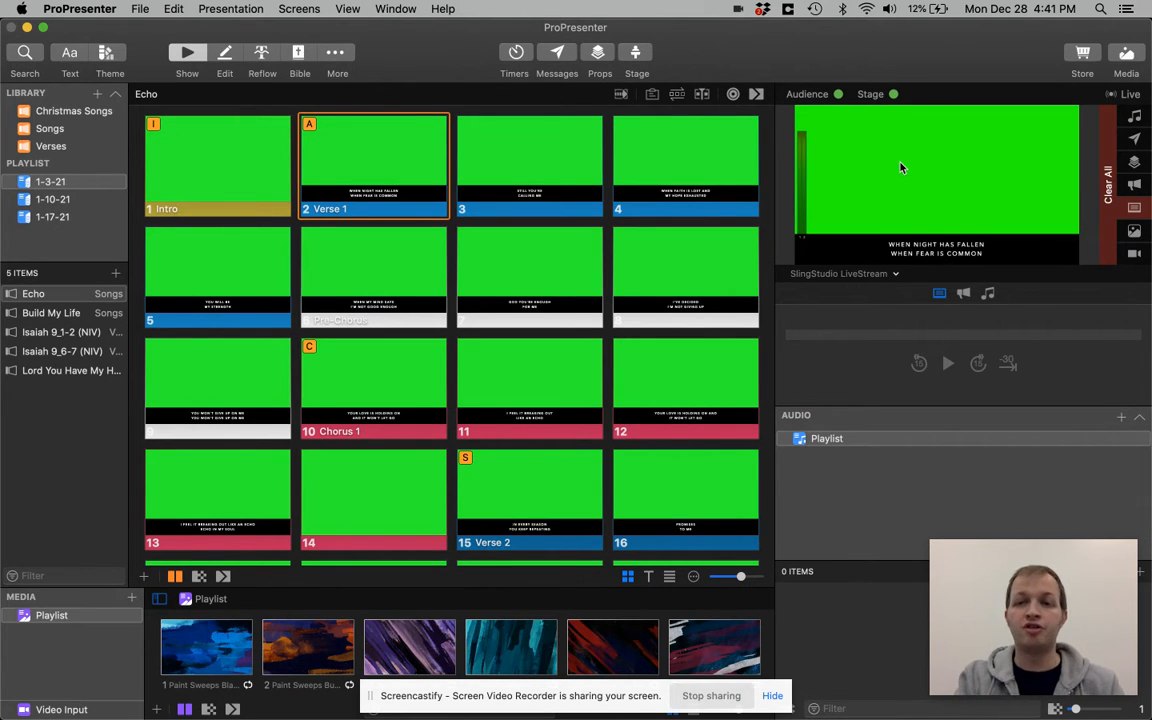
Look through the 1-10-21 and 1-17-21 playlists and return to the 1-3-21 playlist
{"action": "left_click", "coordinate": [59, 201]}
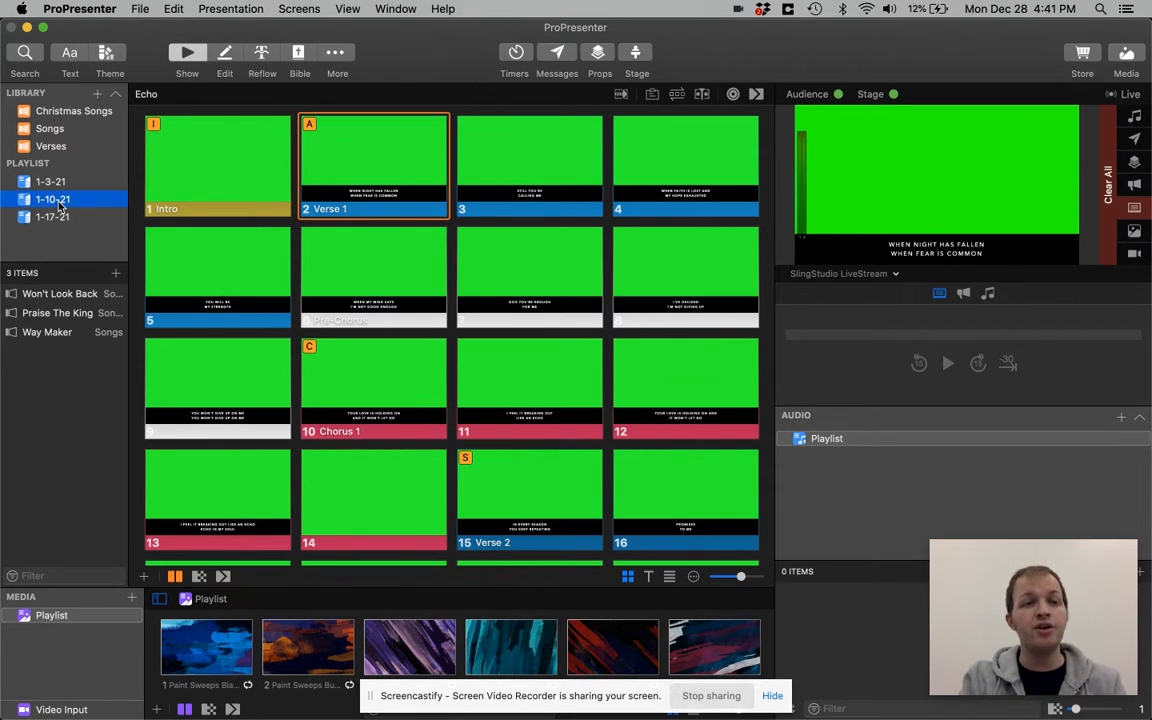
{"action": "key", "text": "Down"}
{"action": "key", "text": "Up"}
{"action": "key", "text": "Up"}
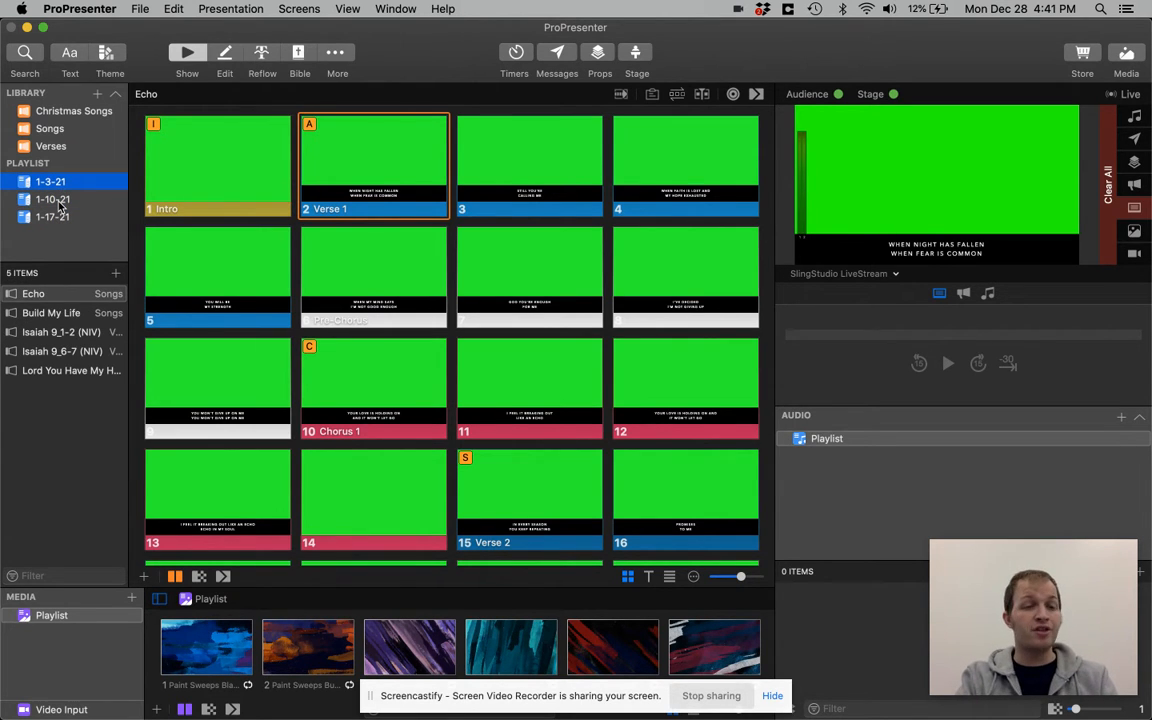
Browse the items of the 1-3-21 playlist from Isaiah 9_1-2 (NIV) onward, ending on the song Echo
{"action": "left_click", "coordinate": [66, 333]}
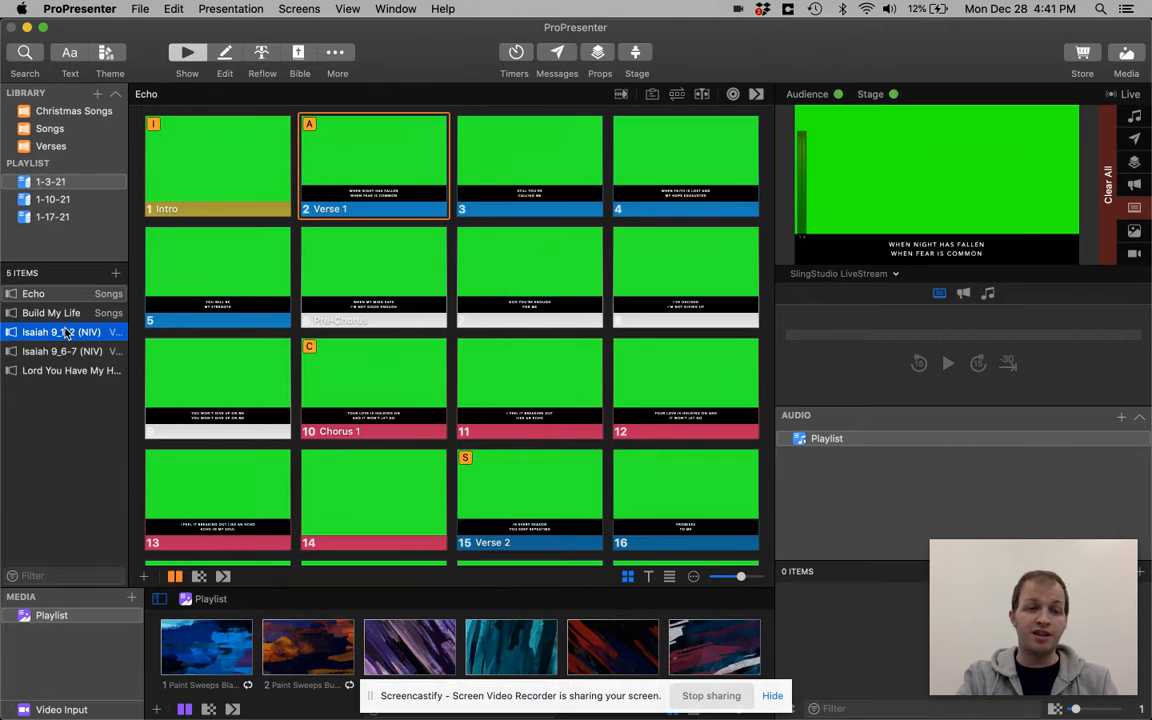
{"action": "key", "text": "Down"}
{"action": "key", "text": "Down"}
{"action": "key", "text": "Up"}
{"action": "key", "text": "Up"}
{"action": "key", "text": "Up"}
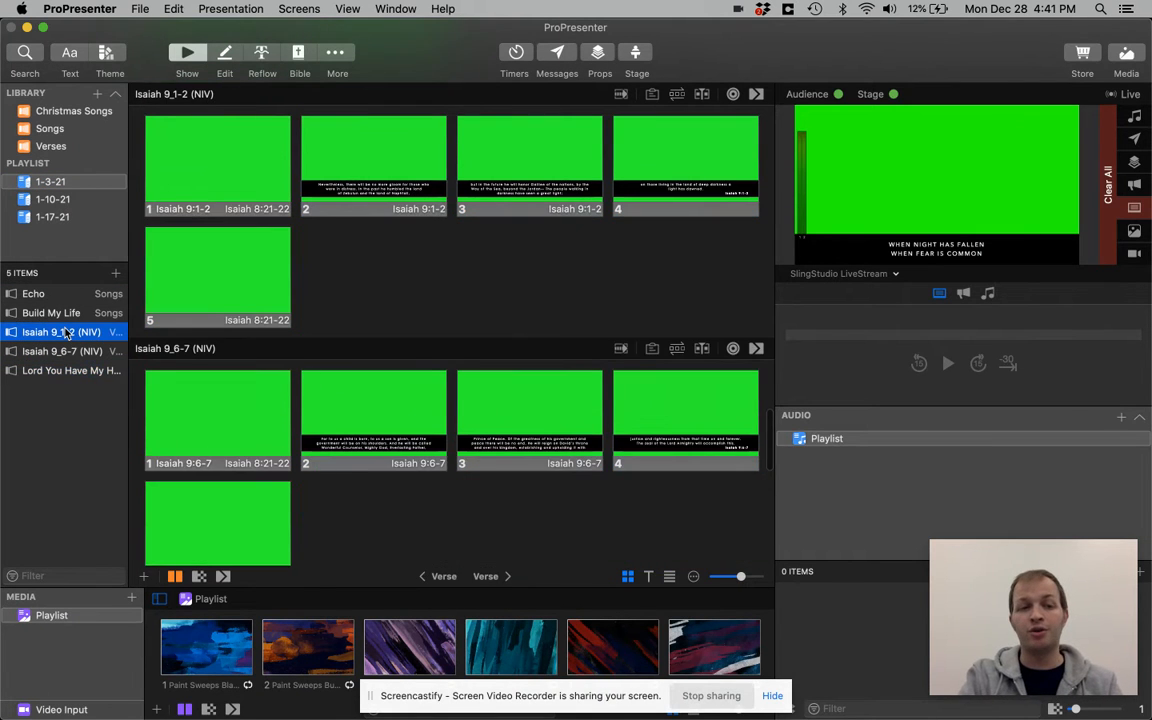
{"action": "key", "text": "Down"}
{"action": "key", "text": "Down"}
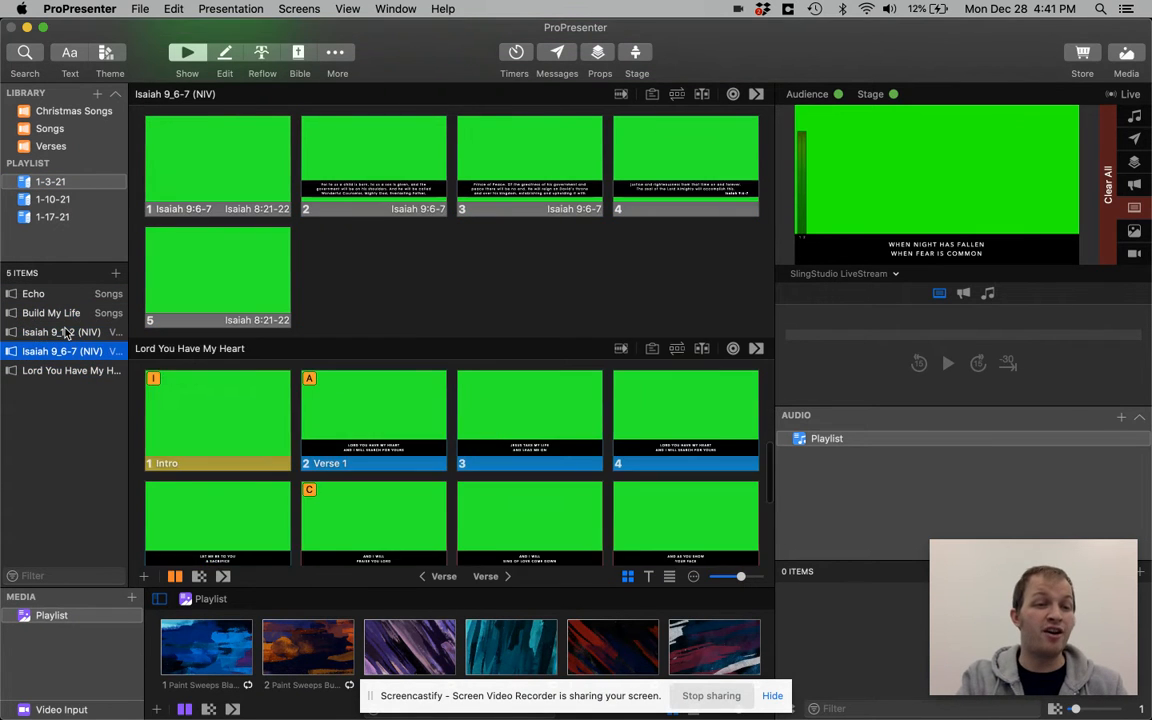
{"action": "key", "text": "Up"}
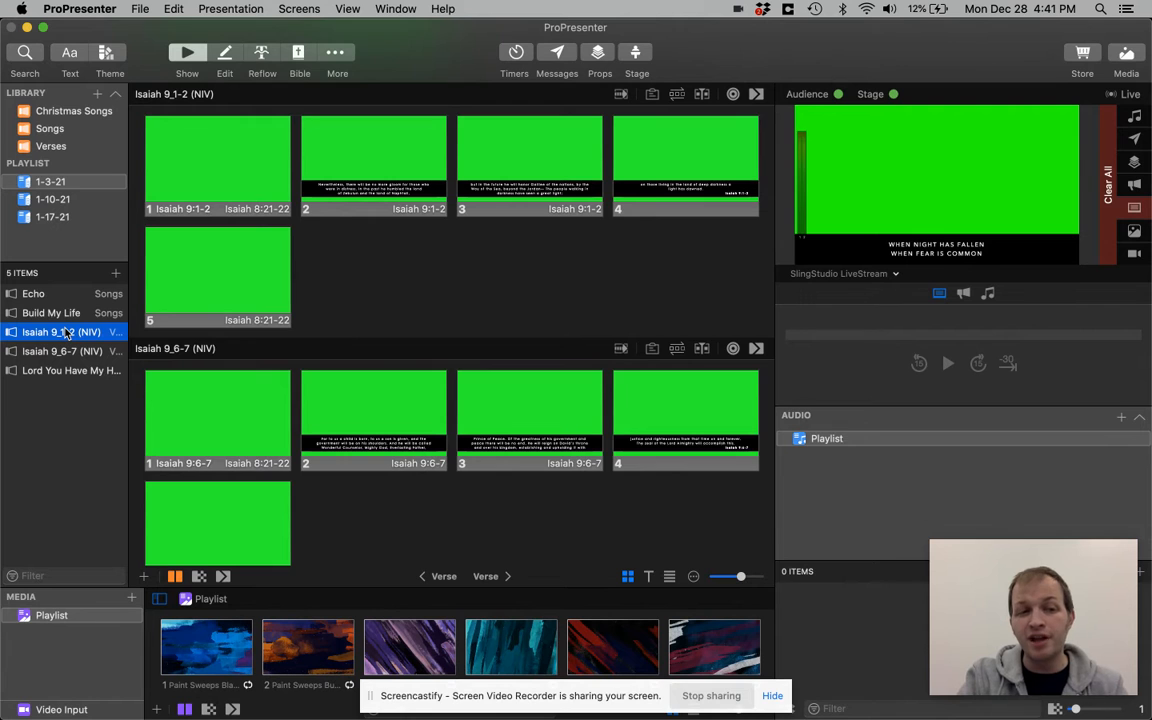
{"action": "key", "text": "Up"}
{"action": "key", "text": "Down"}
{"action": "key", "text": "Down"}
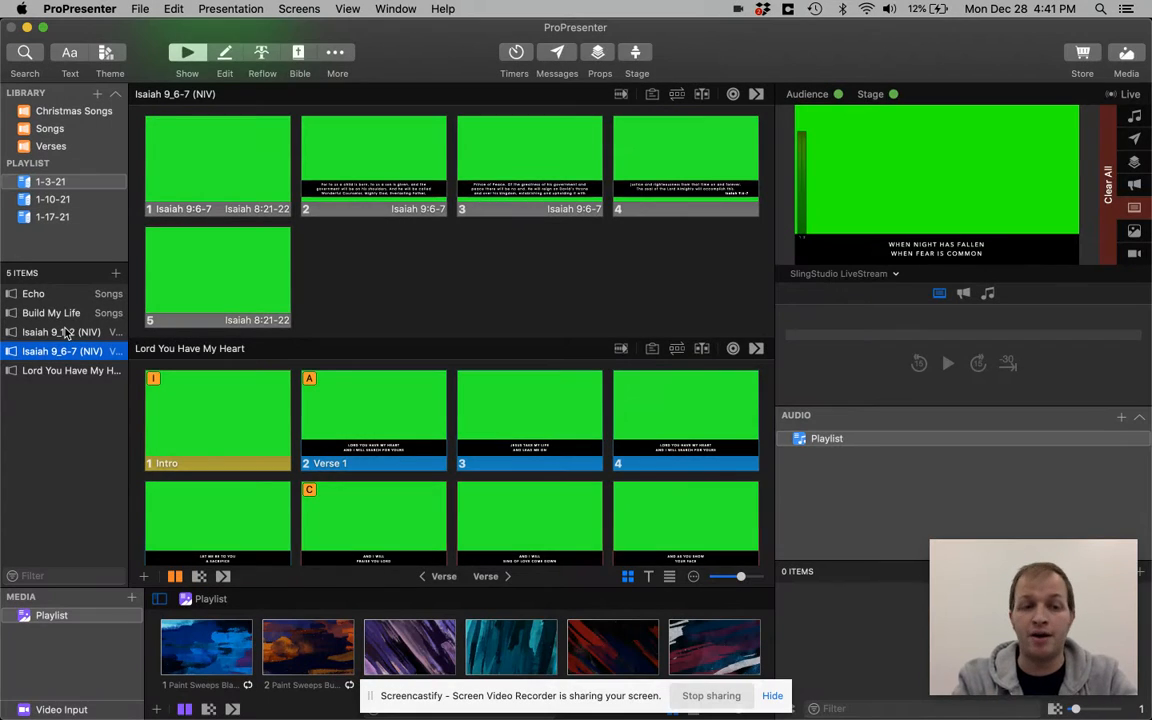
{"action": "key", "text": "Up"}
{"action": "key", "text": "Up"}
{"action": "key", "text": "Up"}
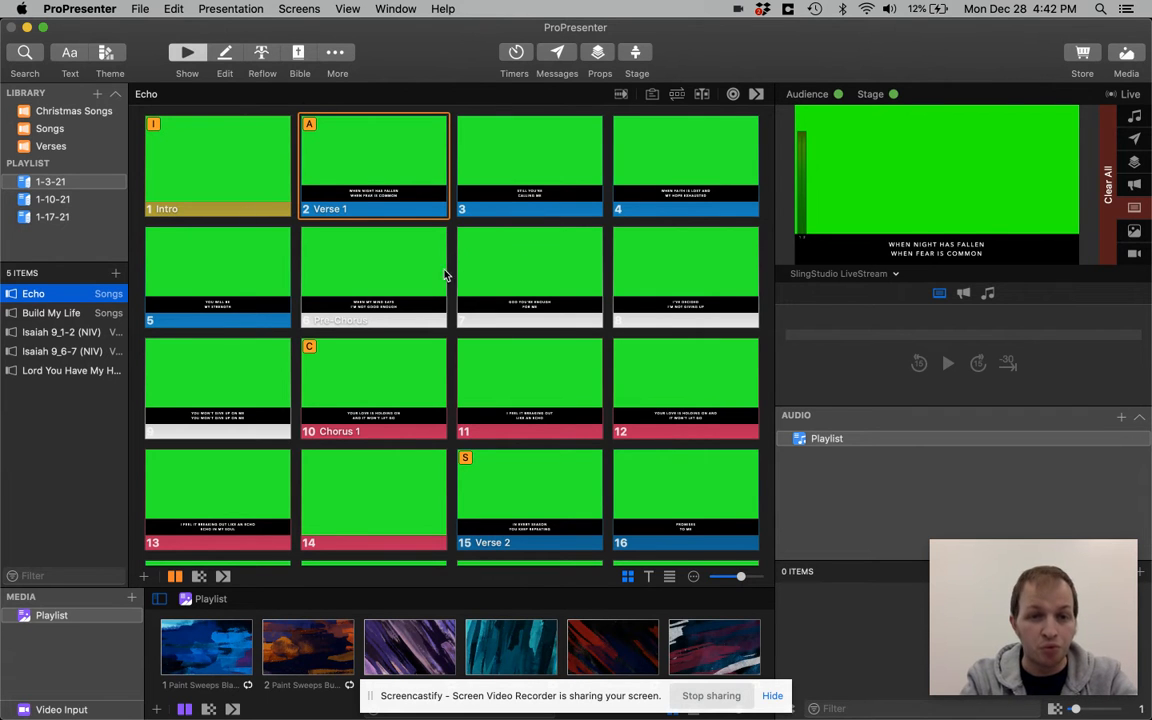
Switch briefly to ProPresenter 6 and back to ProPresenter 7, and present Echo's slides from the Intro up to slide 4
{"action": "key", "text": "super+Tab"}
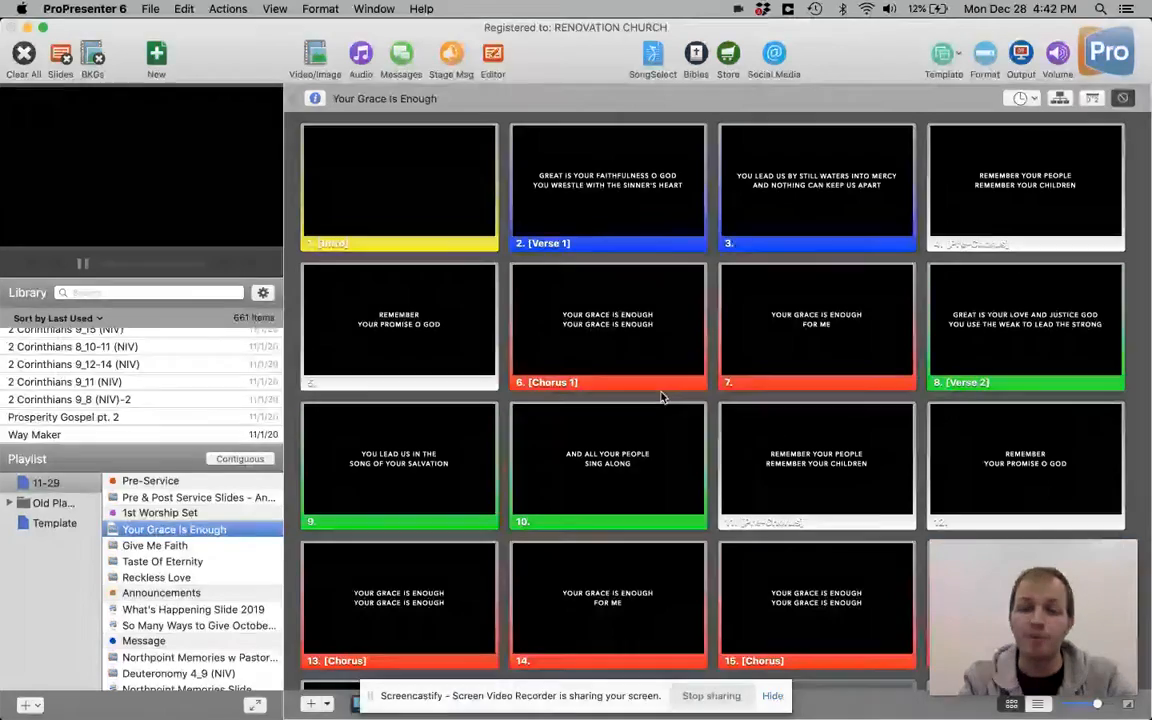
{"action": "key", "text": "super+Tab"}
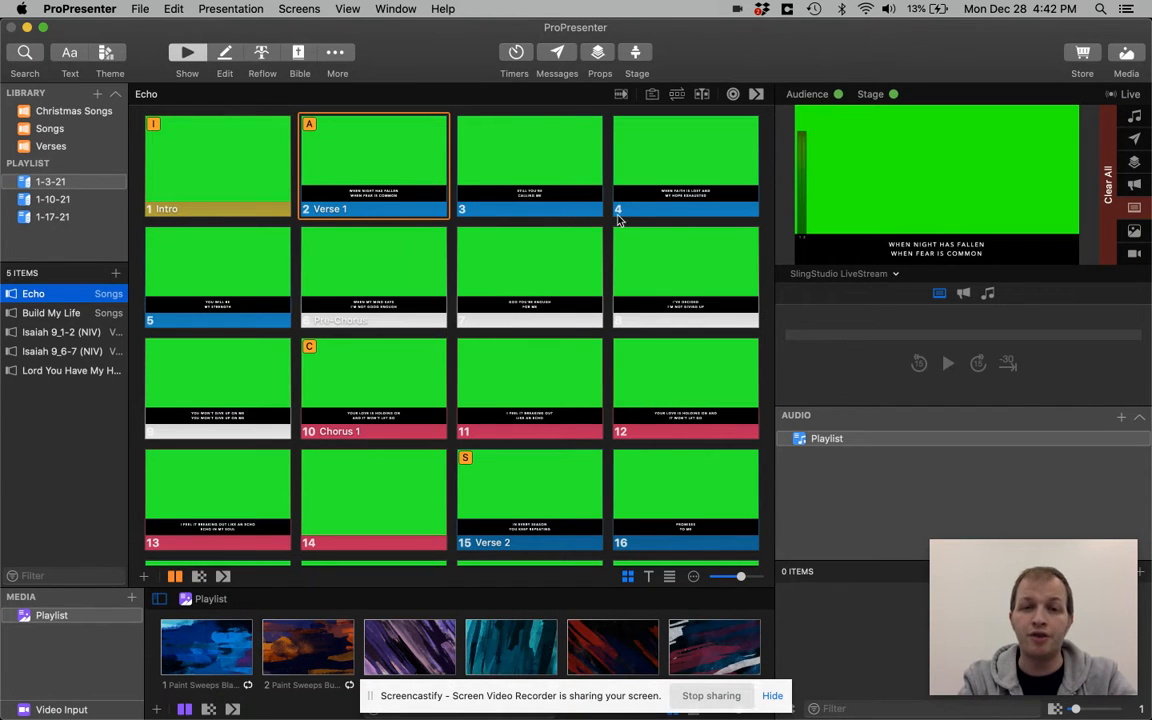
{"action": "left_click", "coordinate": [254, 187]}
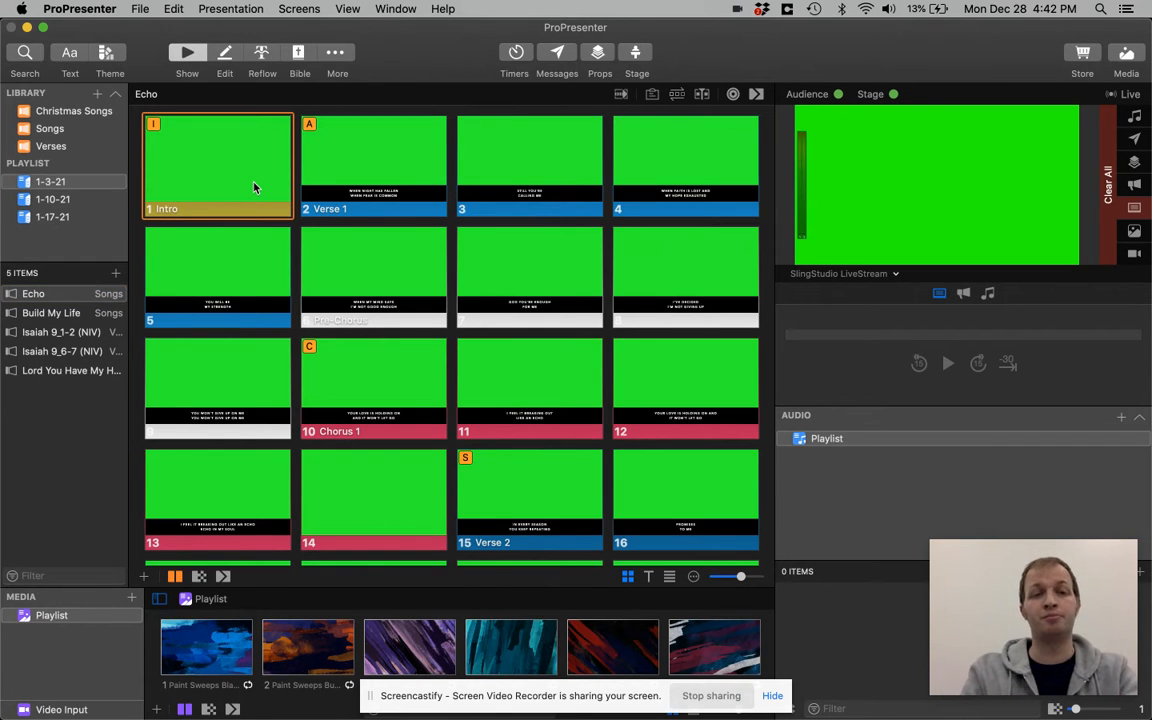
{"action": "key", "text": "Right"}
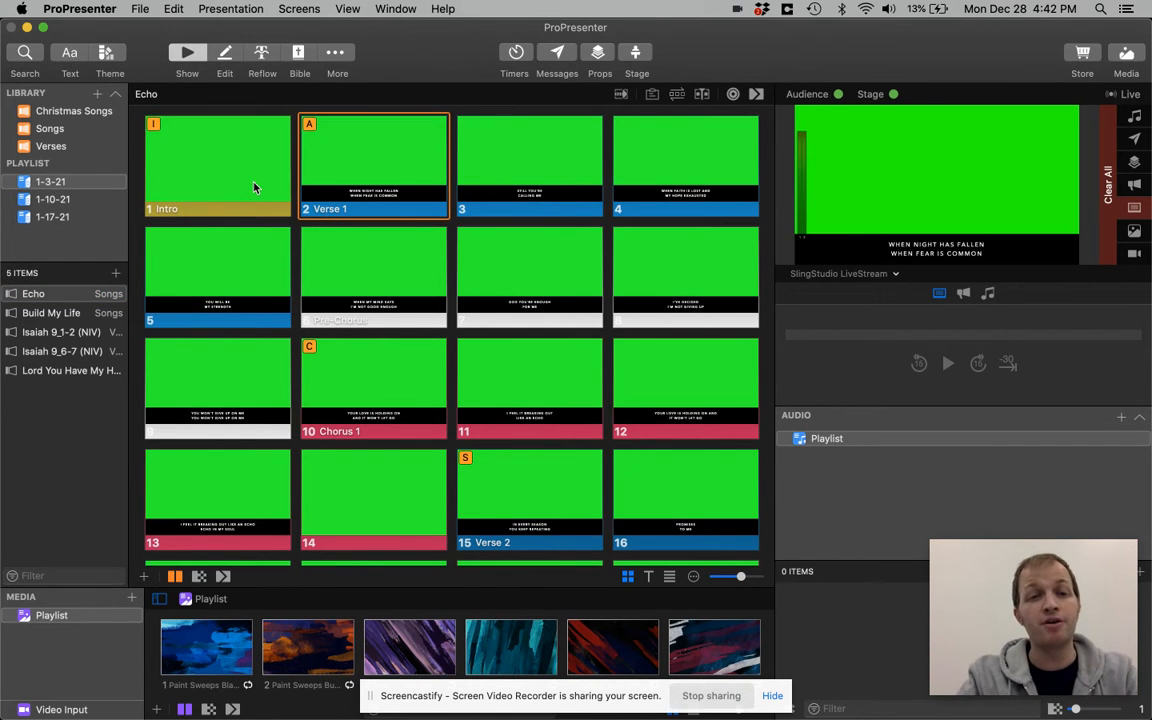
{"action": "key", "text": "Right"}
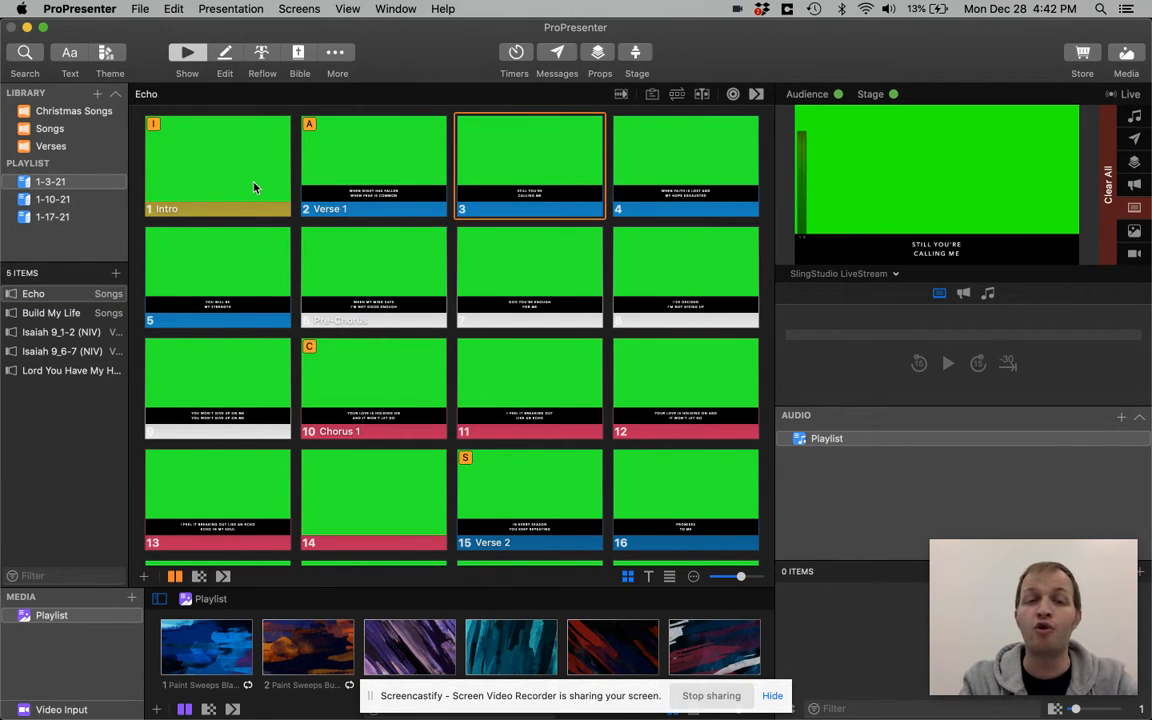
{"action": "key", "text": "Right"}
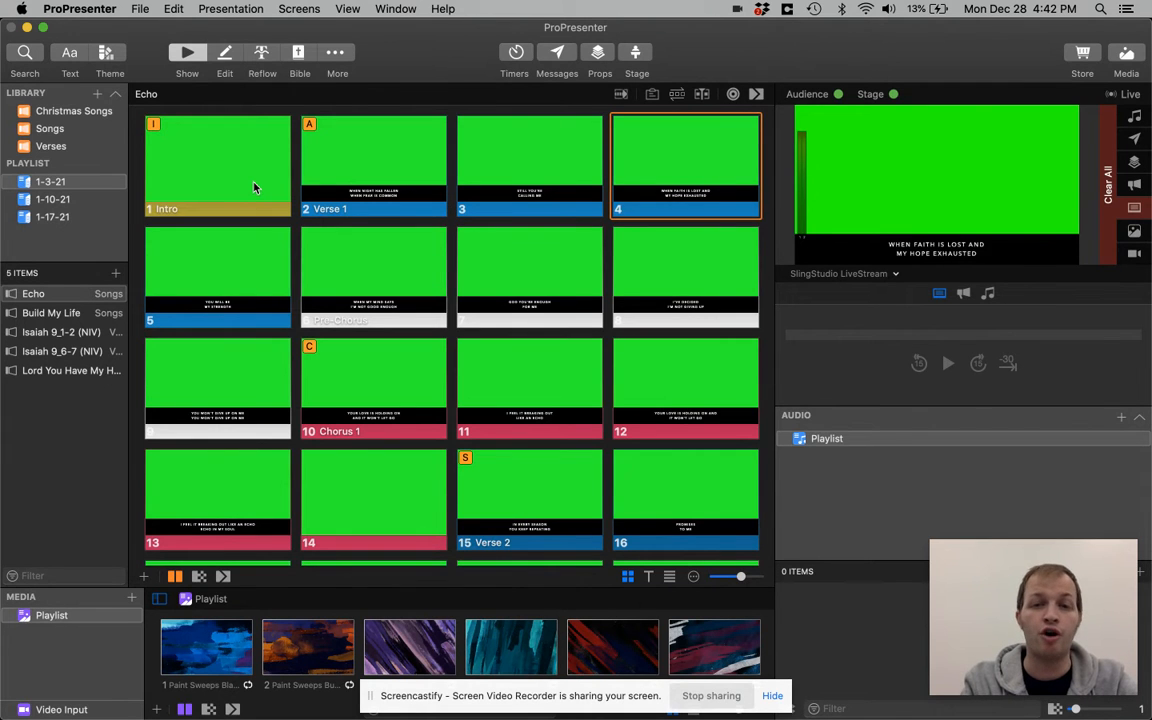
{"action": "key", "text": "Right"}
{"action": "key", "text": "Left"}
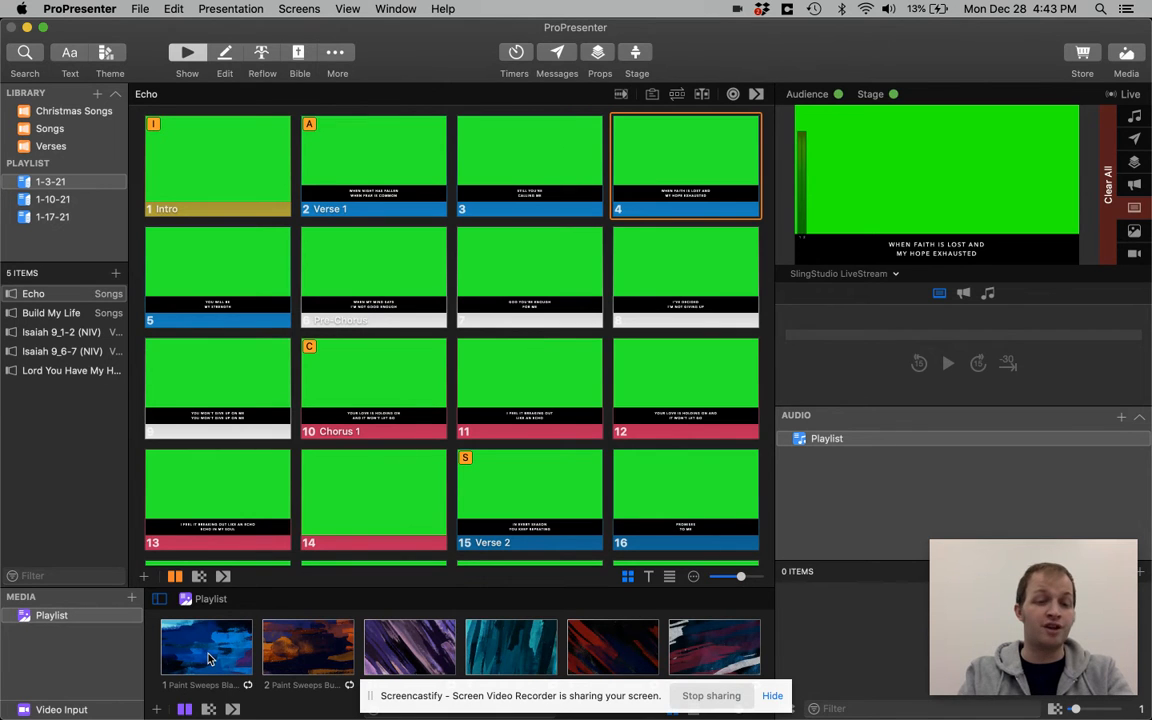
Switch to ProPresenter 6 to review its main window again and return to ProPresenter 7
{"action": "key", "text": "super+Tab"}
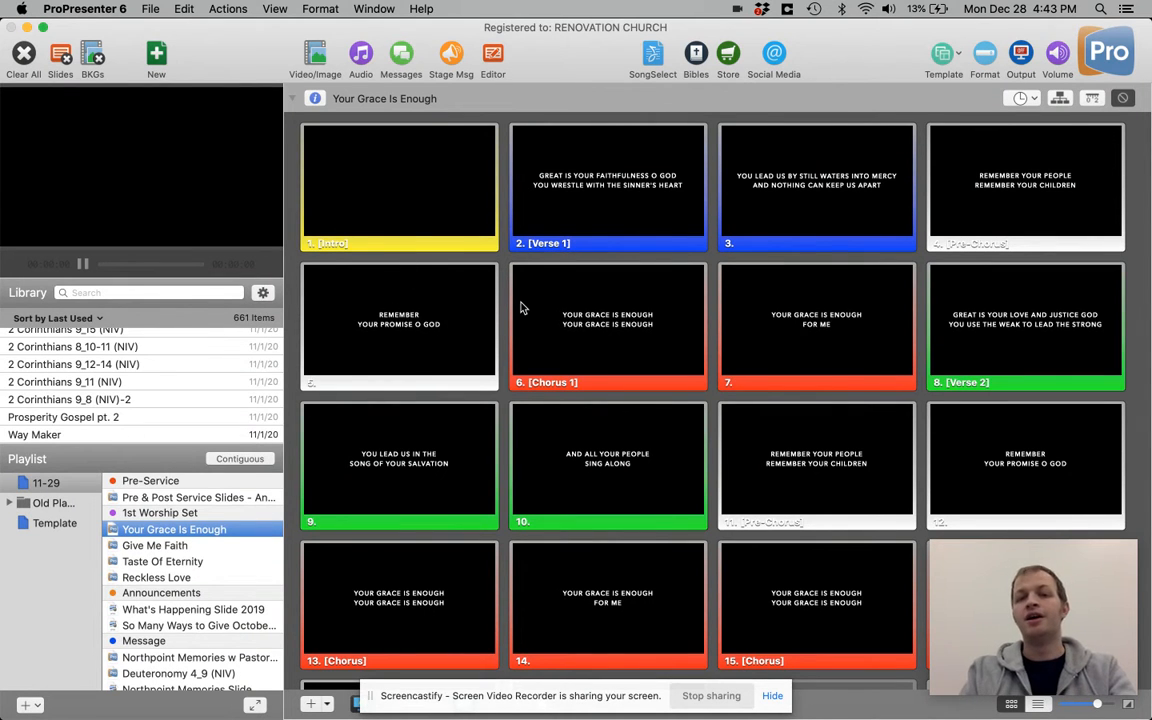
{"action": "key", "text": "super+Tab"}
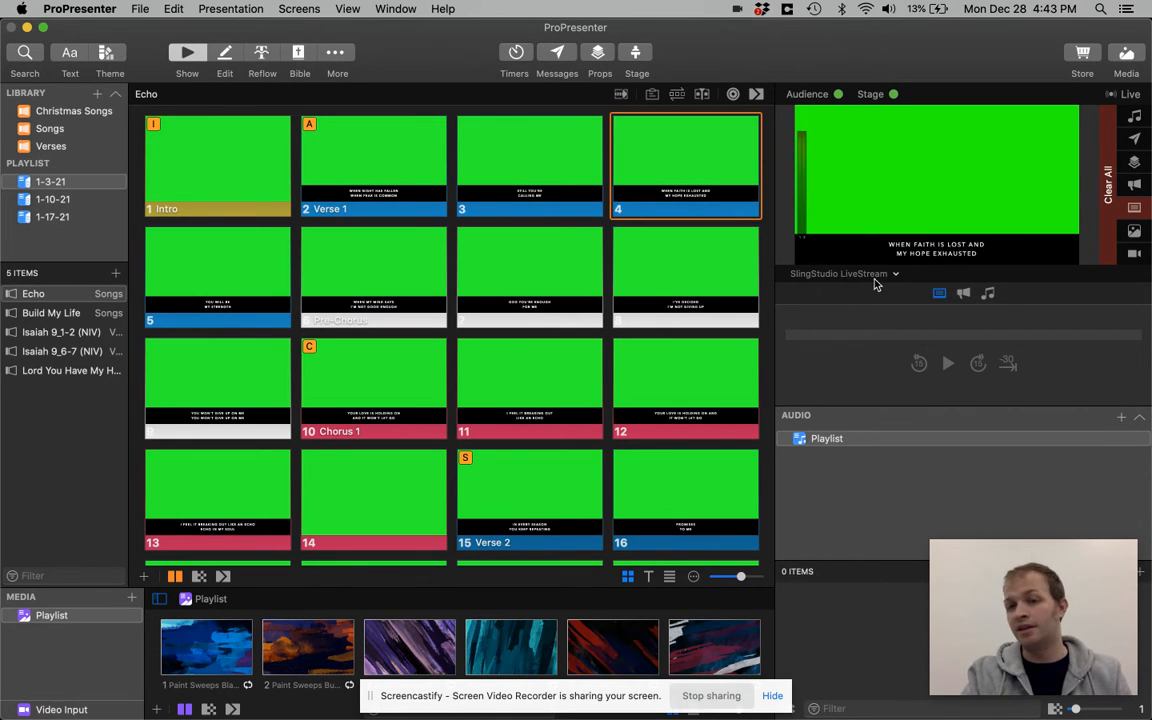
Open slide 4 of Echo in the slide editor and look through the song's slide list
{"action": "right_click", "coordinate": [688, 162]}
{"action": "right_click", "coordinate": [641, 162]}
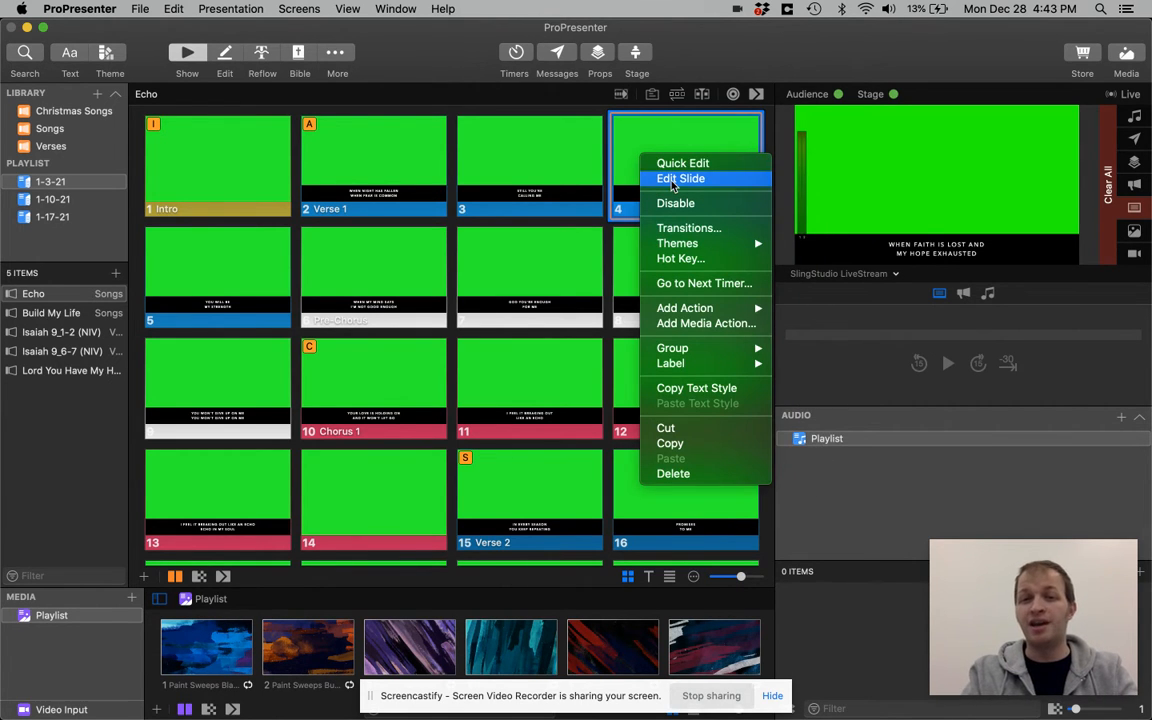
{"action": "left_click", "coordinate": [631, 152]}
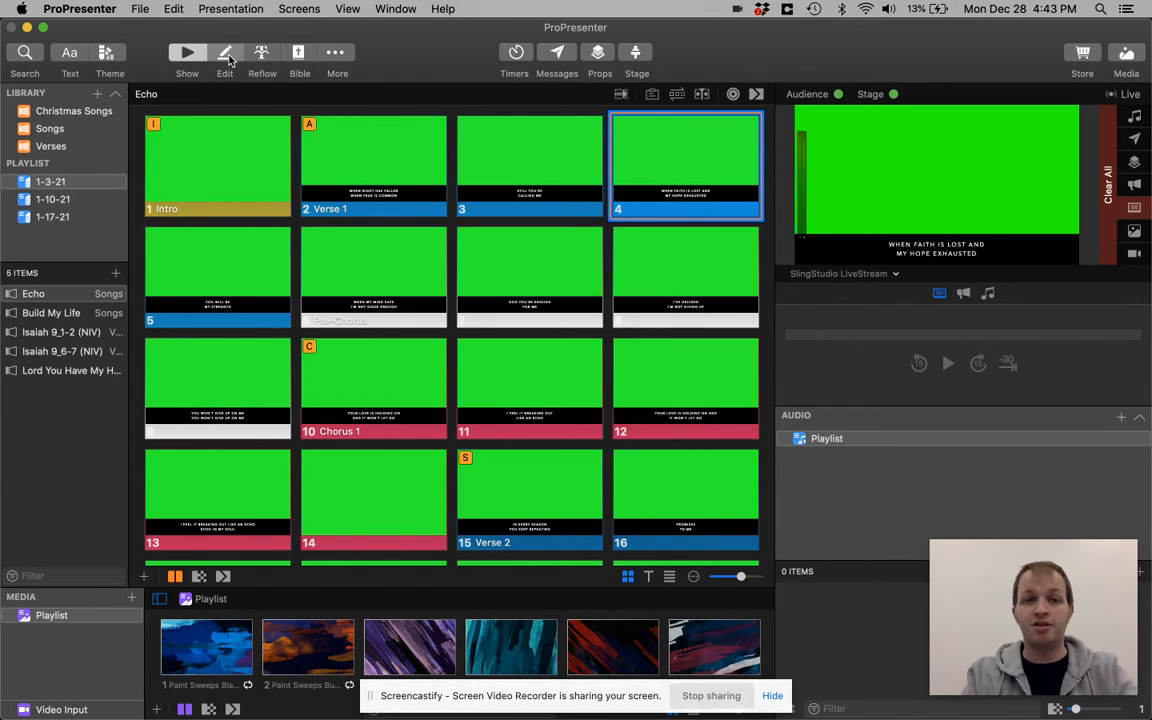
{"action": "left_click", "coordinate": [226, 56]}
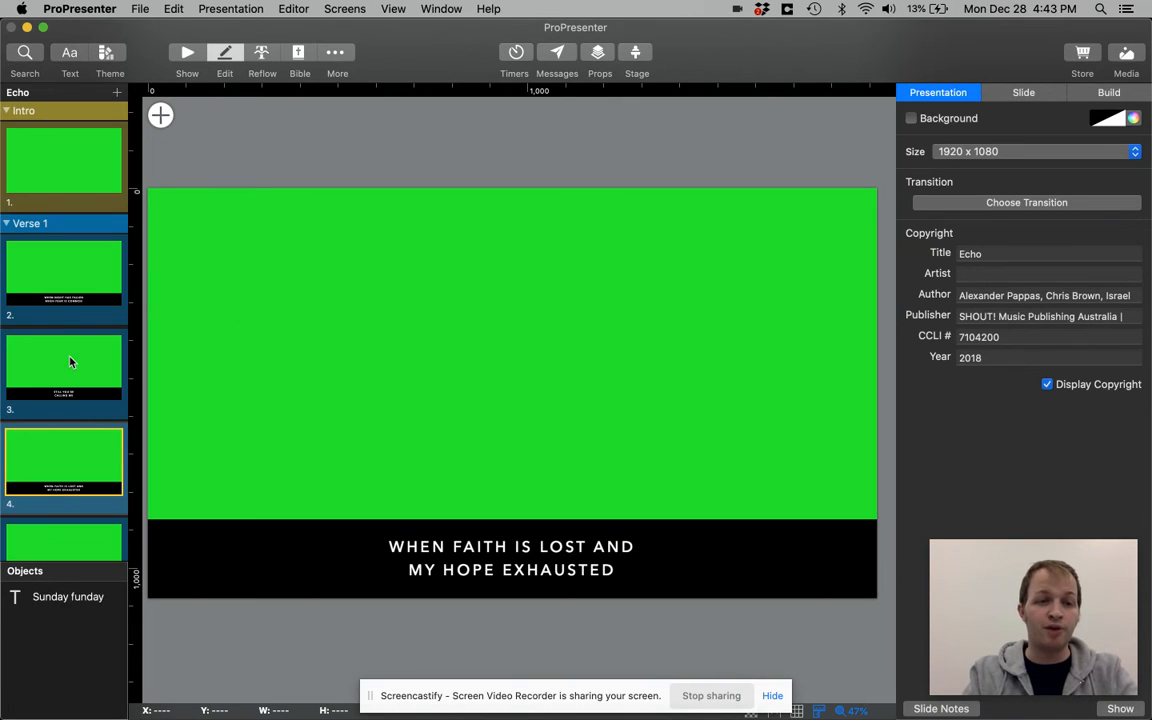
{"action": "scroll", "coordinate": [70, 362], "scroll_direction": "down", "scroll_amount": 15}
{"action": "scroll", "coordinate": [70, 362], "scroll_direction": "up", "scroll_amount": 15}
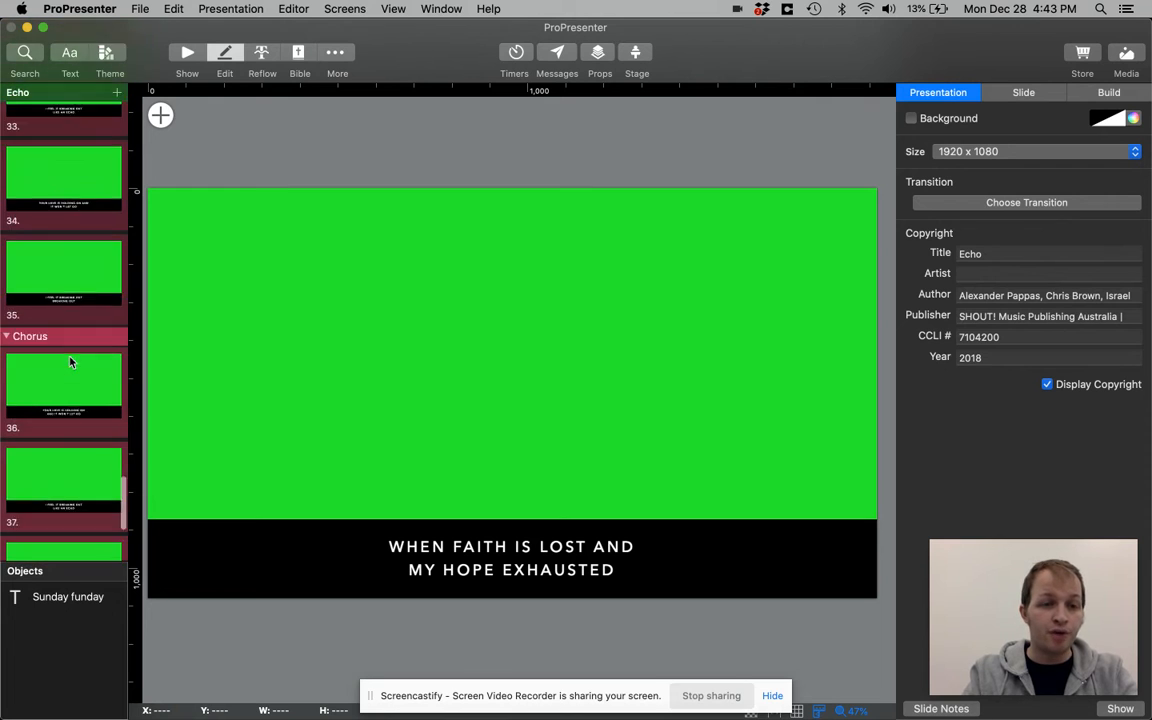
View slides 2 and 3 of Echo in the slide editor, and return to the presentation view
{"action": "left_click", "coordinate": [62, 300]}
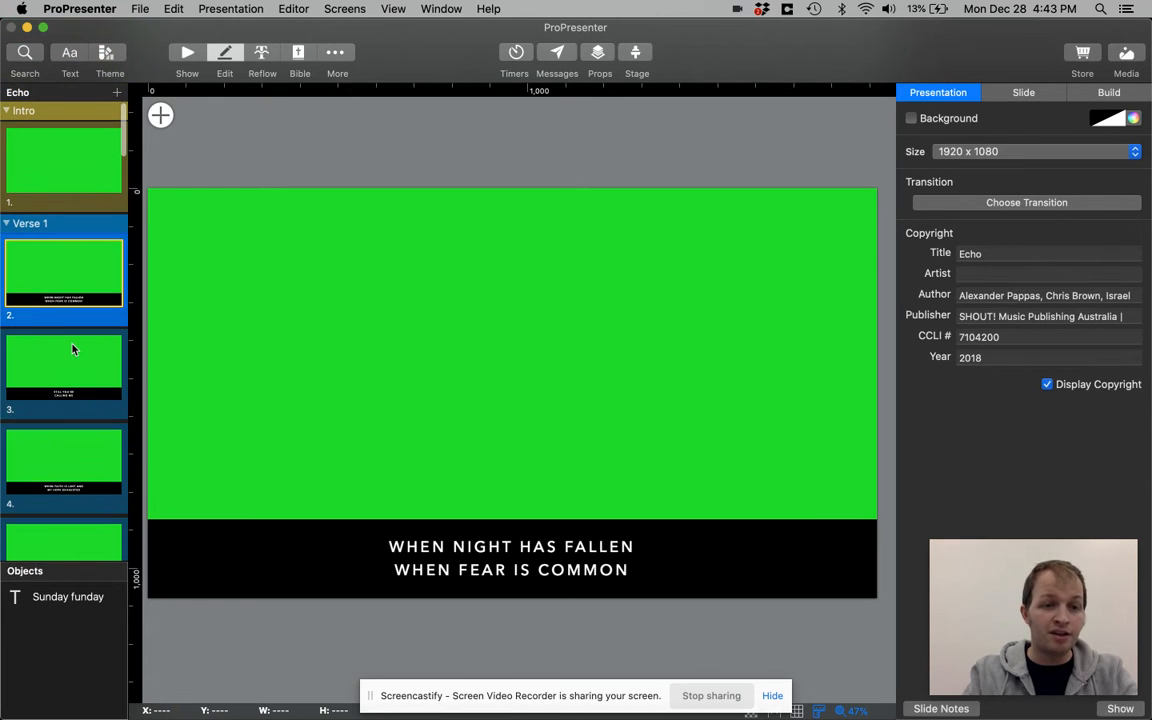
{"action": "key", "text": "Down"}
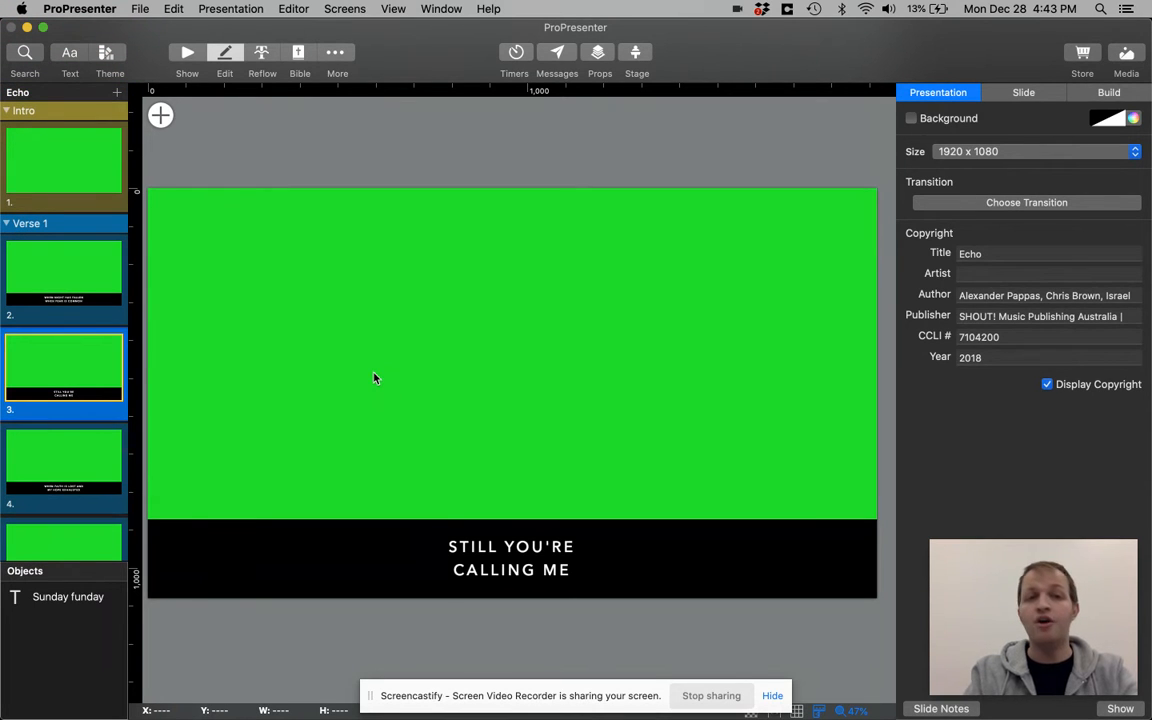
{"action": "left_click", "coordinate": [188, 55]}
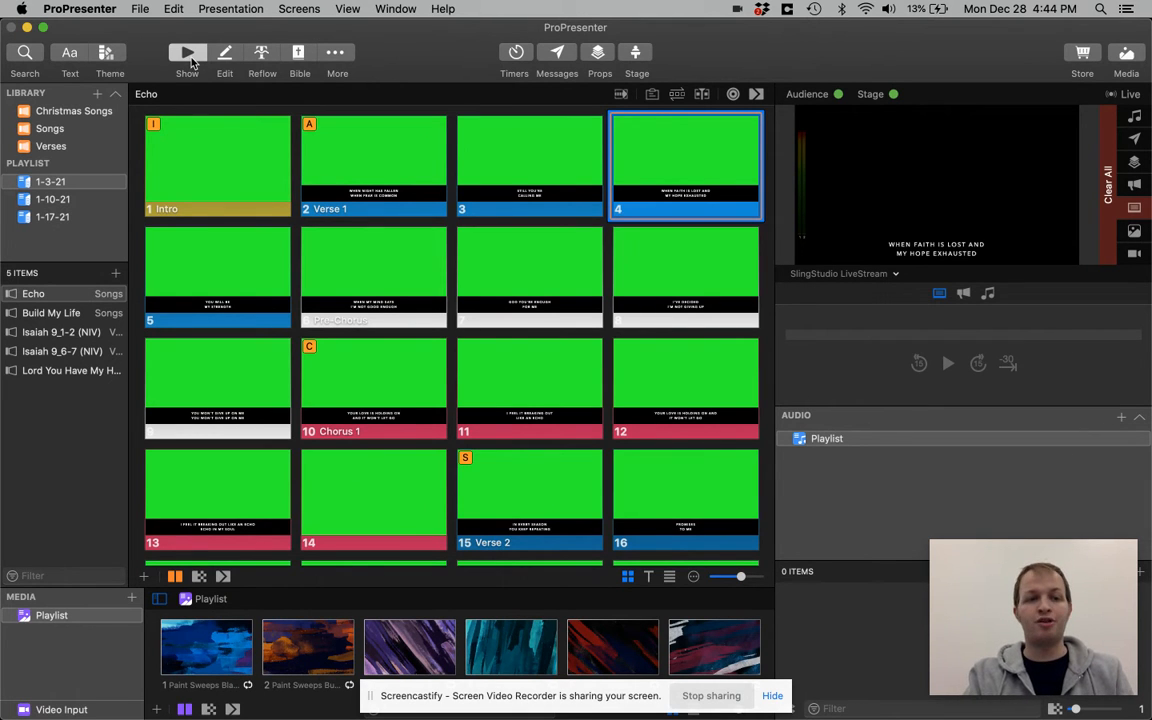
Present the Isaiah 9_1-2 (NIV) slides in order from slide 1 to 5, and go back to slide 4
{"action": "left_click", "coordinate": [71, 336]}
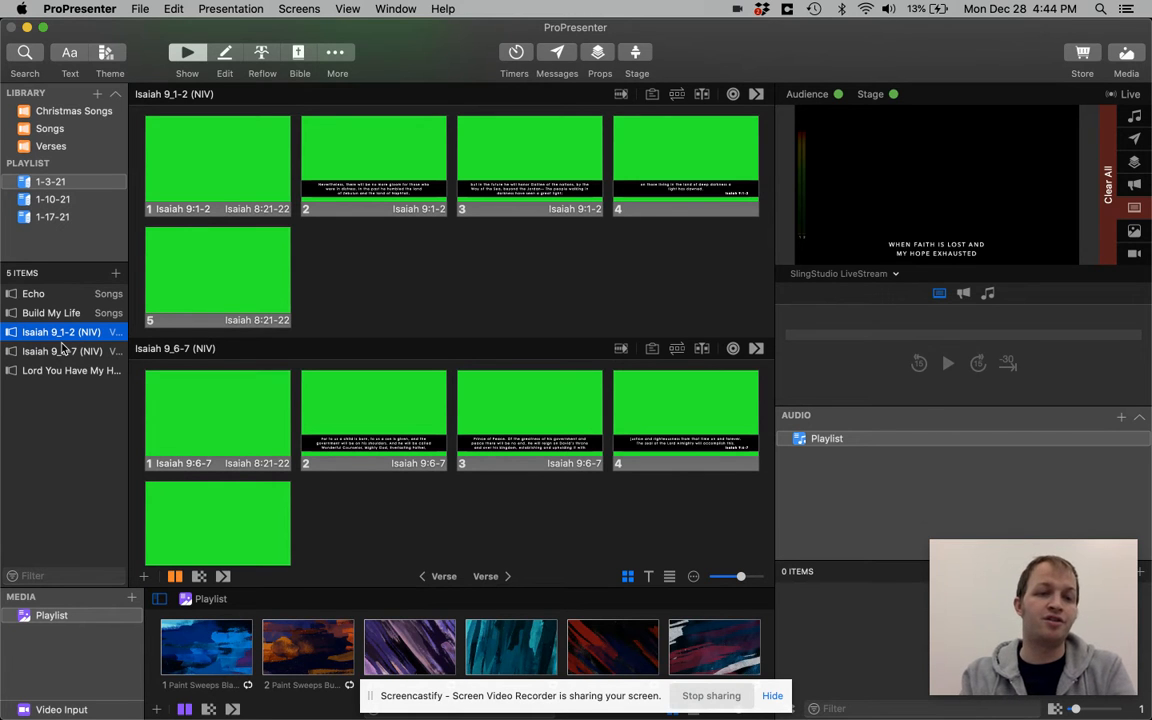
{"action": "left_click", "coordinate": [211, 184]}
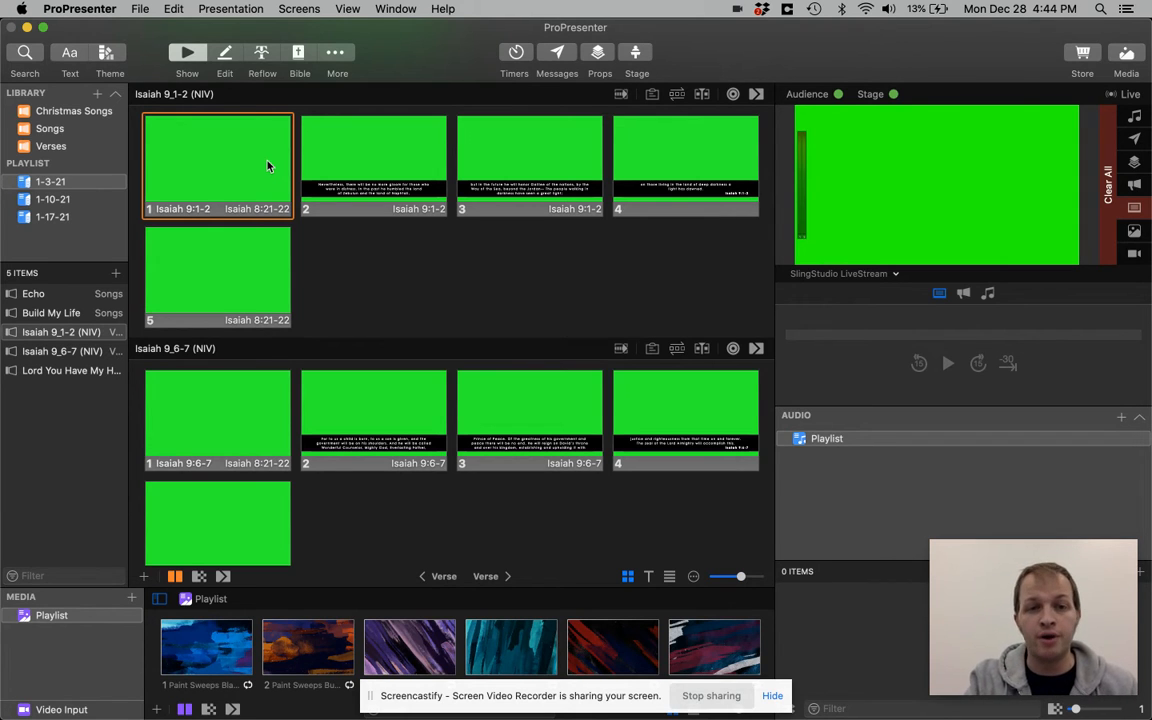
{"action": "key", "text": "Right"}
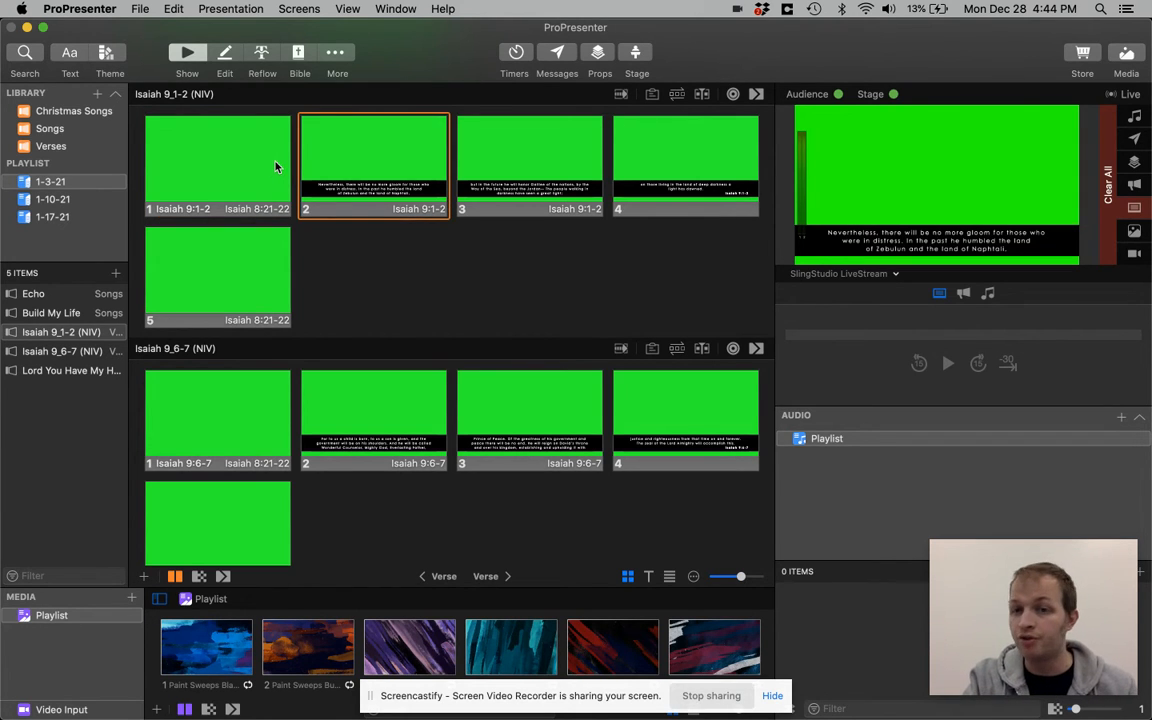
{"action": "key", "text": "Right"}
{"action": "key", "text": "Right"}
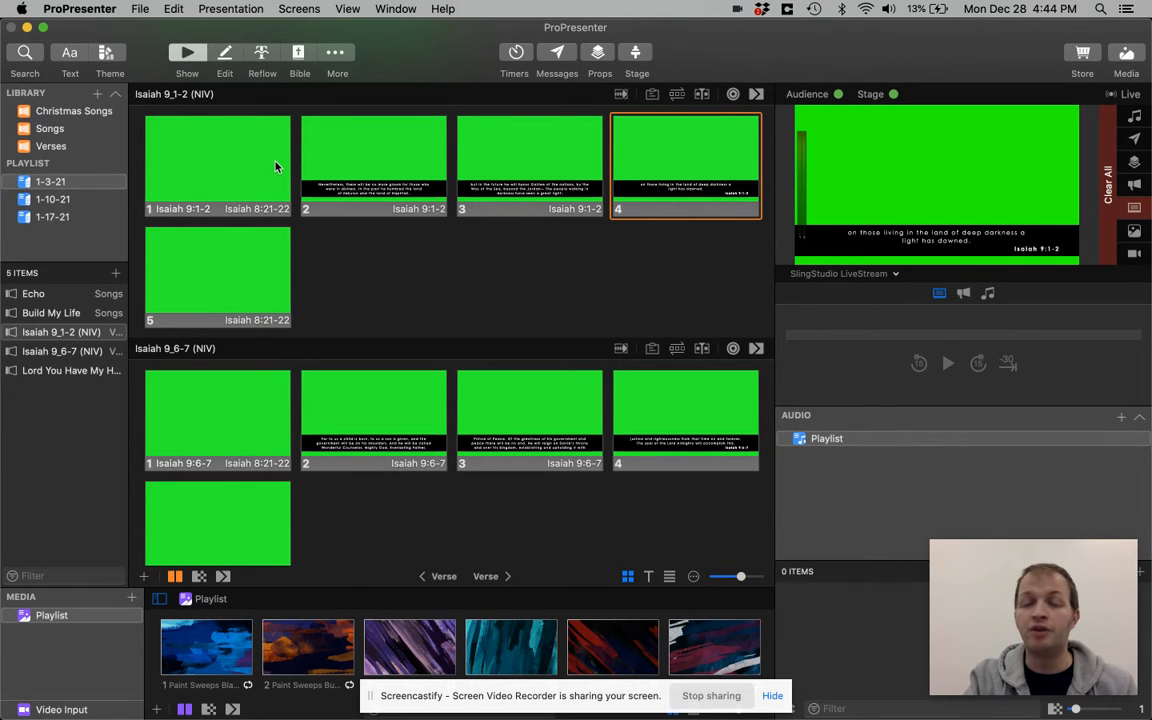
{"action": "left_click", "coordinate": [255, 290]}
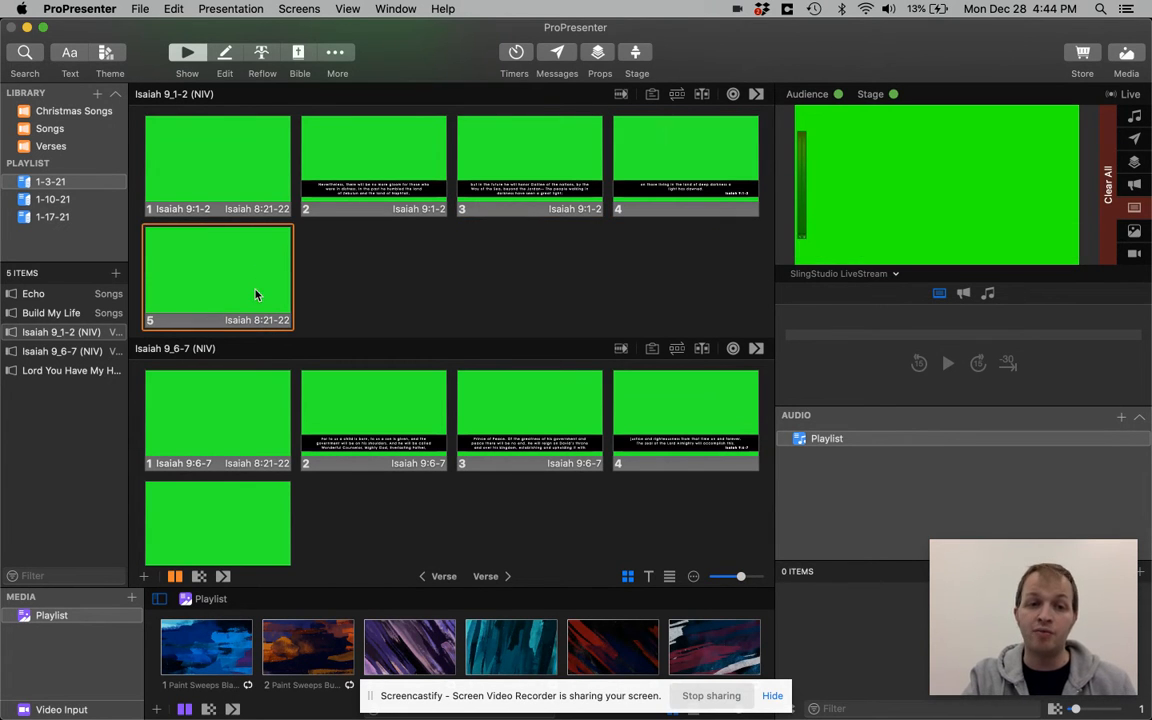
{"action": "left_click", "coordinate": [701, 155]}
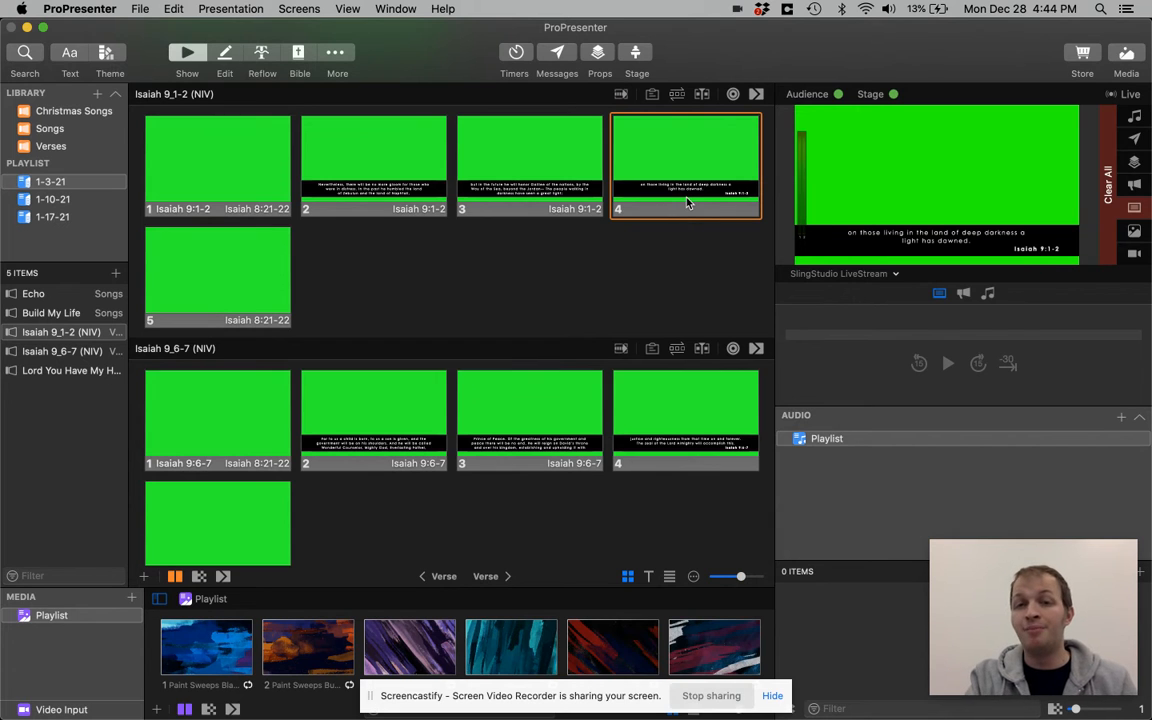
Look through the slide themes in the Renovation Sunday Morning group, including the lower-thirds verse styles
{"action": "left_click", "coordinate": [110, 54]}
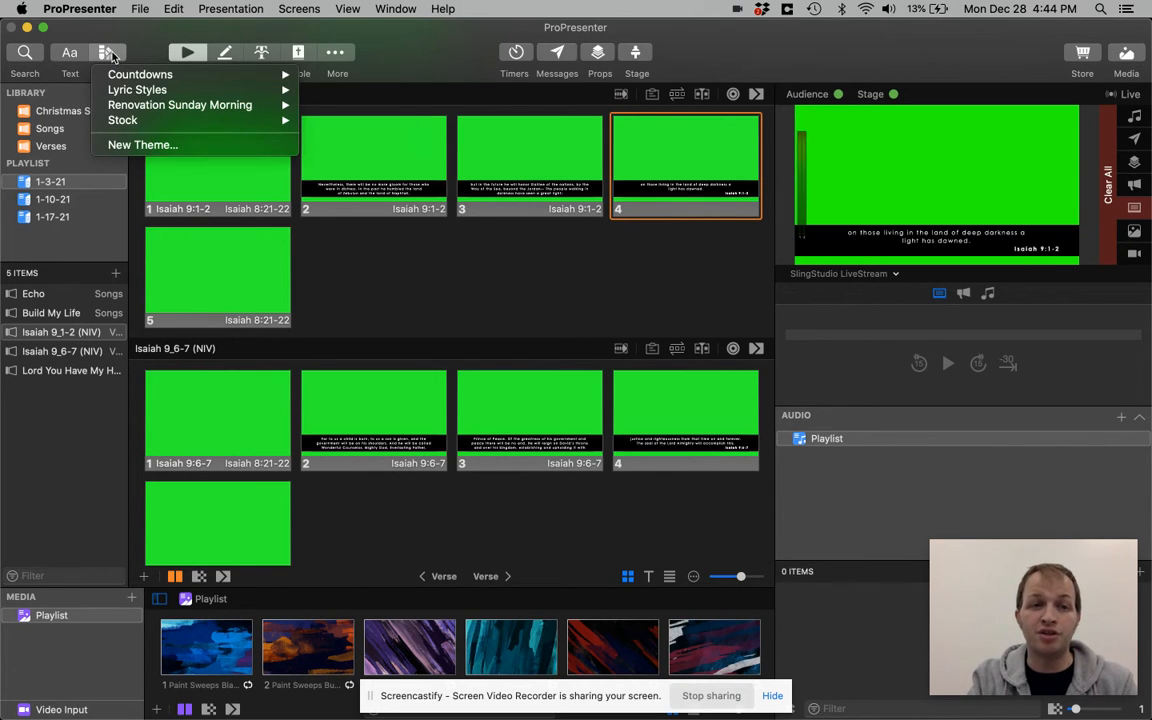
{"action": "mouse_move", "coordinate": [152, 104]}
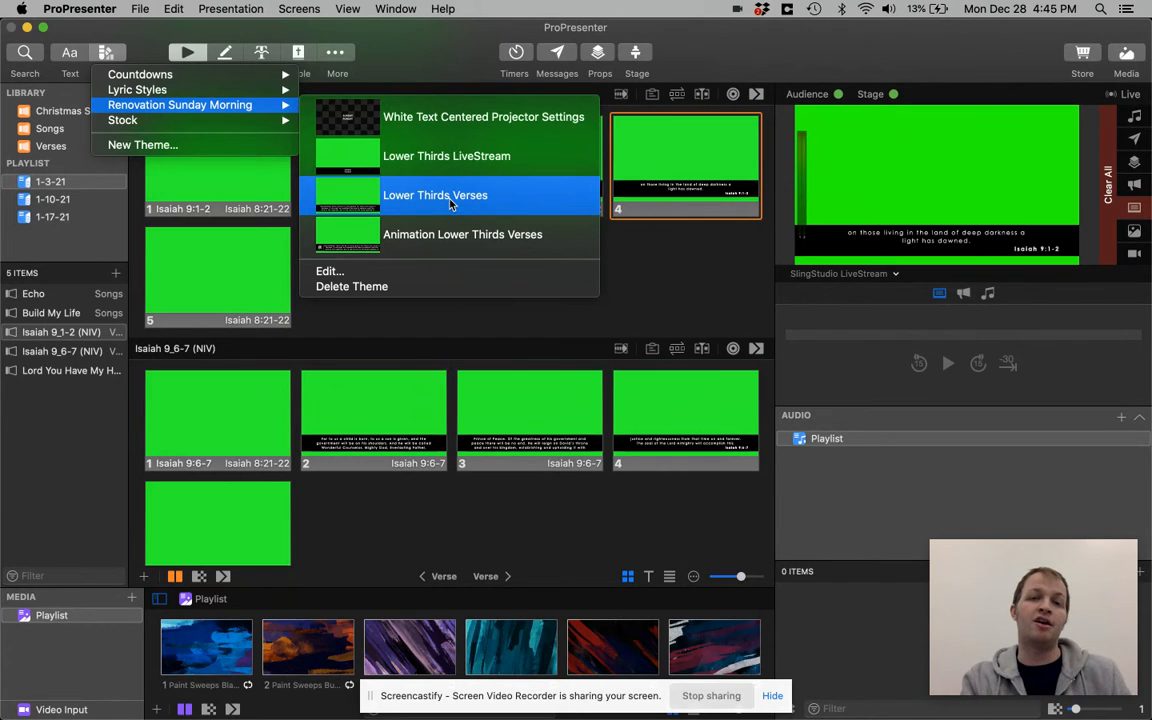
{"action": "left_click", "coordinate": [445, 234]}
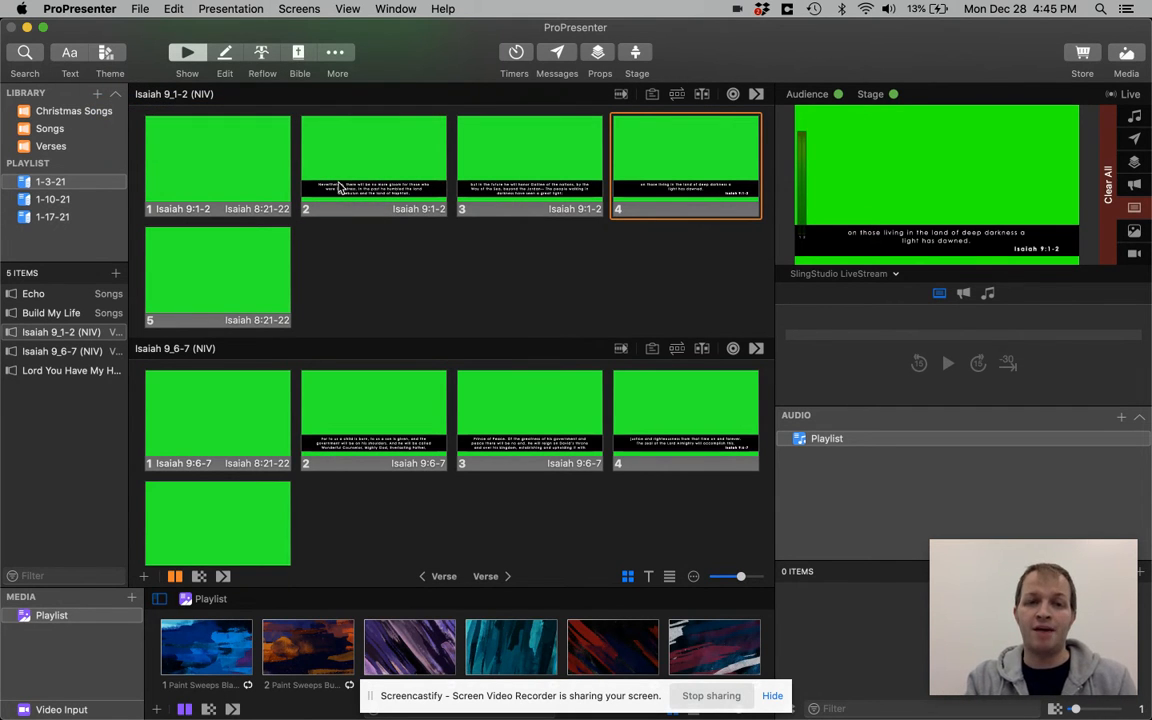
Open the Bible tool and browse its book, chapter and verse list to Job 18:2
{"action": "left_click", "coordinate": [299, 53]}
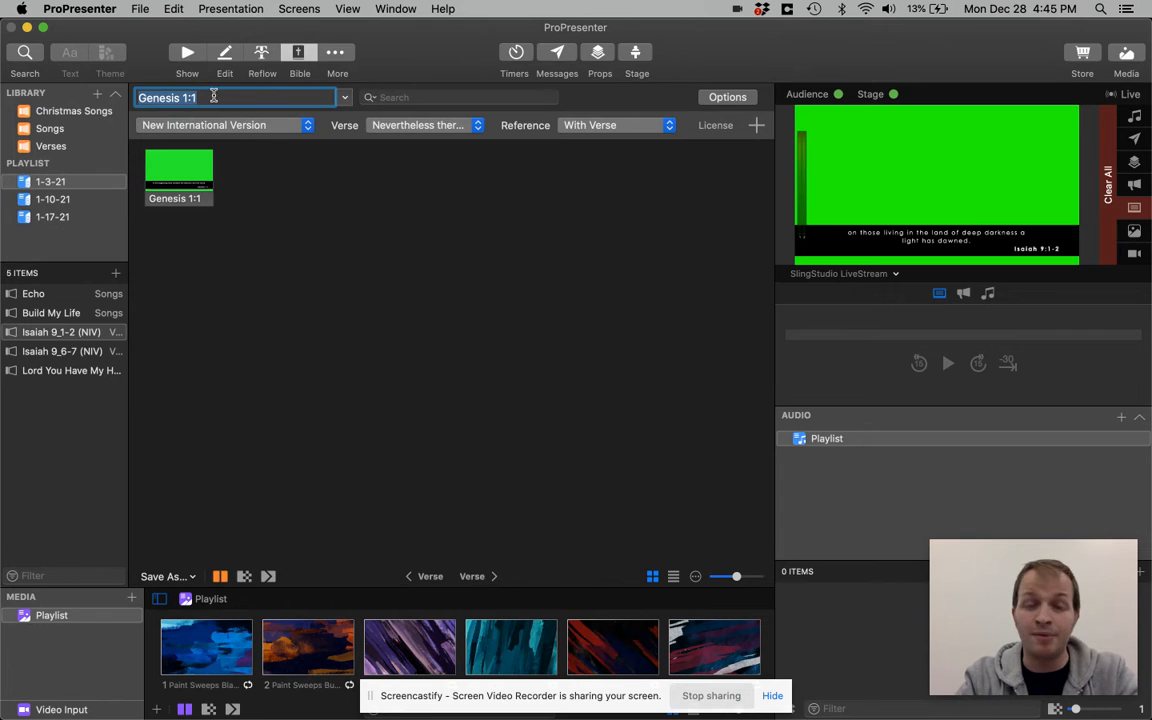
{"action": "left_click", "coordinate": [344, 97]}
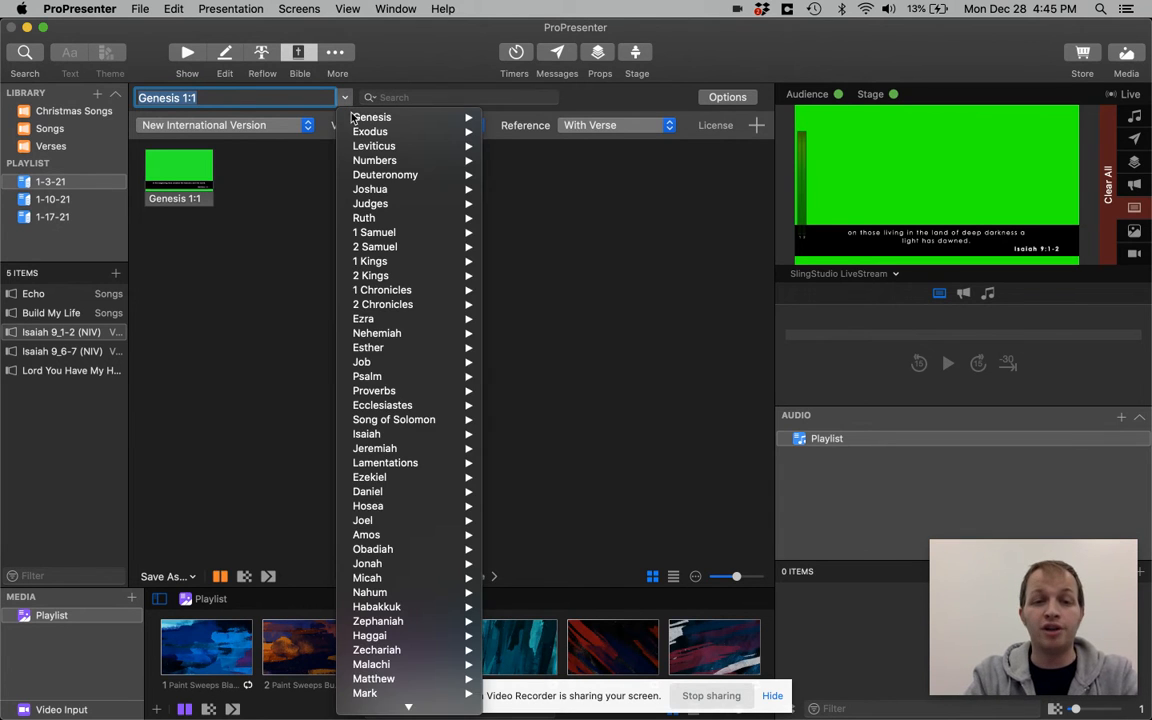
{"action": "mouse_move", "coordinate": [398, 368]}
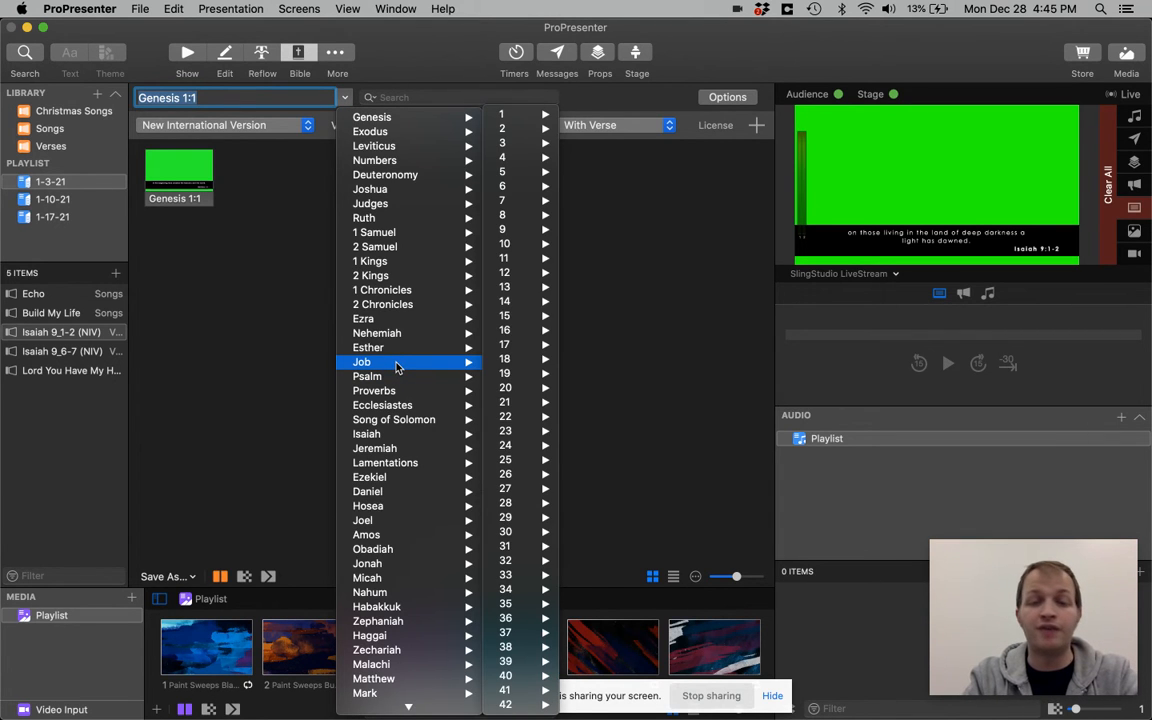
{"action": "mouse_move", "coordinate": [515, 362]}
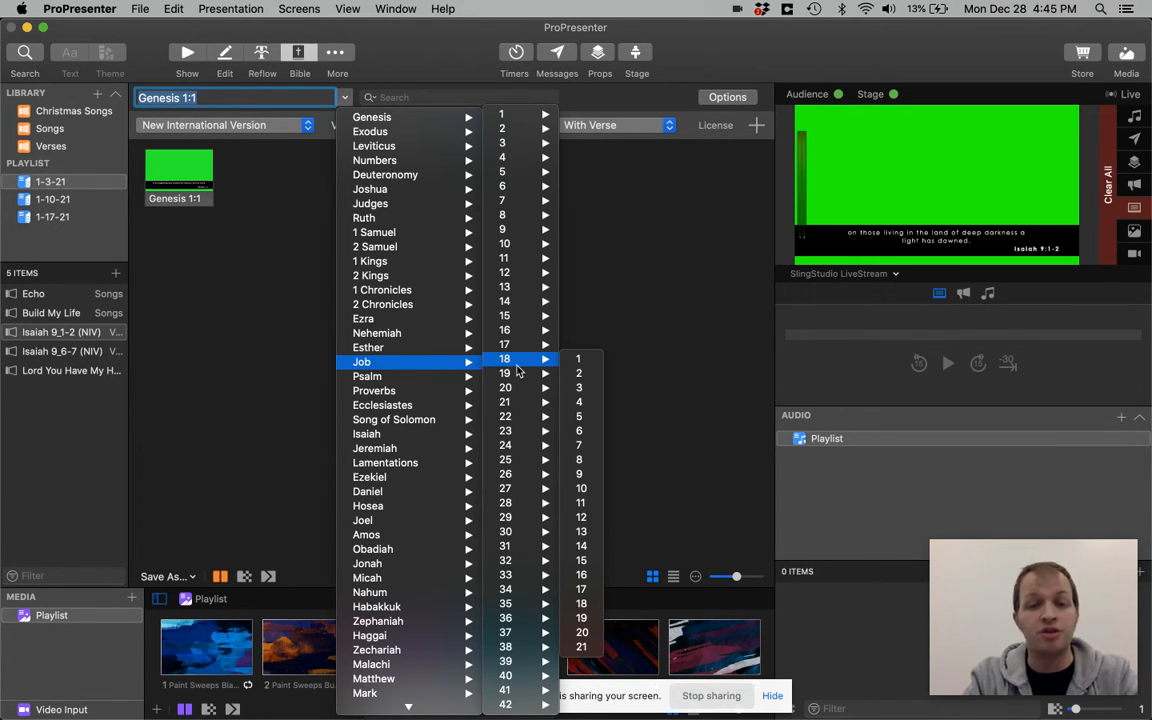
{"action": "left_click", "coordinate": [578, 374]}
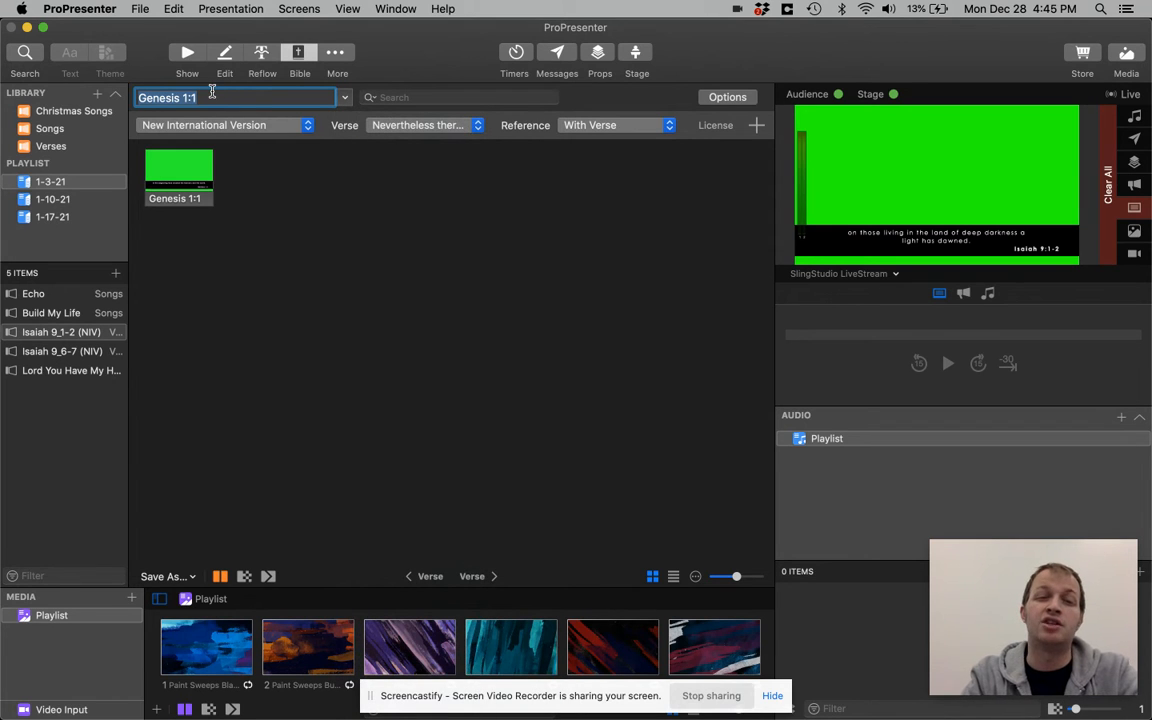
{"action": "left_click", "coordinate": [212, 91]}
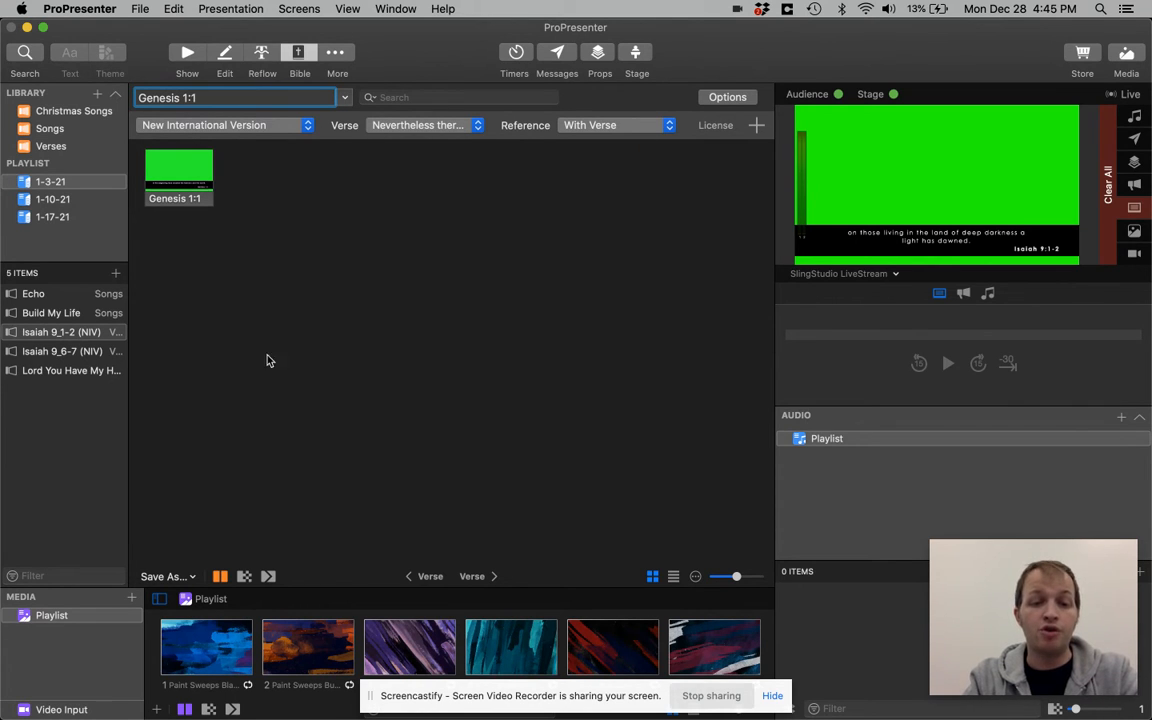
Save the generated Genesis 1:1 slide to the 1-3-21 playlist
{"action": "left_click", "coordinate": [192, 577]}
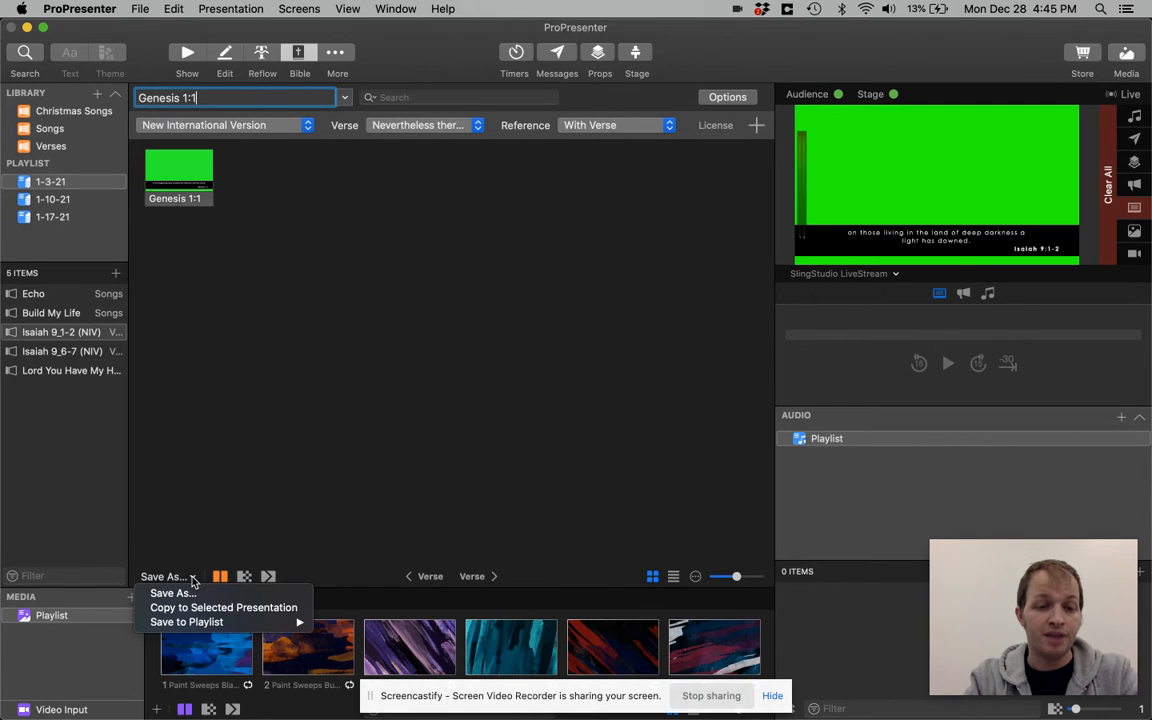
{"action": "mouse_move", "coordinate": [213, 622]}
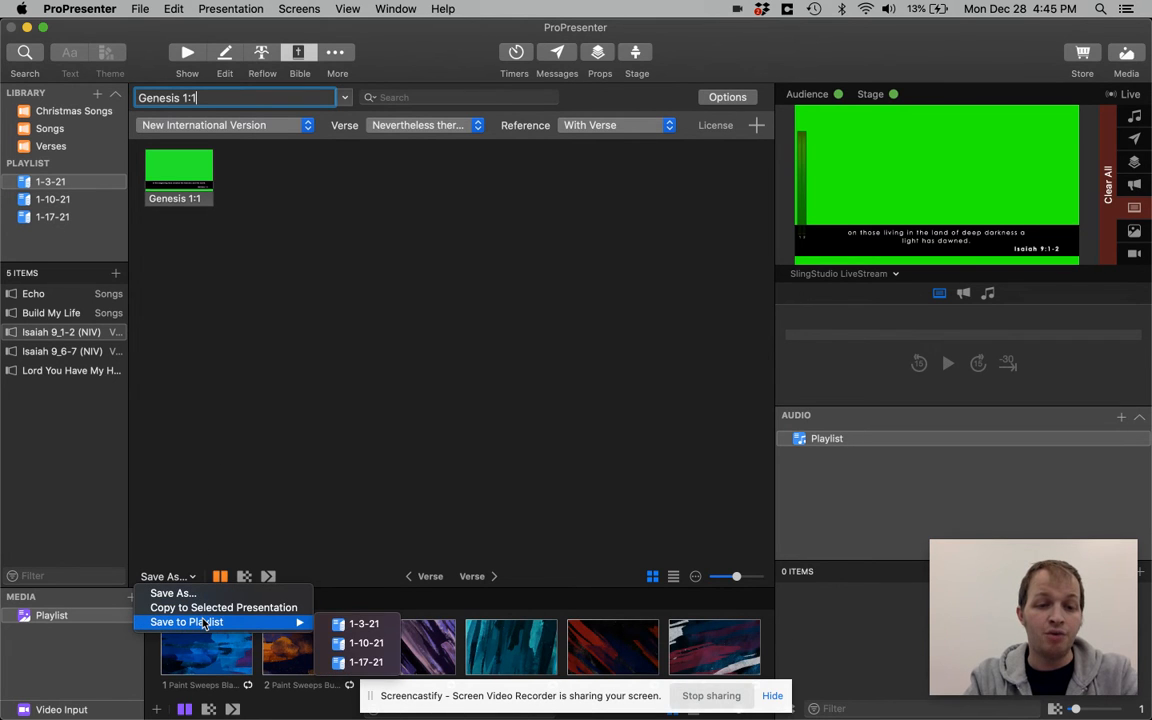
{"action": "left_click", "coordinate": [364, 623]}
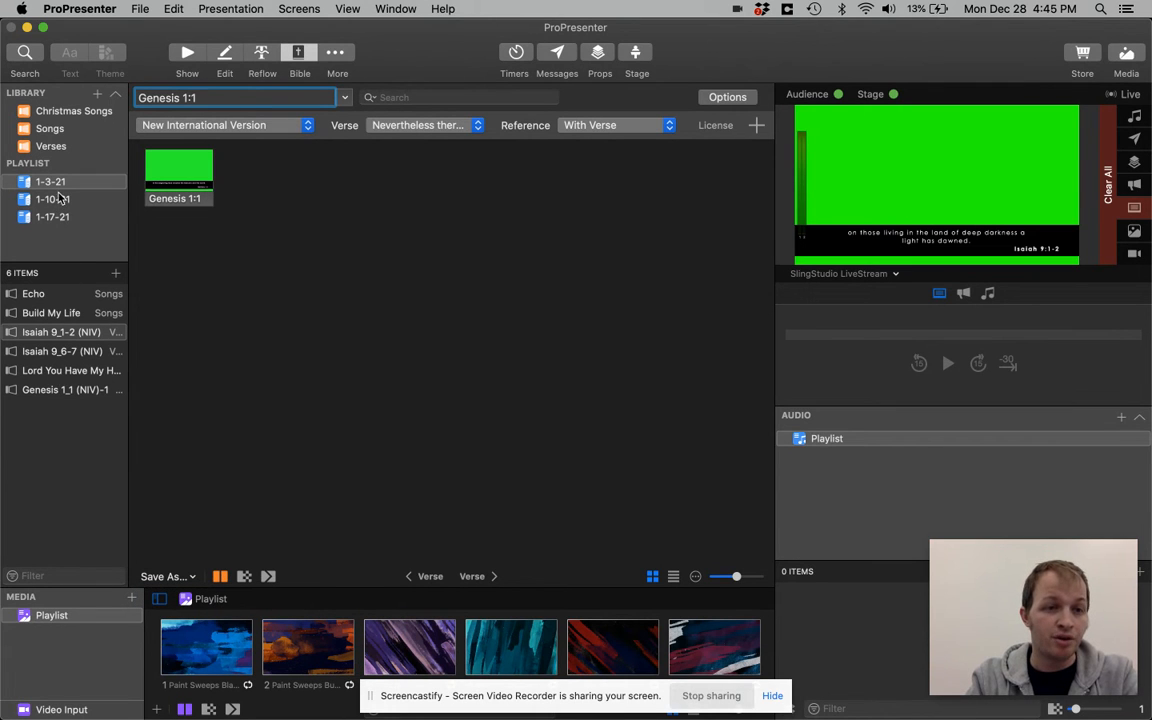
Show the new Genesis 1:1 playlist item in the presentation view and open its slide in the editor
{"action": "left_click", "coordinate": [49, 391]}
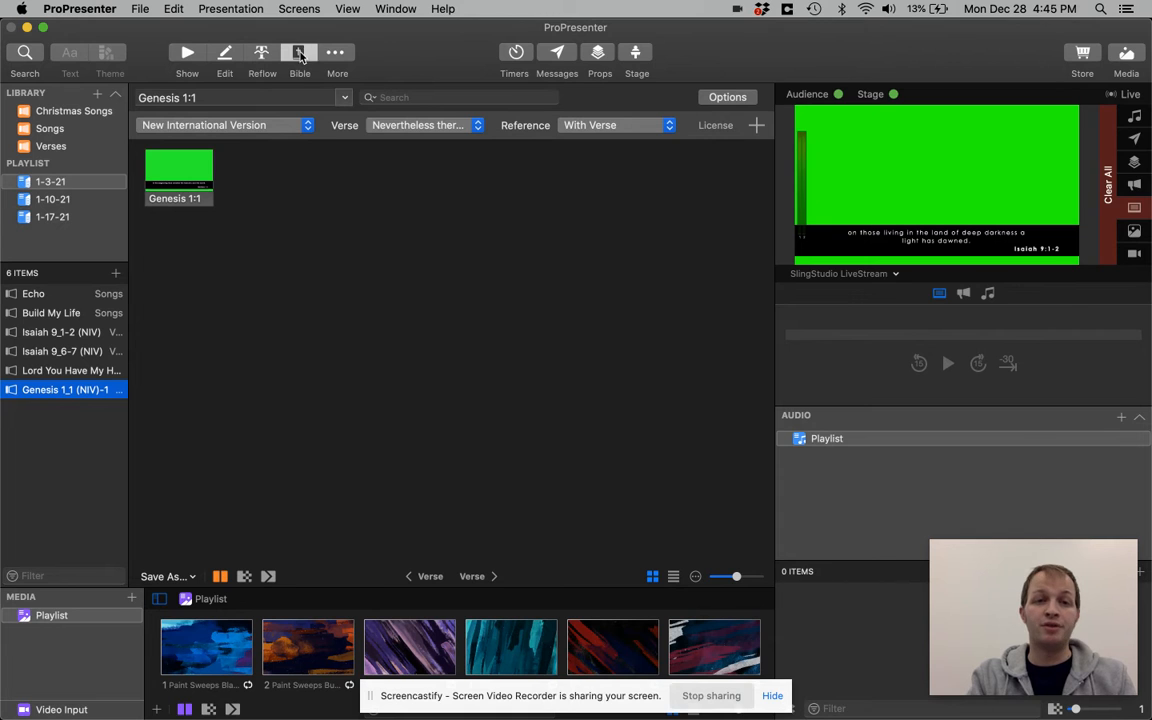
{"action": "left_click", "coordinate": [187, 55]}
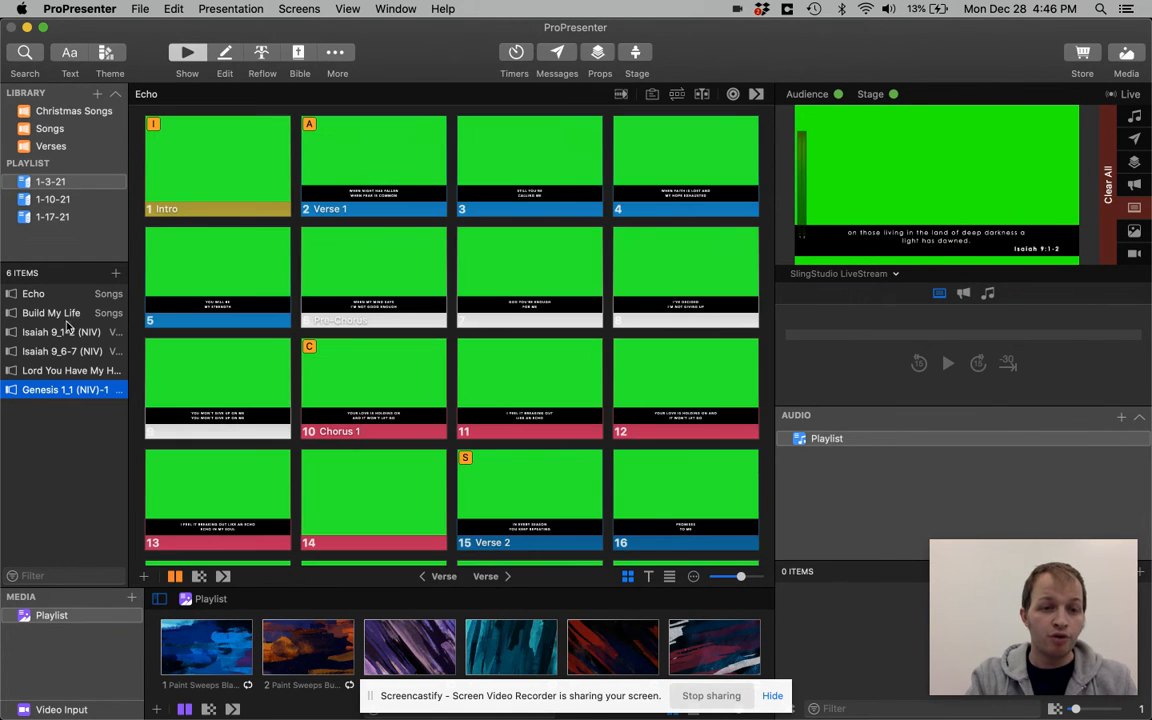
{"action": "left_click", "coordinate": [69, 392]}
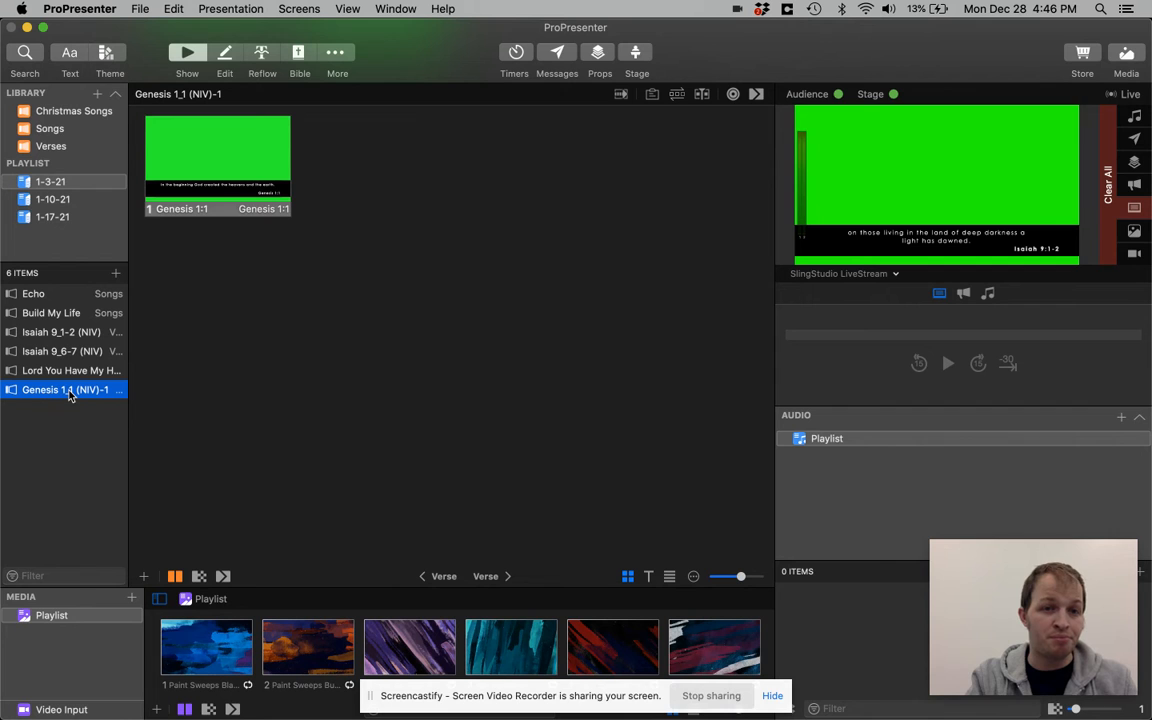
{"action": "left_click", "coordinate": [226, 56]}
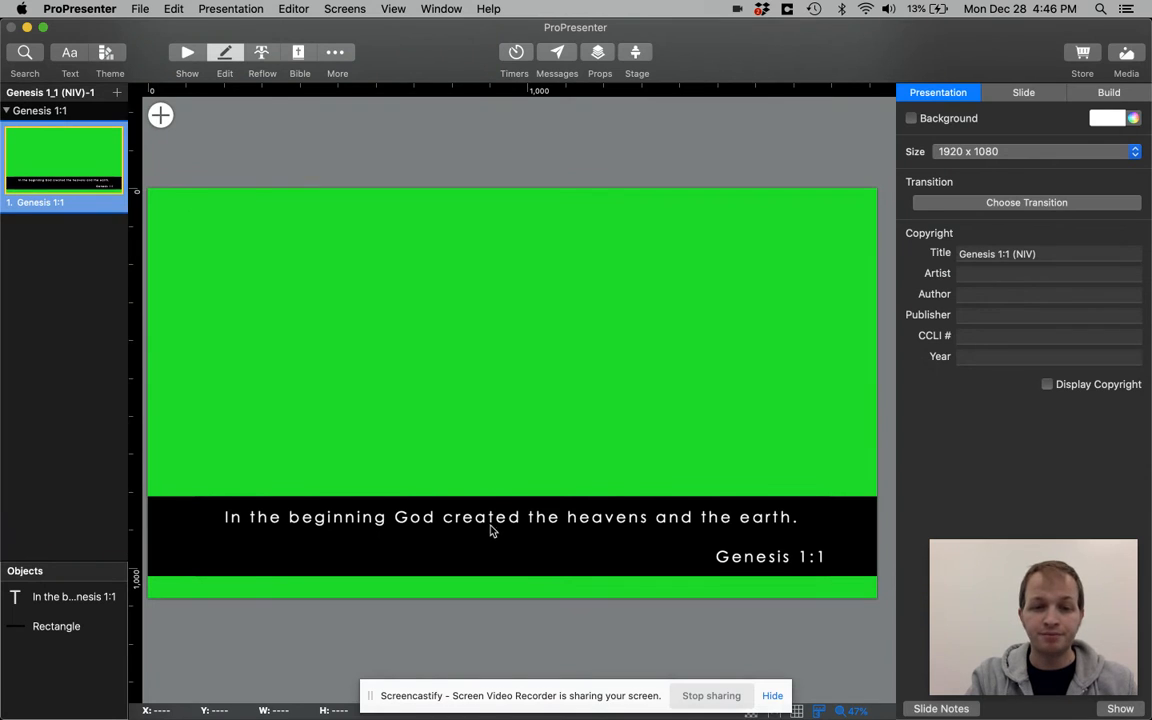
Remove the blank line above the Genesis 1:1 reference, make the reference bold, and return to the presentation view
{"action": "left_click", "coordinate": [495, 525]}
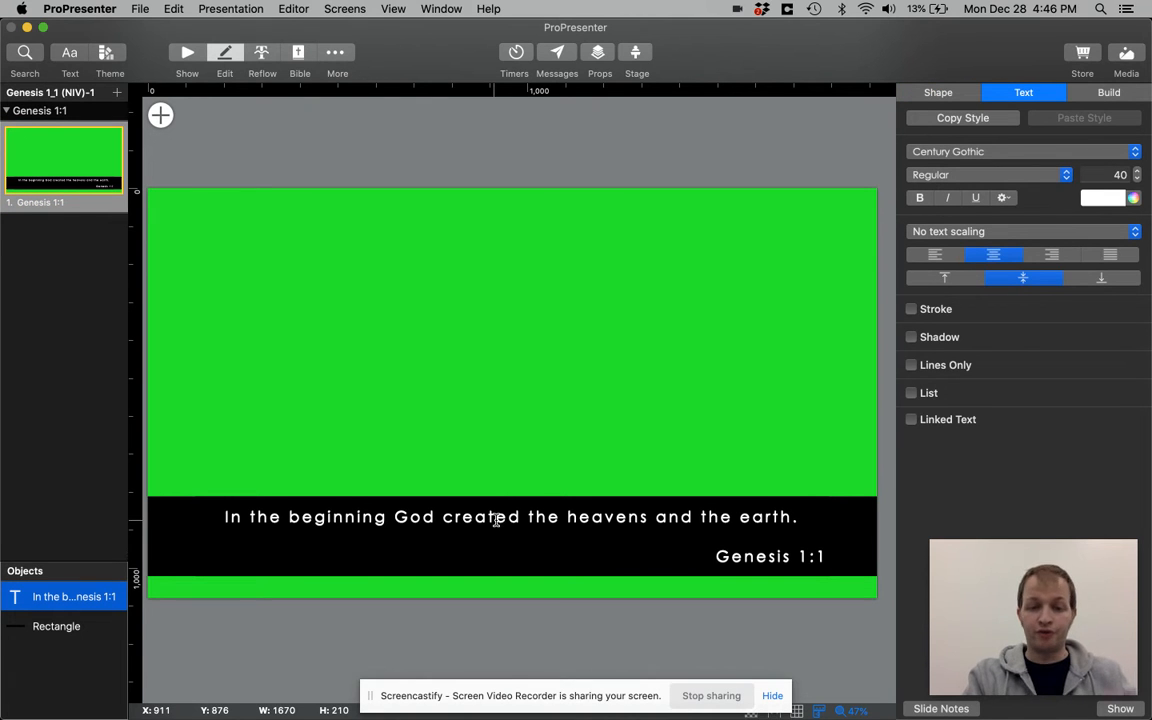
{"action": "left_click", "coordinate": [697, 535]}
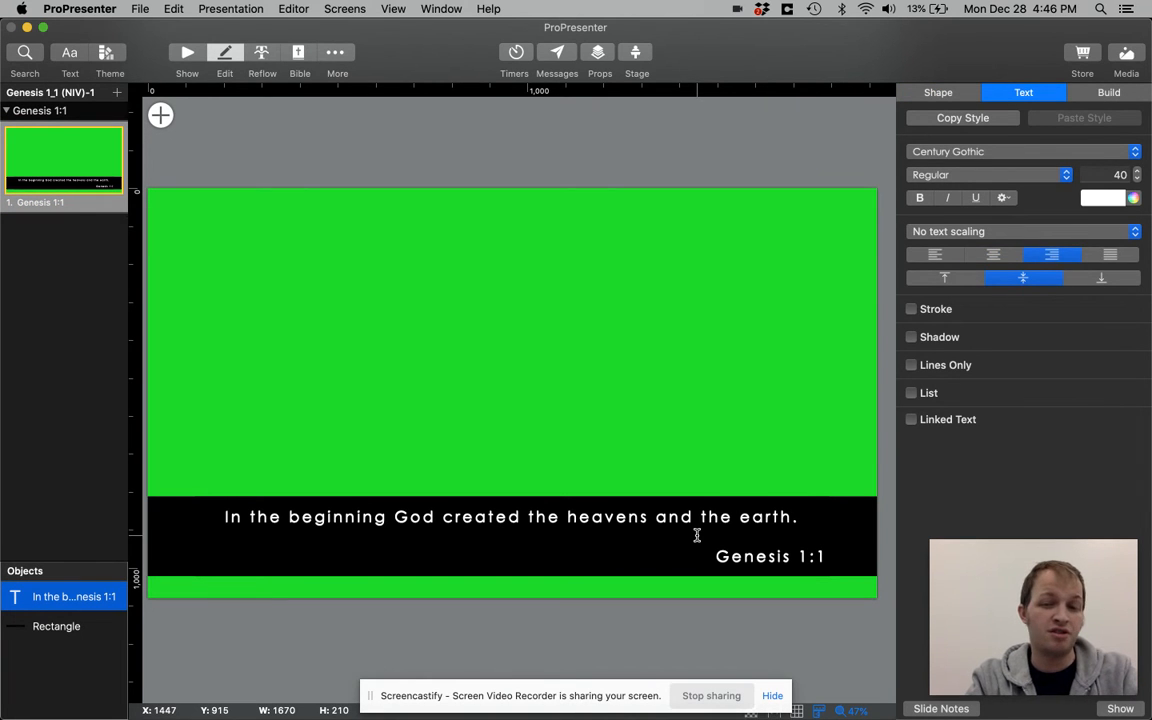
{"action": "key", "text": "BackSpace"}
{"action": "left_click_drag", "start_coordinate": [720, 548], "coordinate": [822, 548]}
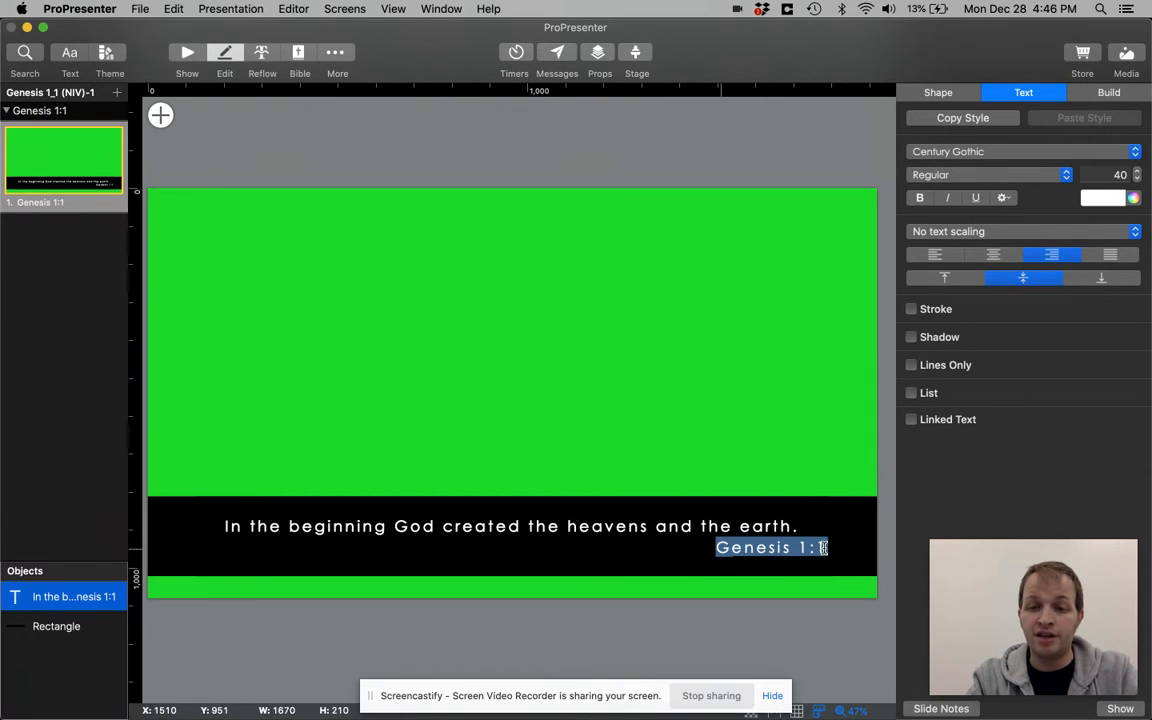
{"action": "key", "text": "super+b"}
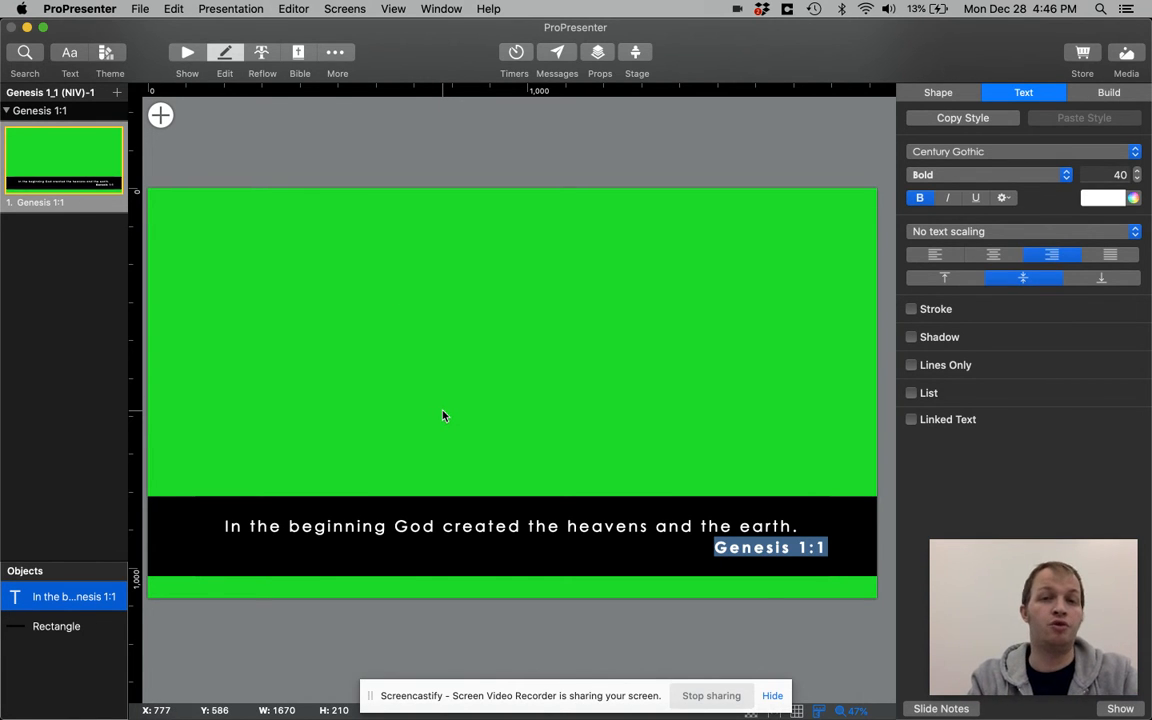
{"action": "left_click", "coordinate": [386, 149]}
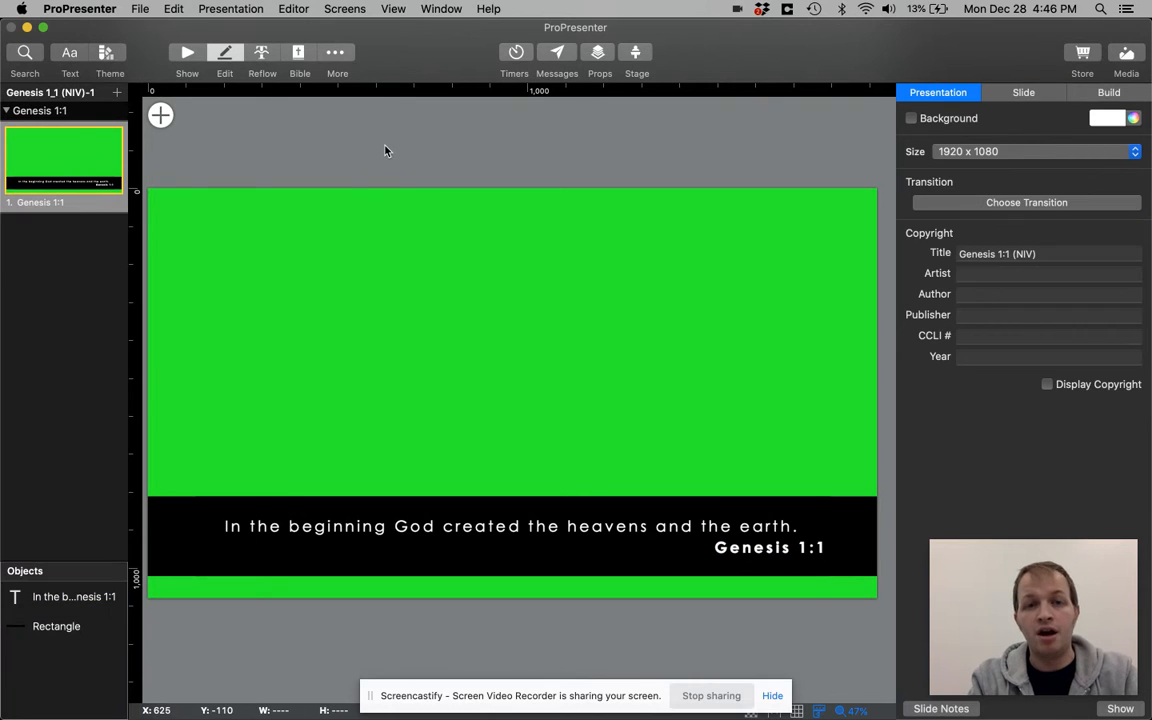
{"action": "left_click", "coordinate": [188, 52]}
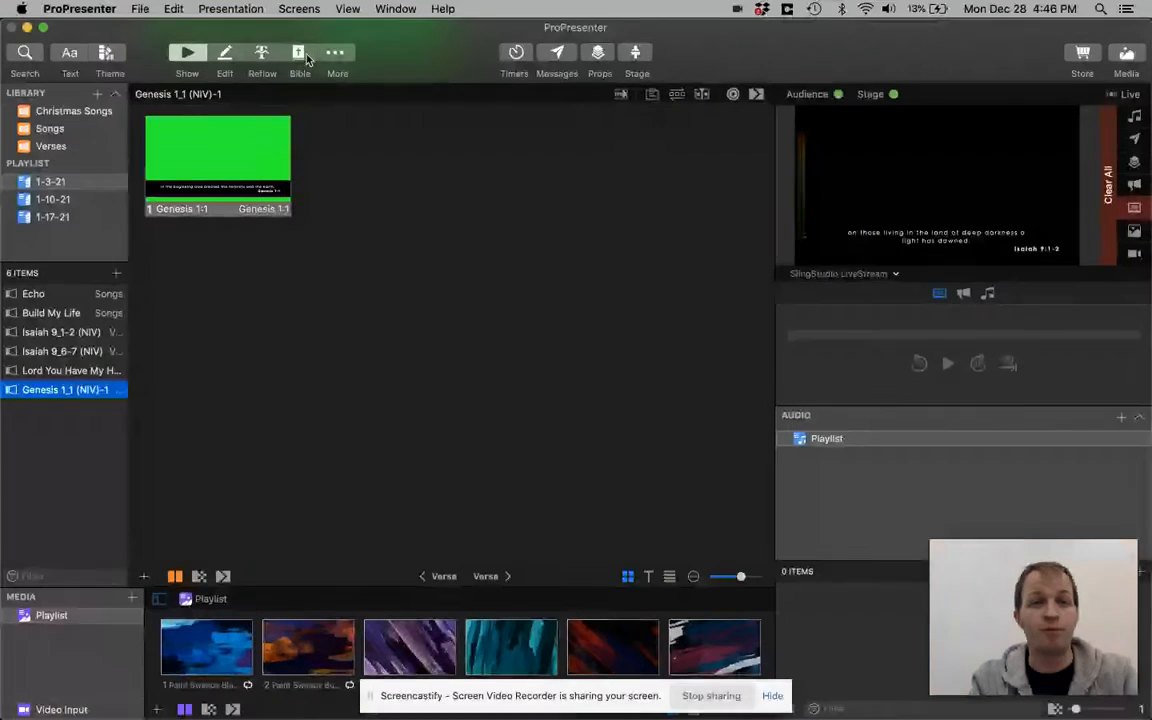
Generate Bible slides for the passage Genesis 1:1-10
{"action": "left_click", "coordinate": [299, 53]}
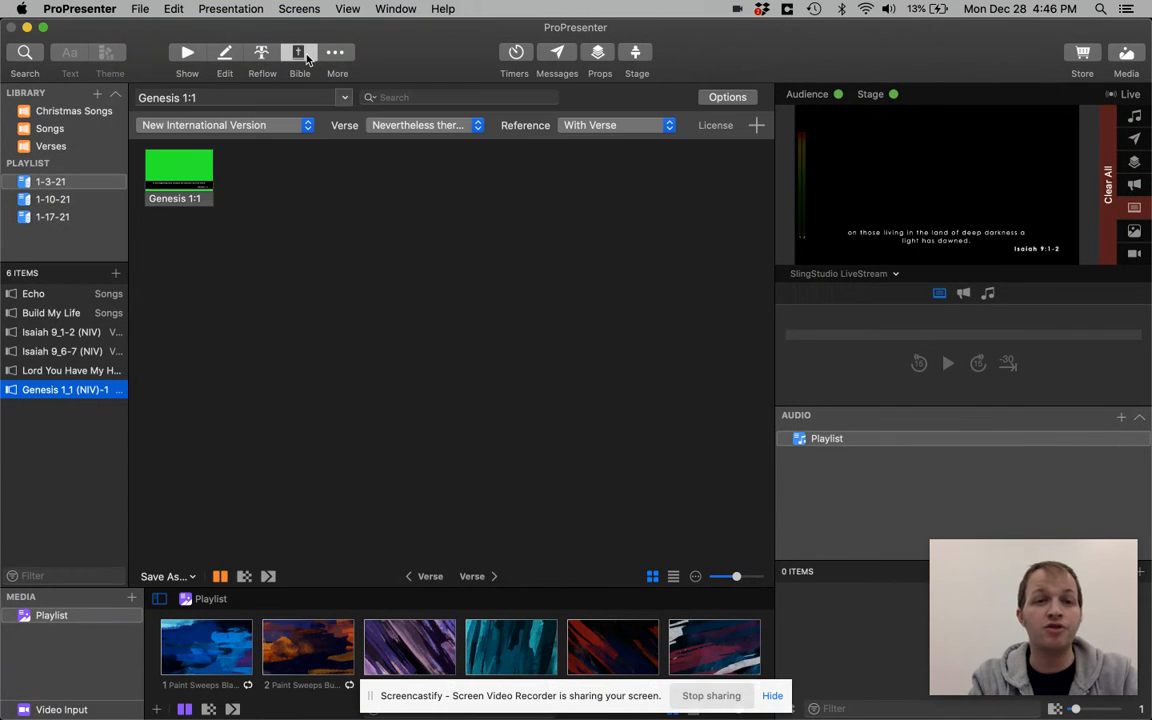
{"action": "left_click", "coordinate": [217, 96]}
{"action": "type", "text": "-10"}
{"action": "key", "text": "Return"}
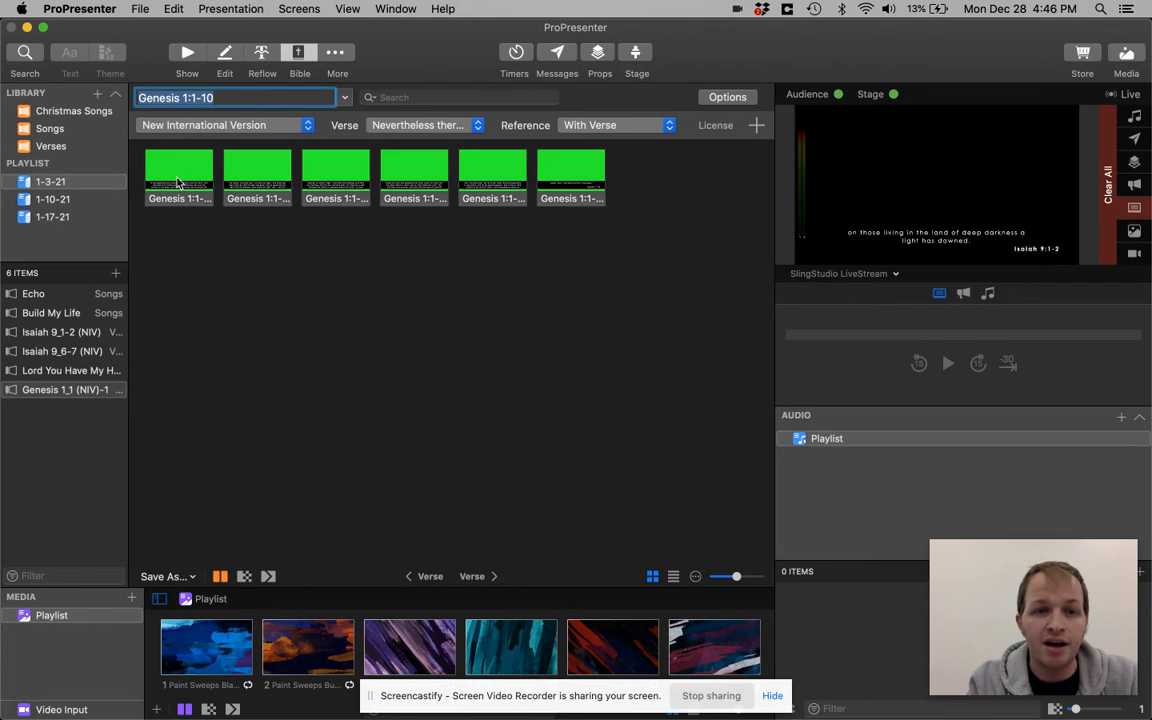
Save the generated Genesis 1:1-10 slides to the 1-3-21 playlist
{"action": "left_click", "coordinate": [186, 576]}
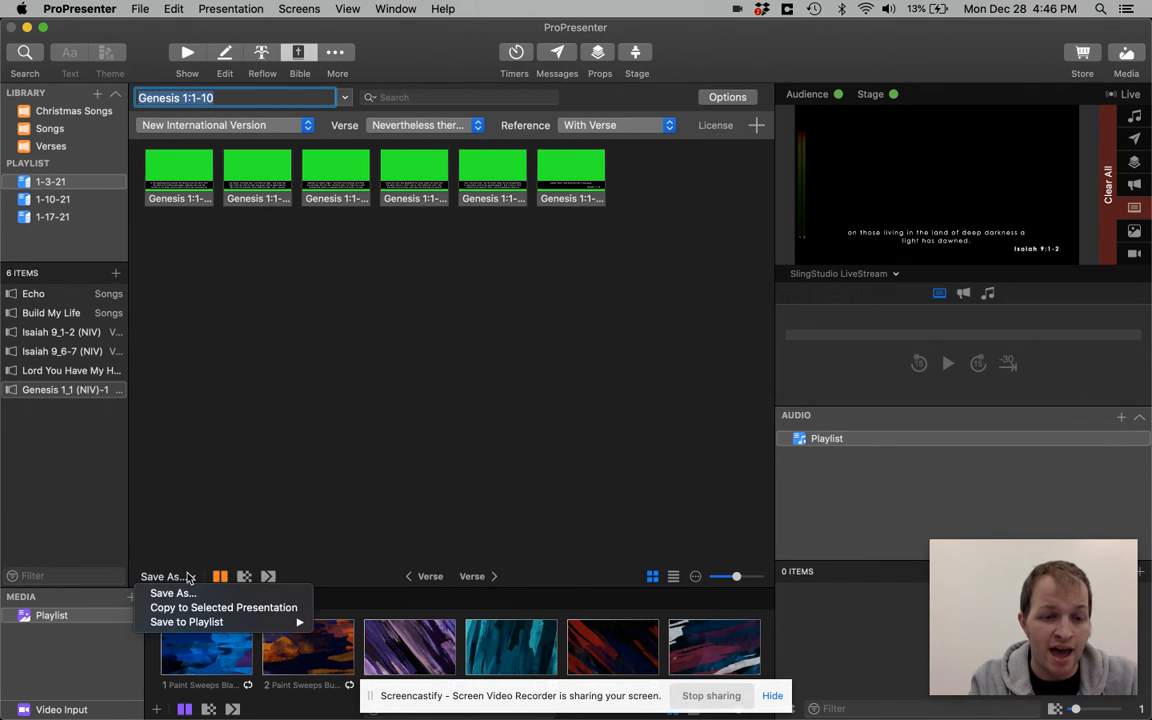
{"action": "mouse_move", "coordinate": [200, 622]}
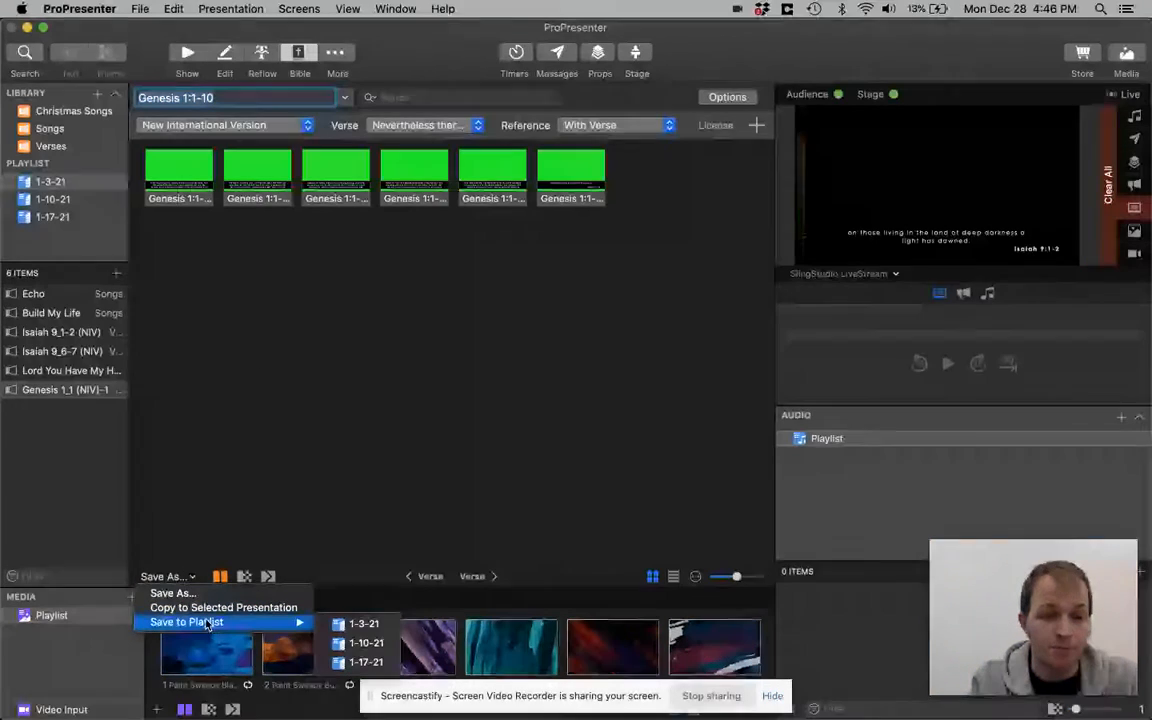
{"action": "left_click", "coordinate": [352, 625]}
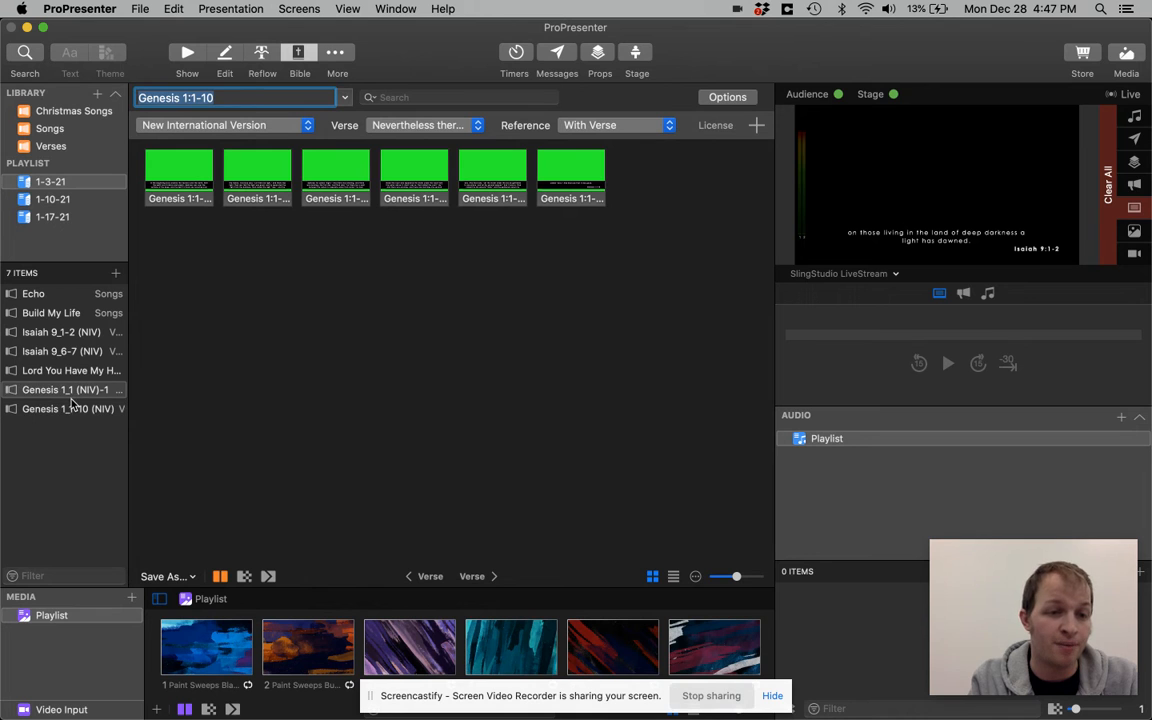
Move the Genesis 1_1 and Genesis 1_1-10 items together to directly below Isaiah 9_6-7 in the 1-3-21 playlist
{"action": "left_click", "coordinate": [68, 406]}
{"action": "left_click", "coordinate": [68, 389]}
{"action": "left_click", "coordinate": [68, 406], "text": "shift"}
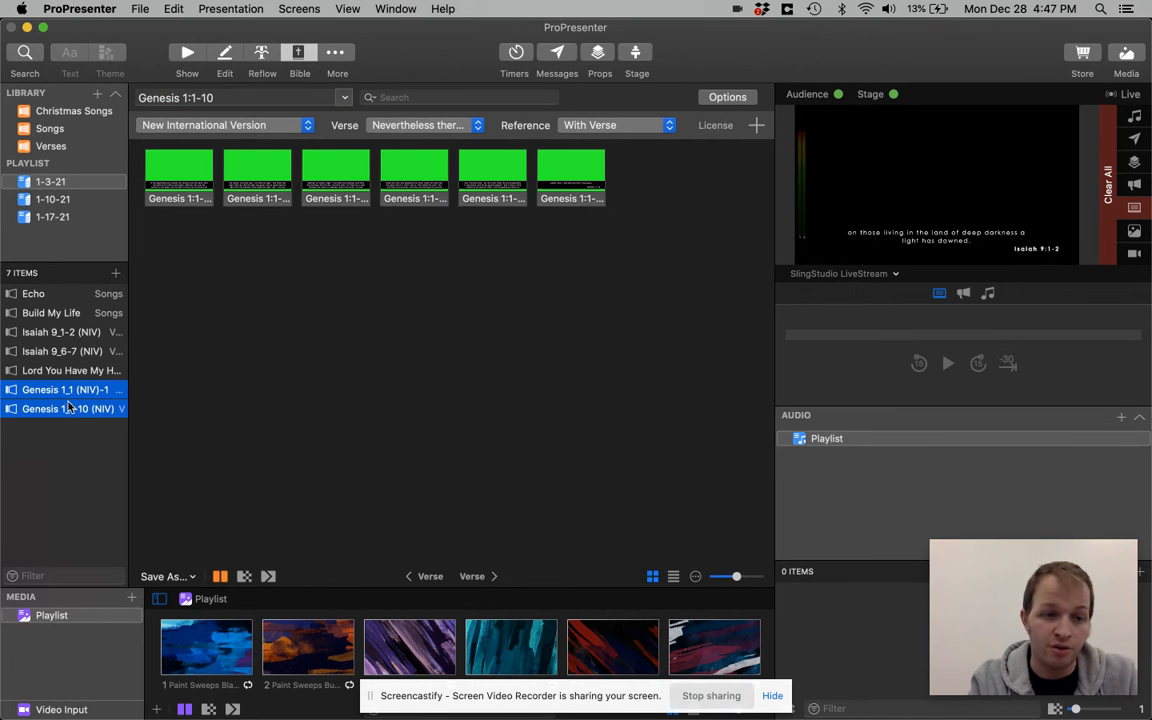
{"action": "left_click_drag", "start_coordinate": [68, 406], "coordinate": [58, 362]}
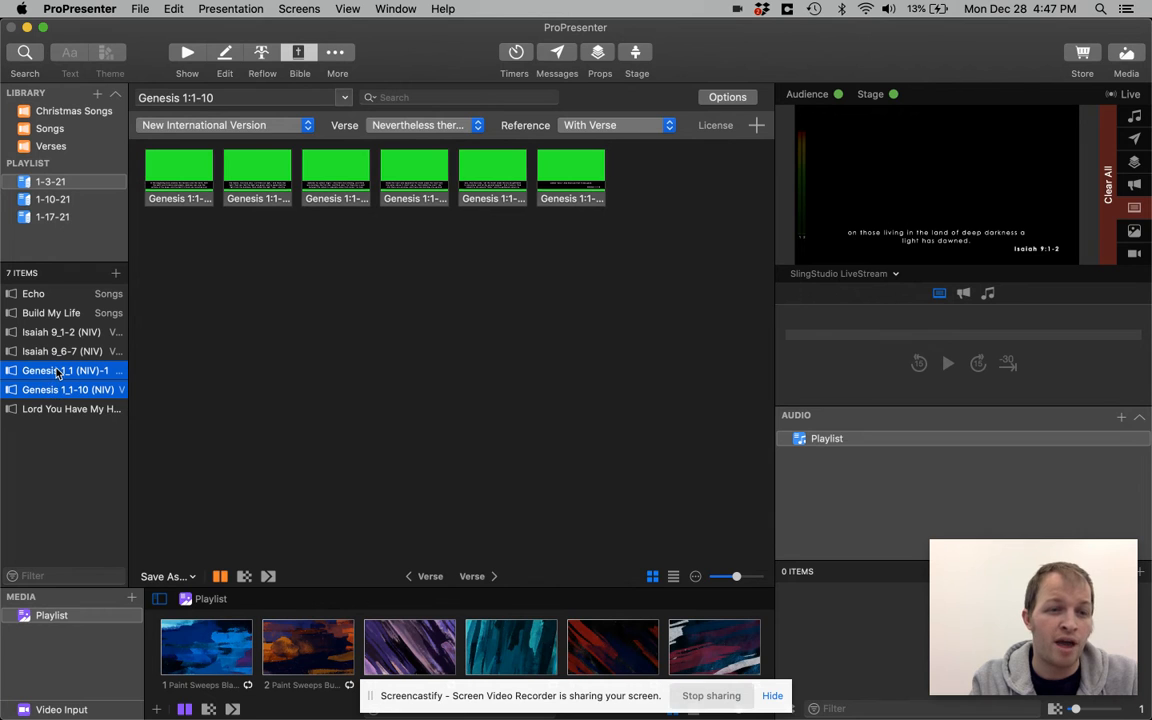
Open the Genesis 1_1-10 (NIV) playlist item in the slide editor
{"action": "left_click", "coordinate": [63, 391]}
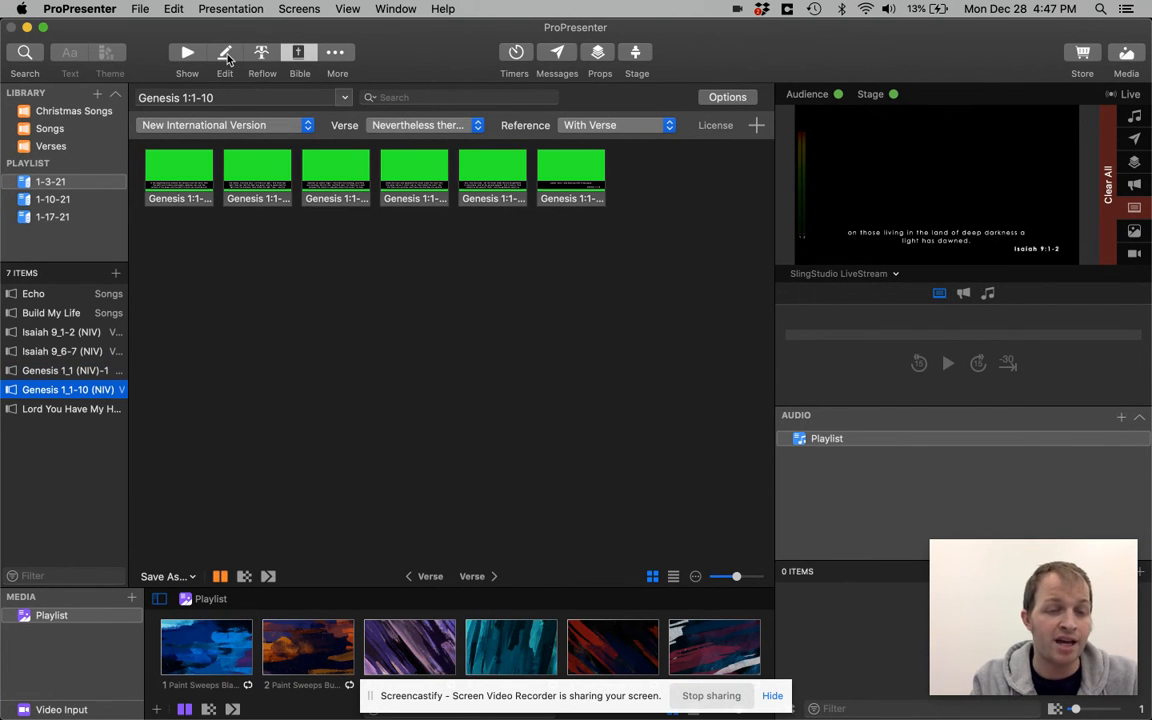
{"action": "left_click", "coordinate": [226, 55]}
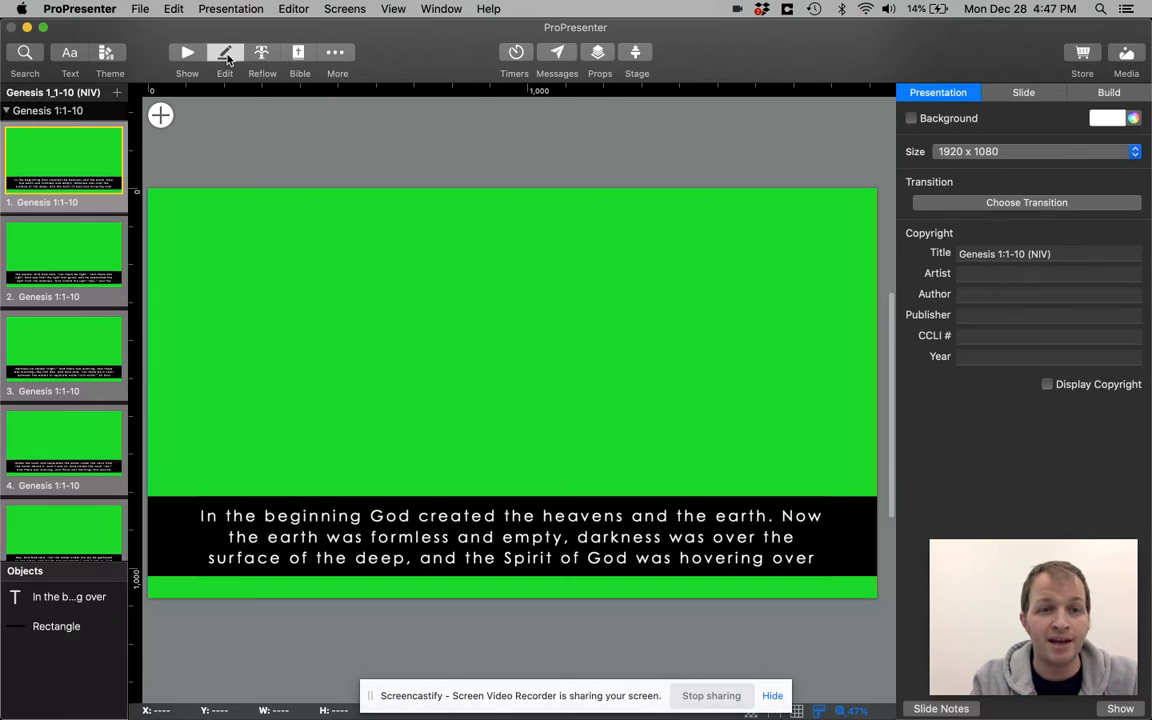
{"action": "scroll", "coordinate": [83, 268], "scroll_direction": "down", "scroll_amount": 2}
{"action": "scroll", "coordinate": [83, 268], "scroll_direction": "up", "scroll_amount": 3}
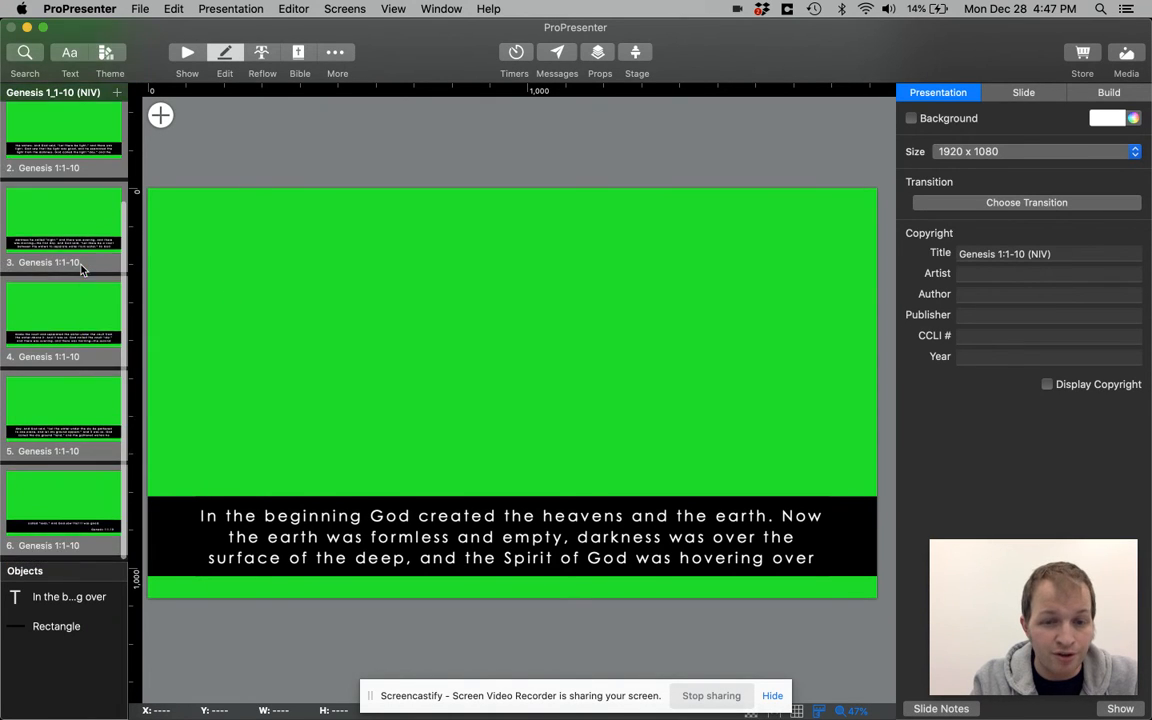
Look through slides 1 to 4 of Genesis 1:1-10 and examine how the verse text is split between them
{"action": "left_click", "coordinate": [76, 251]}
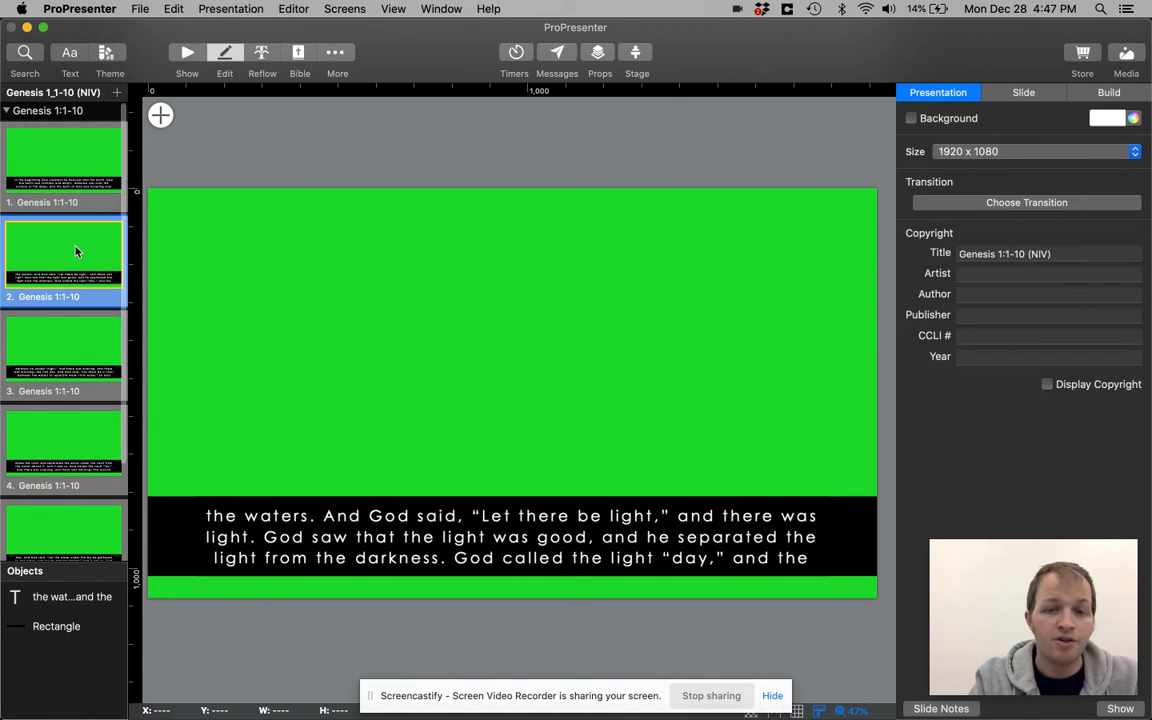
{"action": "key", "text": "Up"}
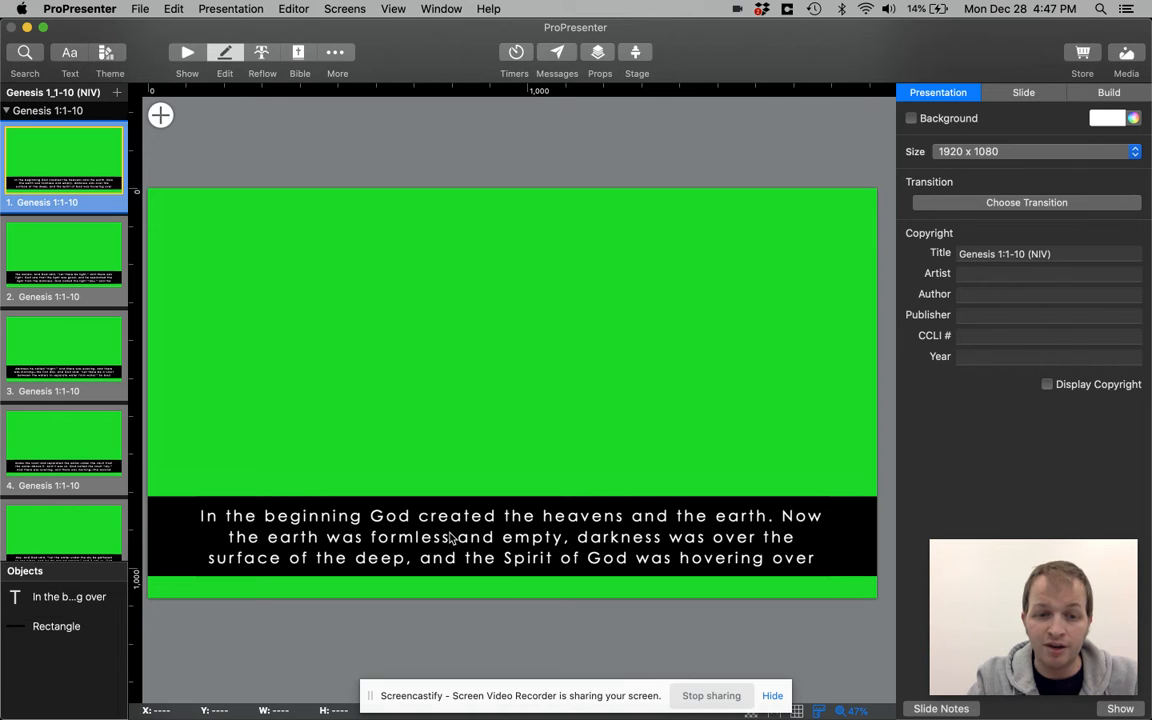
{"action": "left_click", "coordinate": [437, 524]}
{"action": "left_click", "coordinate": [72, 263]}
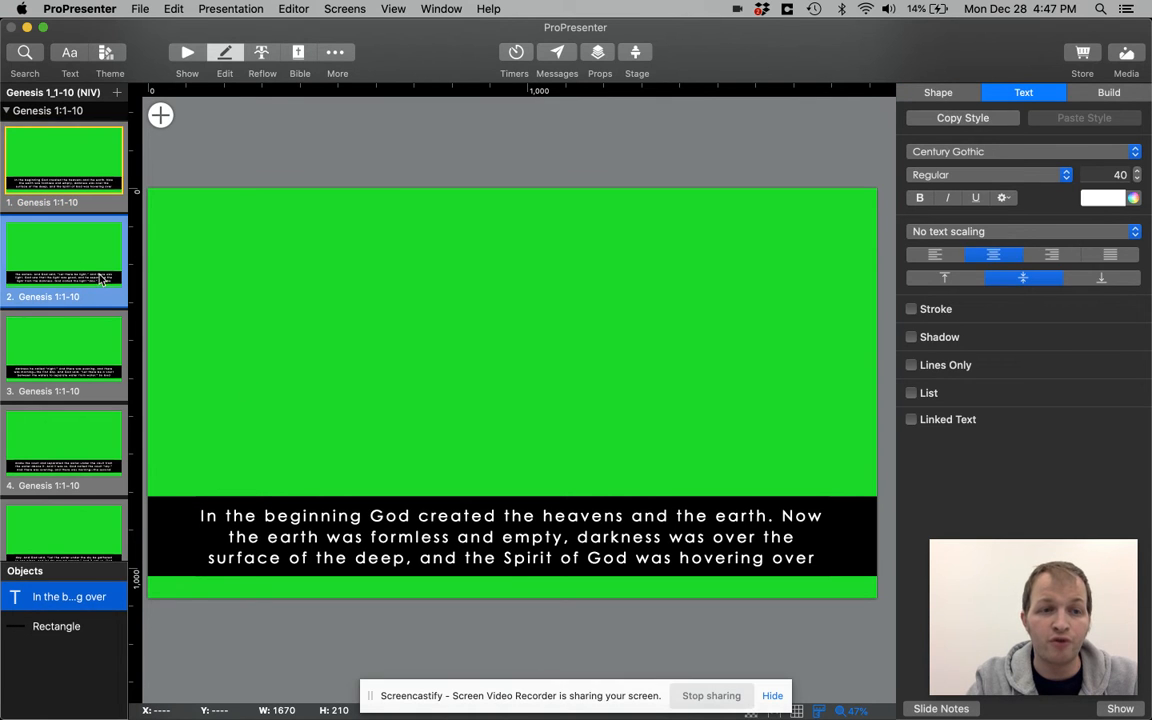
{"action": "left_click", "coordinate": [400, 527]}
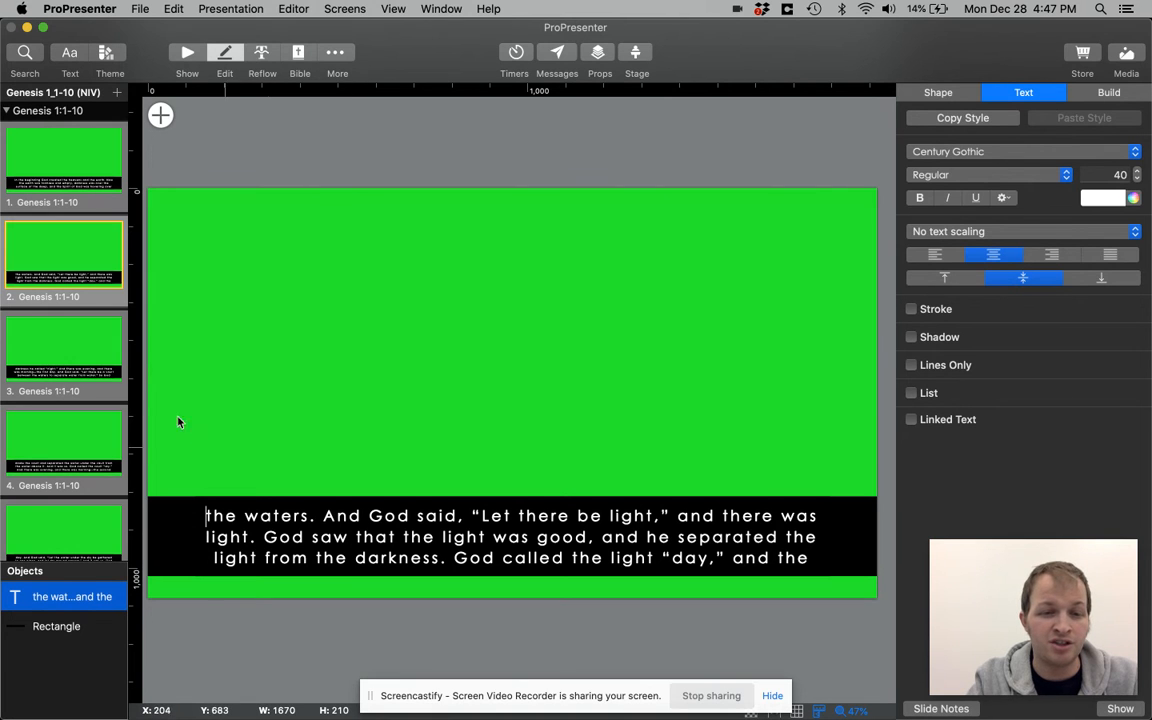
{"action": "left_click", "coordinate": [104, 344]}
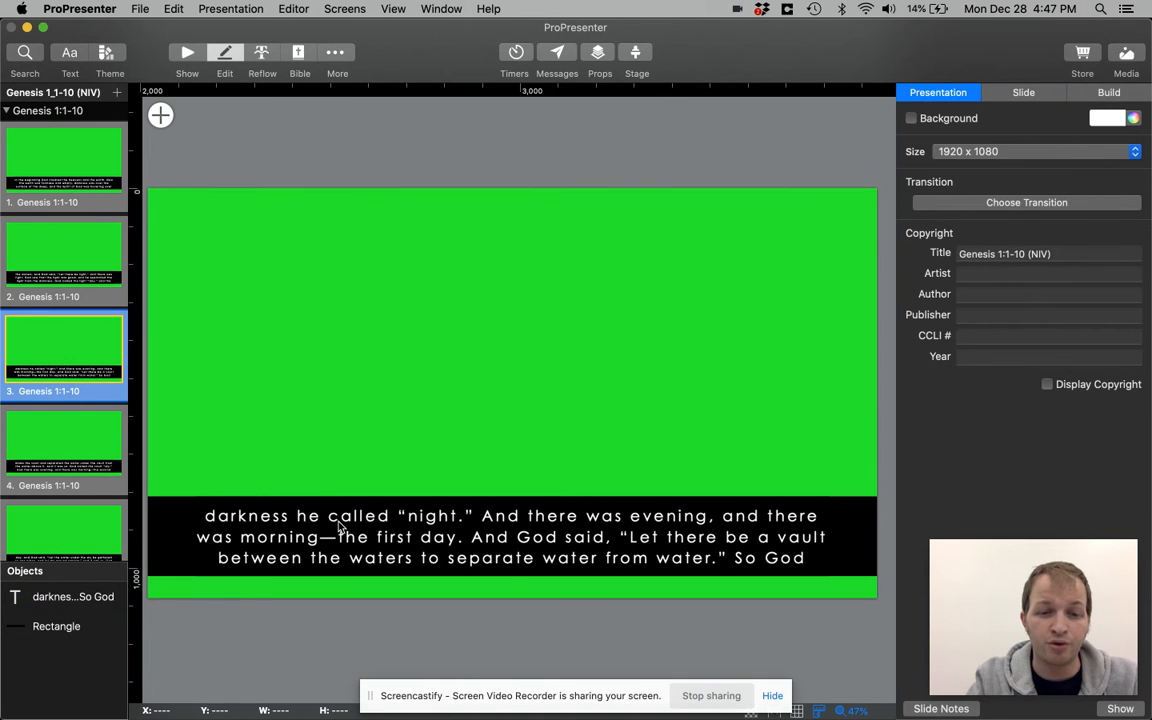
{"action": "double_click", "coordinate": [341, 527]}
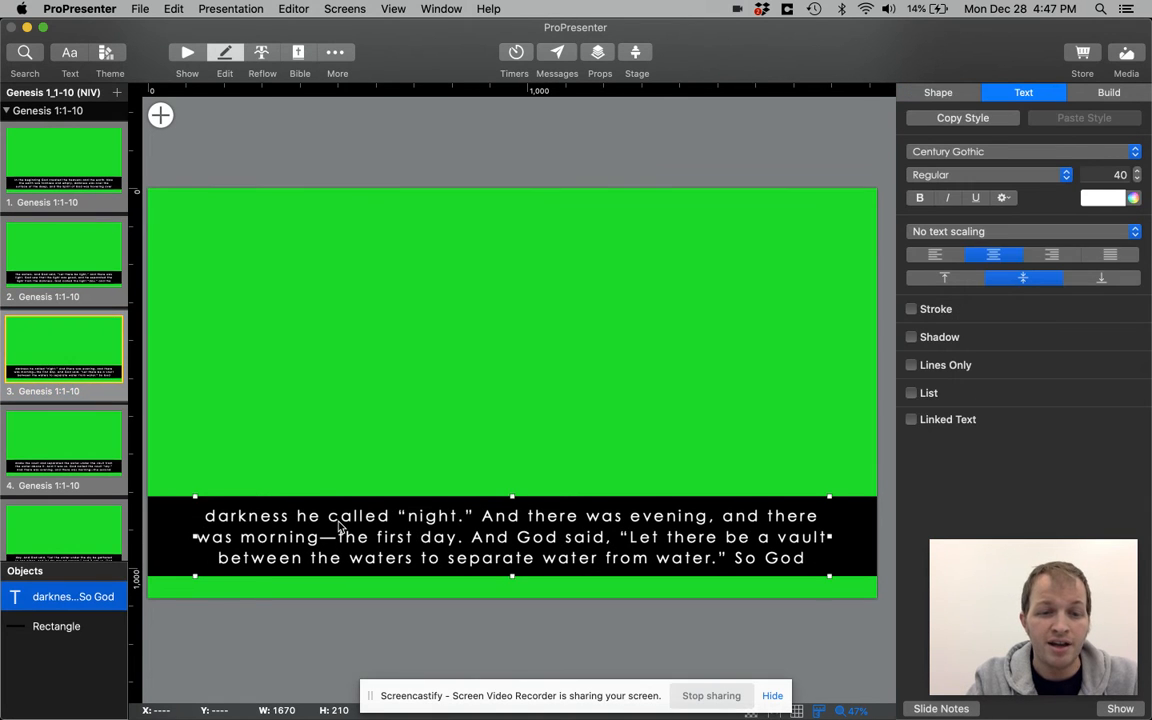
{"action": "left_click", "coordinate": [89, 435]}
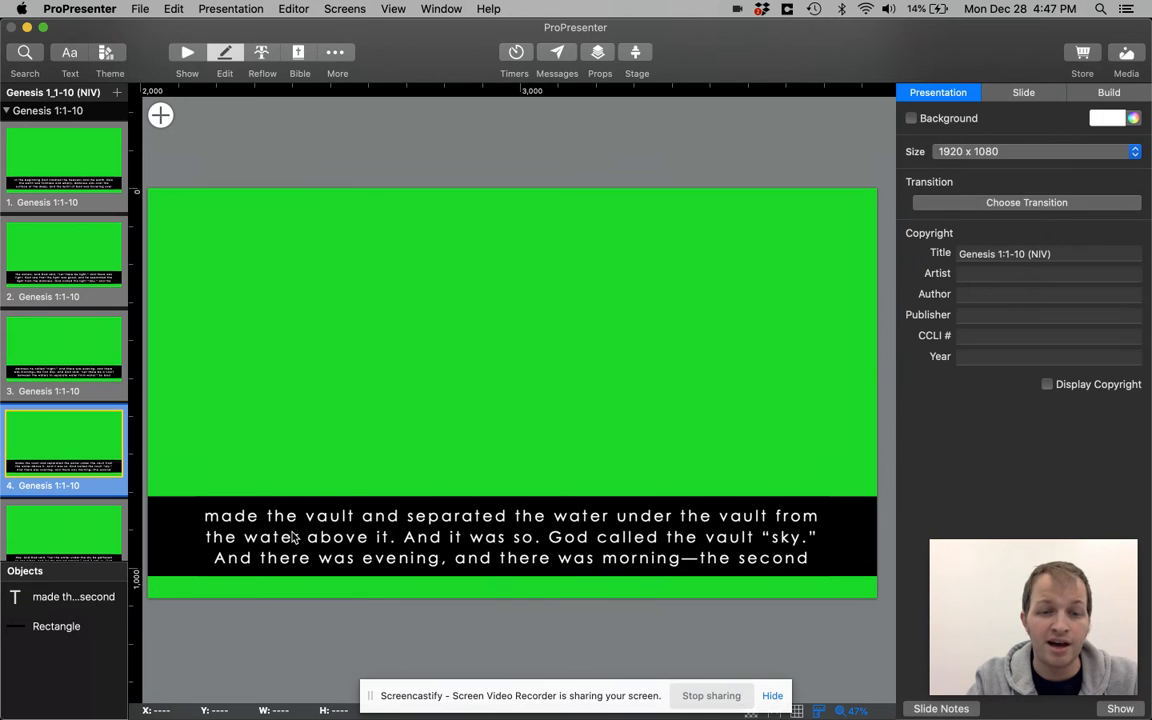
{"action": "left_click", "coordinate": [293, 537]}
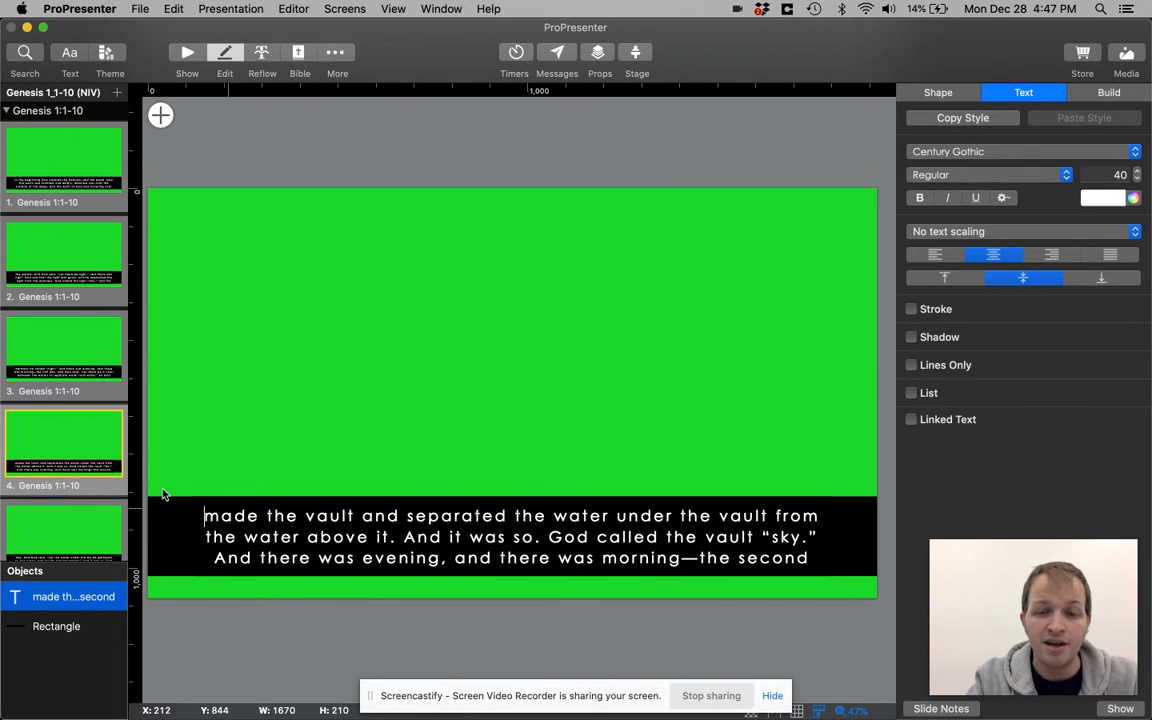
Replace the word "God" with "Lord" after "In the beginning" on the first Genesis 1:1-10 slide
{"action": "left_click", "coordinate": [45, 340]}
{"action": "left_click", "coordinate": [48, 255]}
{"action": "left_click", "coordinate": [50, 190]}
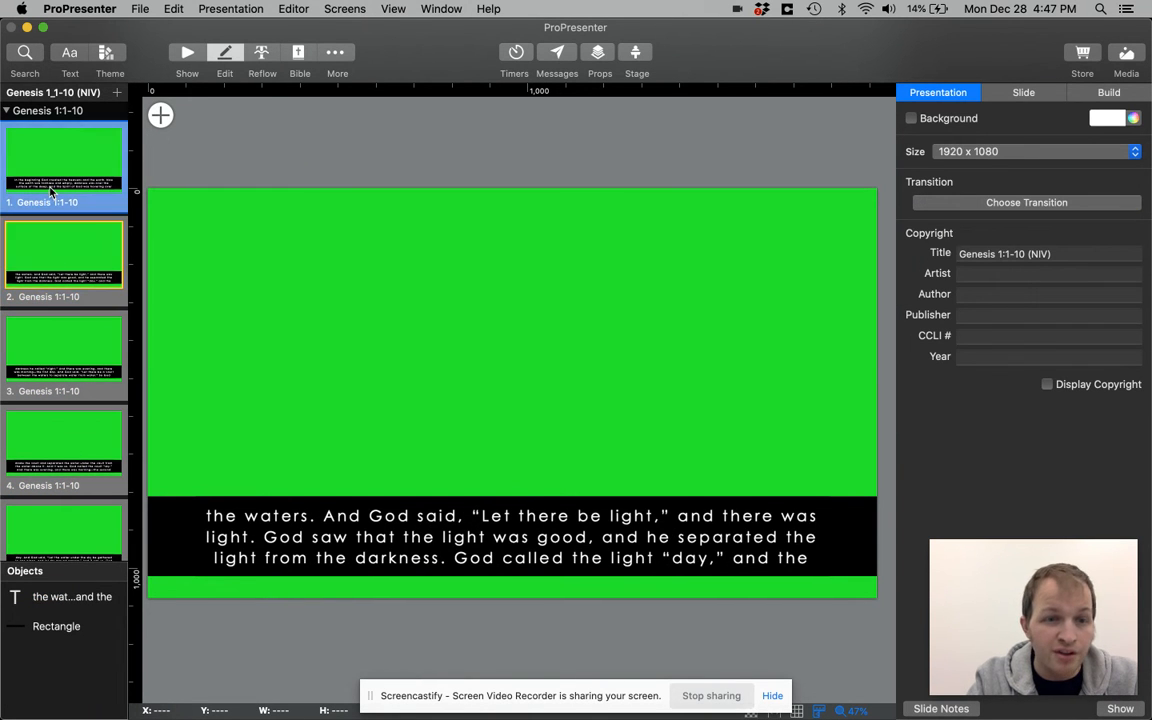
{"action": "left_click", "coordinate": [345, 497]}
{"action": "left_click", "coordinate": [355, 500]}
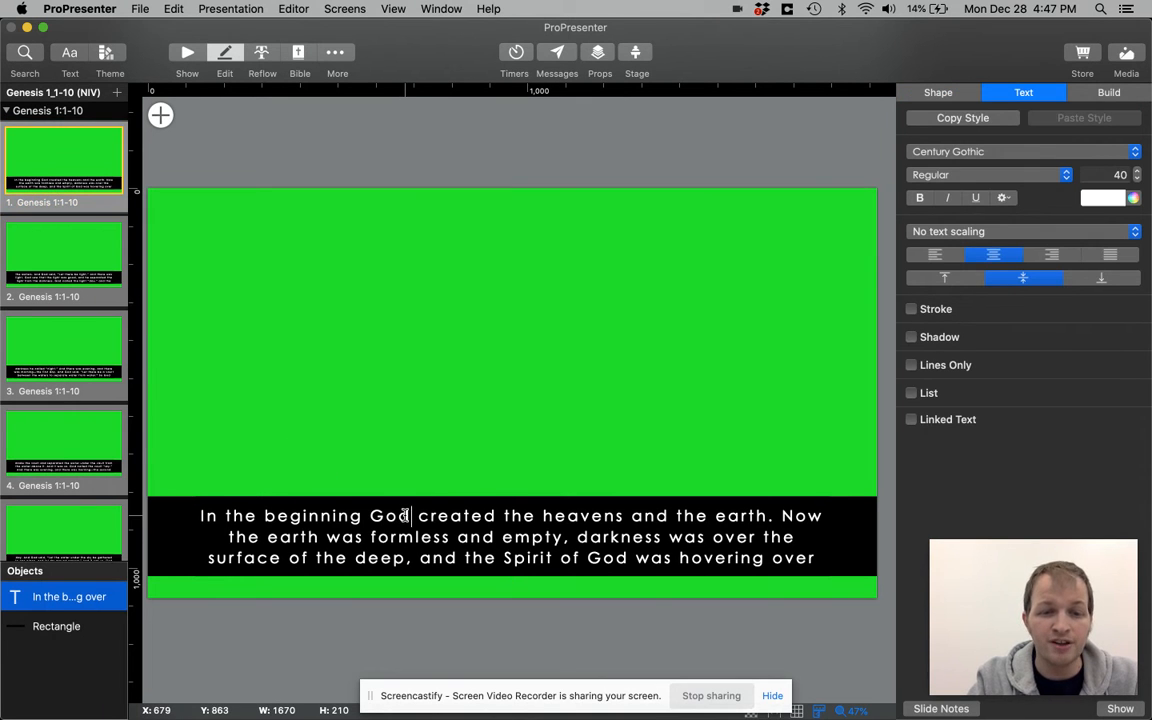
{"action": "key", "text": "BackSpace"}
{"action": "key", "text": "BackSpace"}
{"action": "key", "text": "BackSpace"}
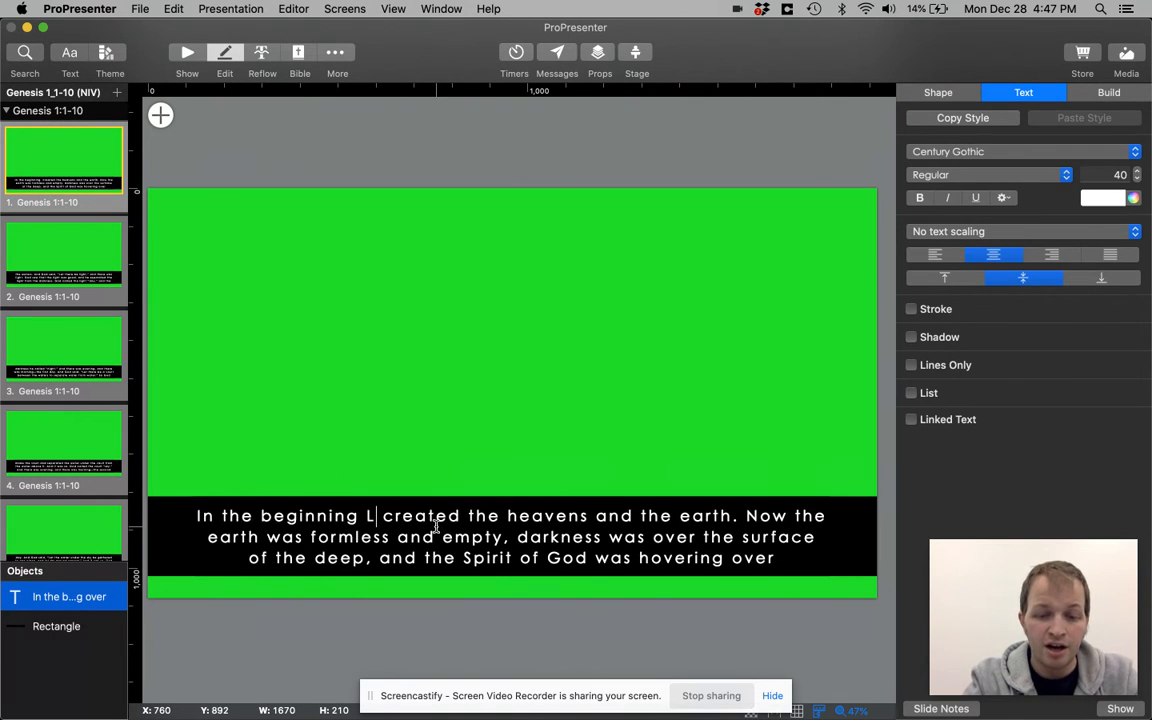
{"action": "type", "text": "LORD"}
{"action": "key", "text": "BackSpace"}
{"action": "key", "text": "BackSpace"}
{"action": "key", "text": "BackSpace"}
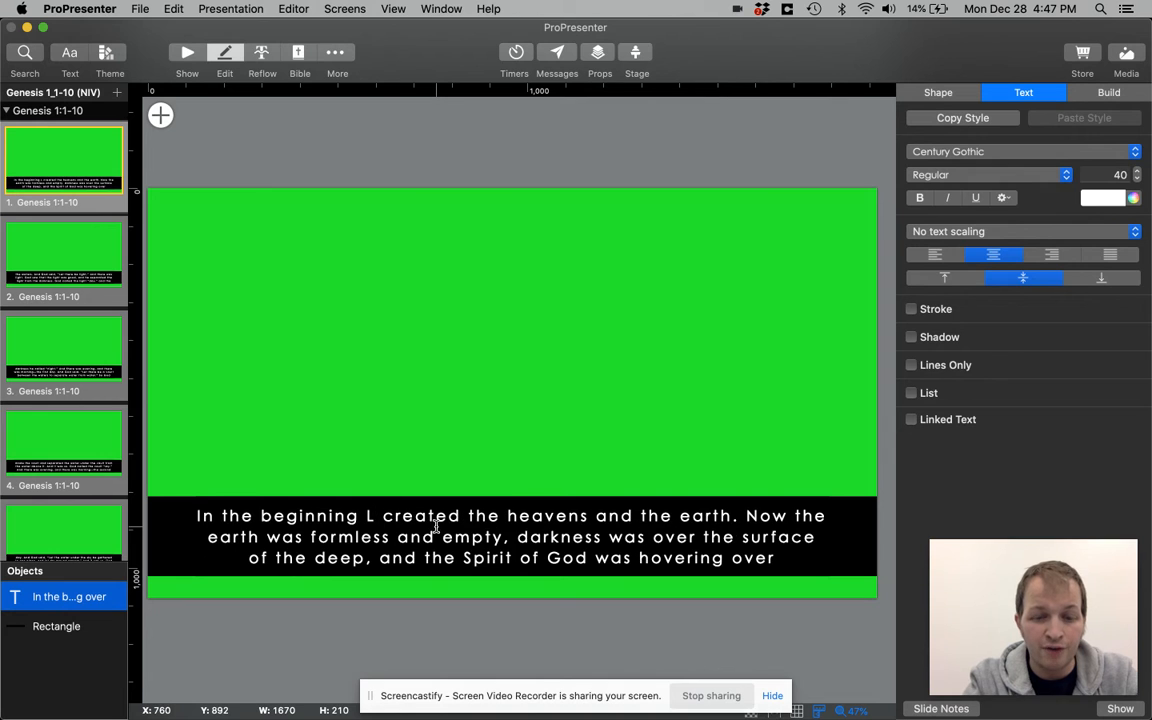
{"action": "type", "text": "ord"}
Underline the word "Lord" on the first slide and remove the underline again
{"action": "key", "text": "shift+Left"}
{"action": "key", "text": "shift+Left"}
{"action": "key", "text": "shift+Left"}
{"action": "key", "text": "shift+Left"}
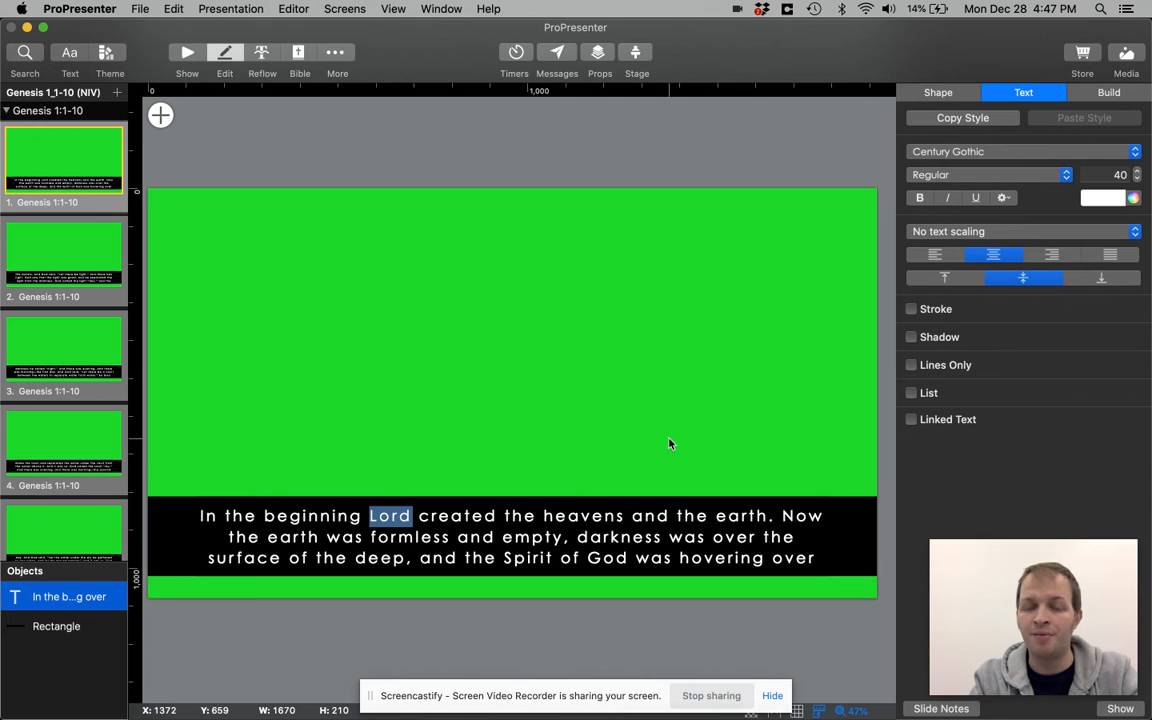
{"action": "left_click", "coordinate": [976, 198]}
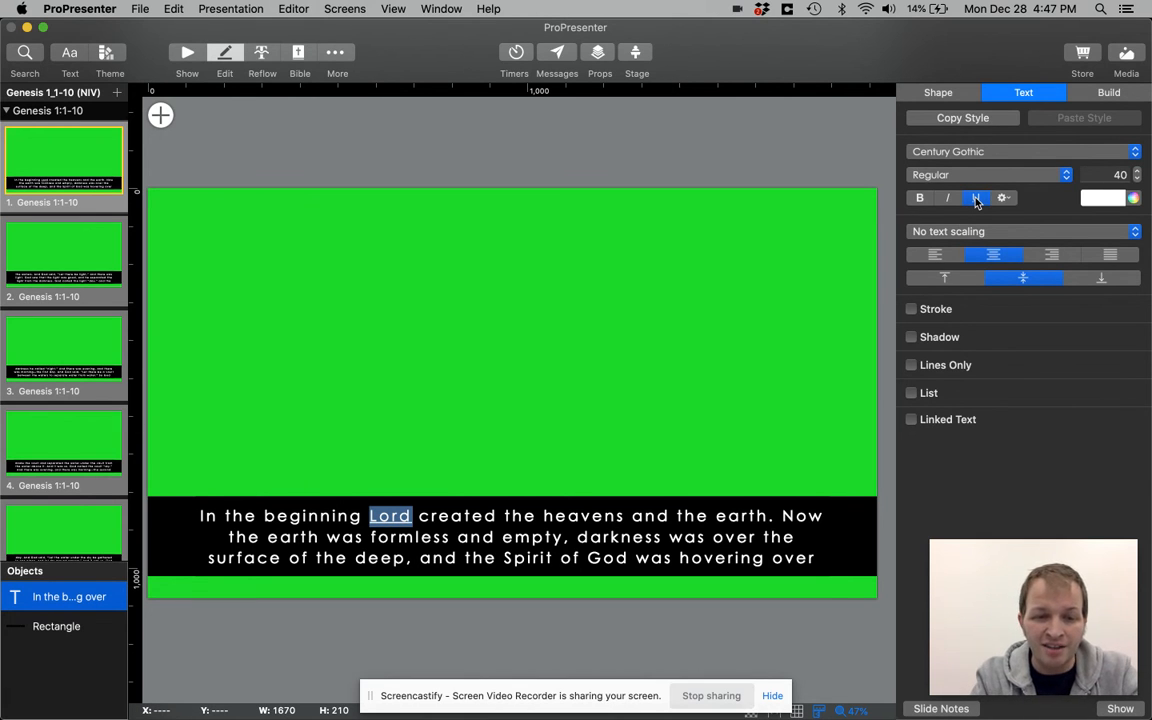
{"action": "left_click", "coordinate": [976, 198]}
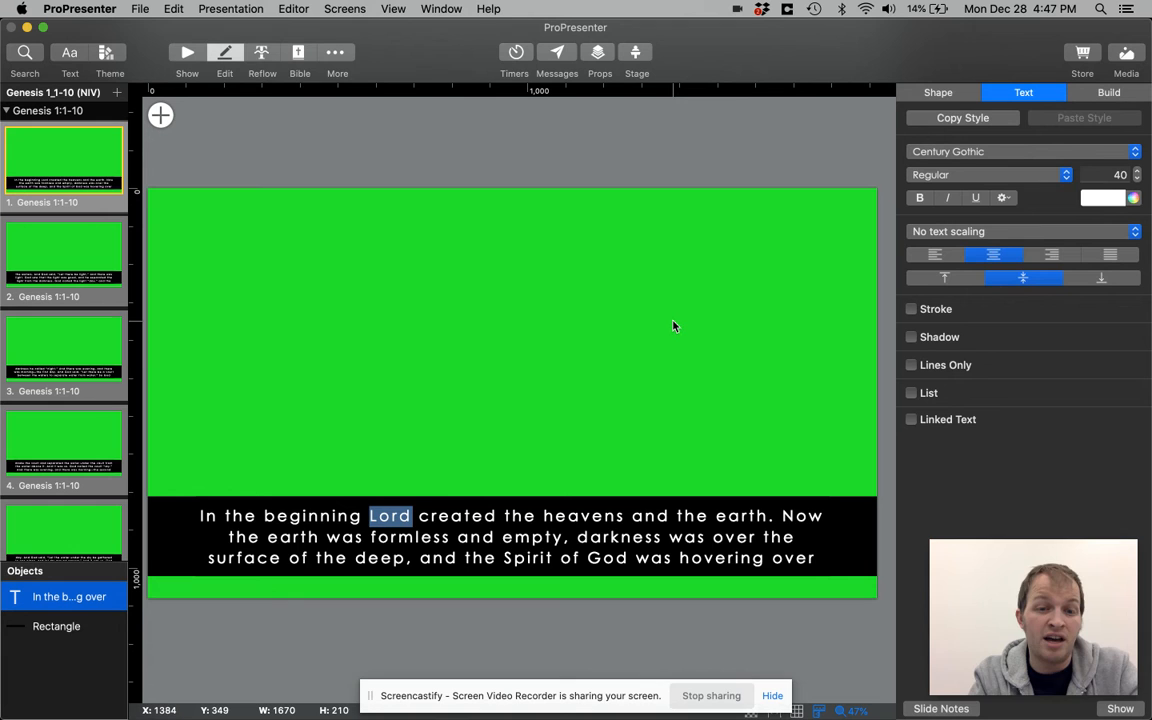
Change "Lord" back to "God" in the first slide's opening sentence
{"action": "key", "text": "BackSpace"}
{"action": "type", "text": "GO"}
{"action": "key", "text": "BackSpace"}
{"action": "type", "text": "od"}
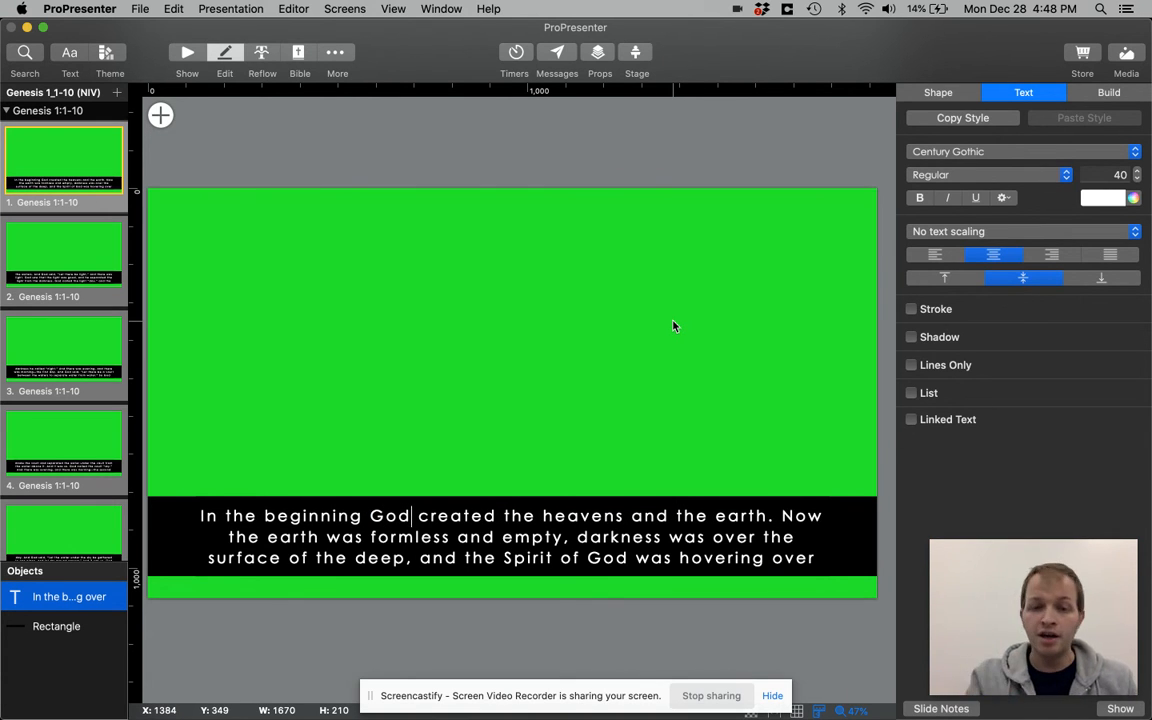
Make the Genesis 1:1-10 reference on slide 6 bold
{"action": "left_click", "coordinate": [58, 352]}
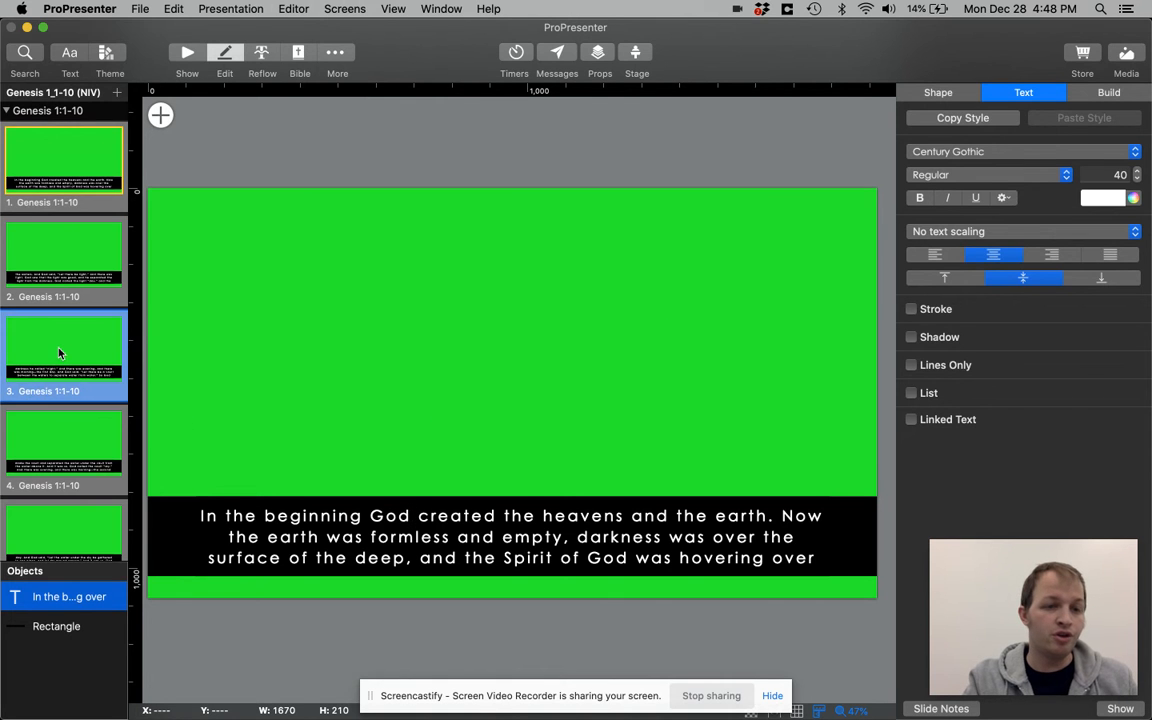
{"action": "scroll", "coordinate": [62, 420], "scroll_direction": "down", "scroll_amount": 2}
{"action": "left_click", "coordinate": [72, 512]}
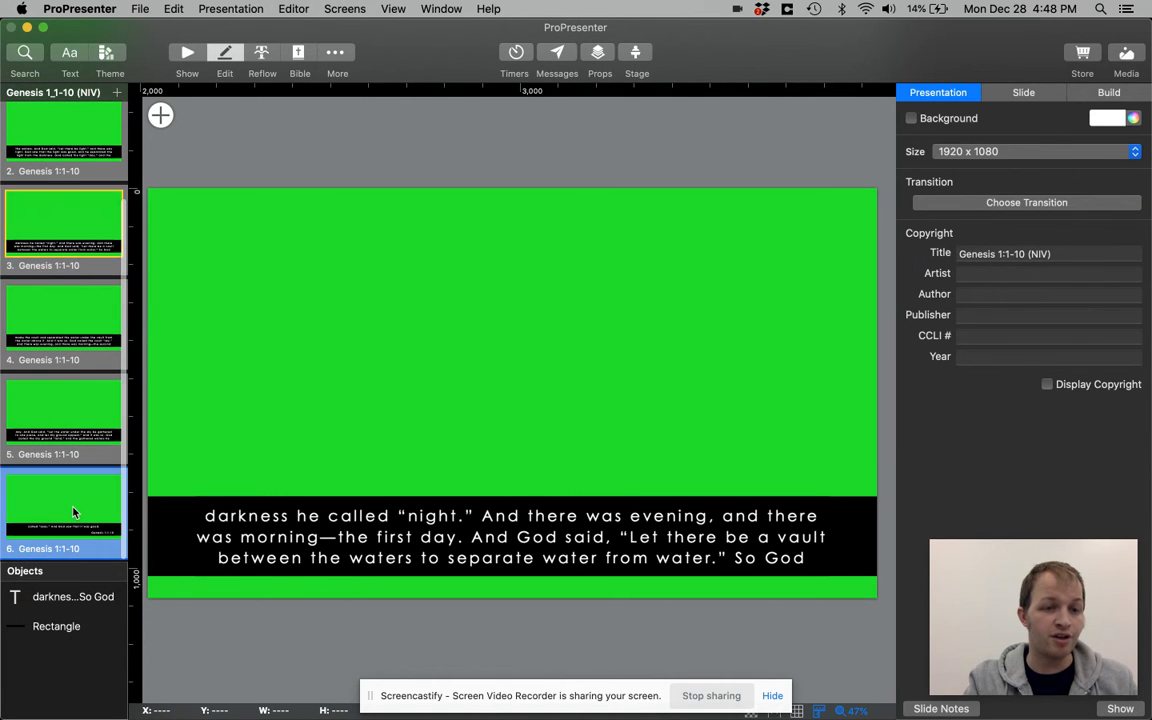
{"action": "double_click", "coordinate": [572, 527]}
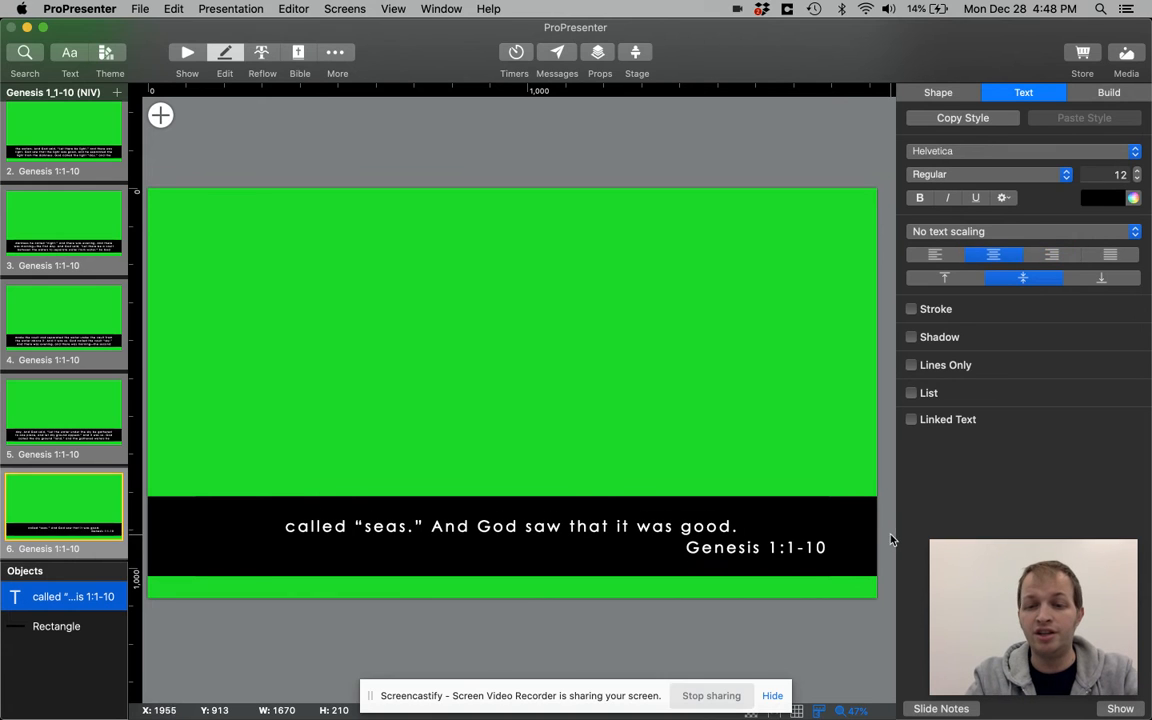
{"action": "left_click_drag", "start_coordinate": [872, 548], "coordinate": [691, 548]}
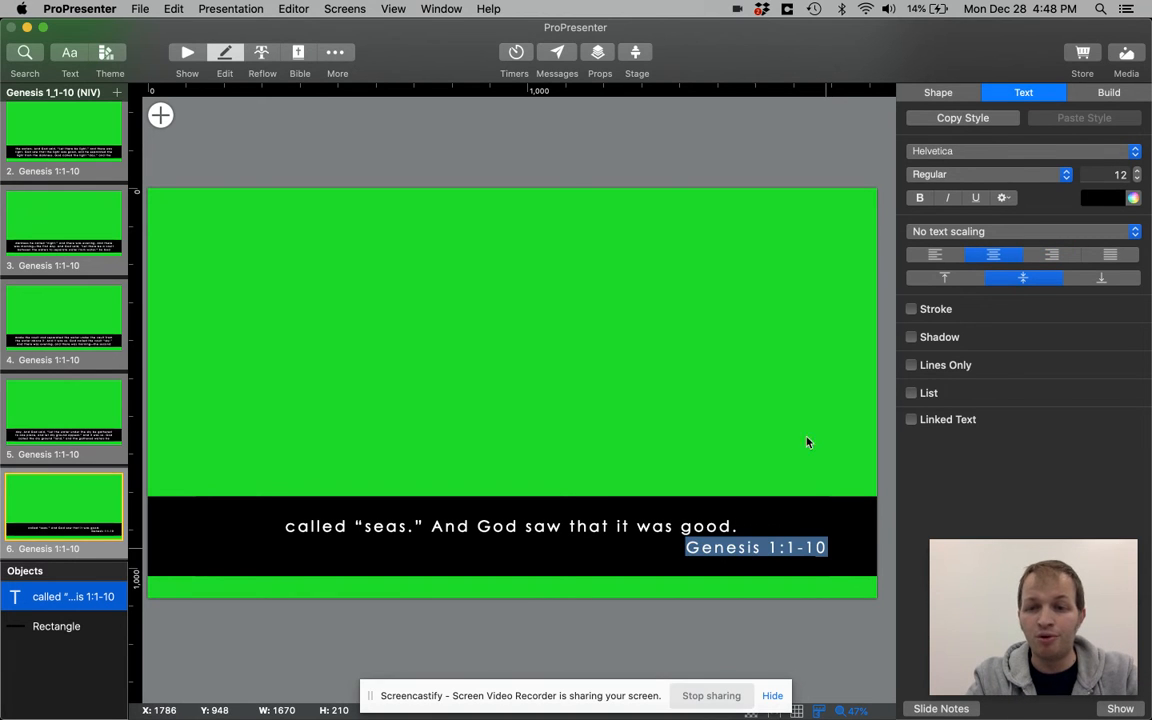
{"action": "left_click", "coordinate": [921, 198]}
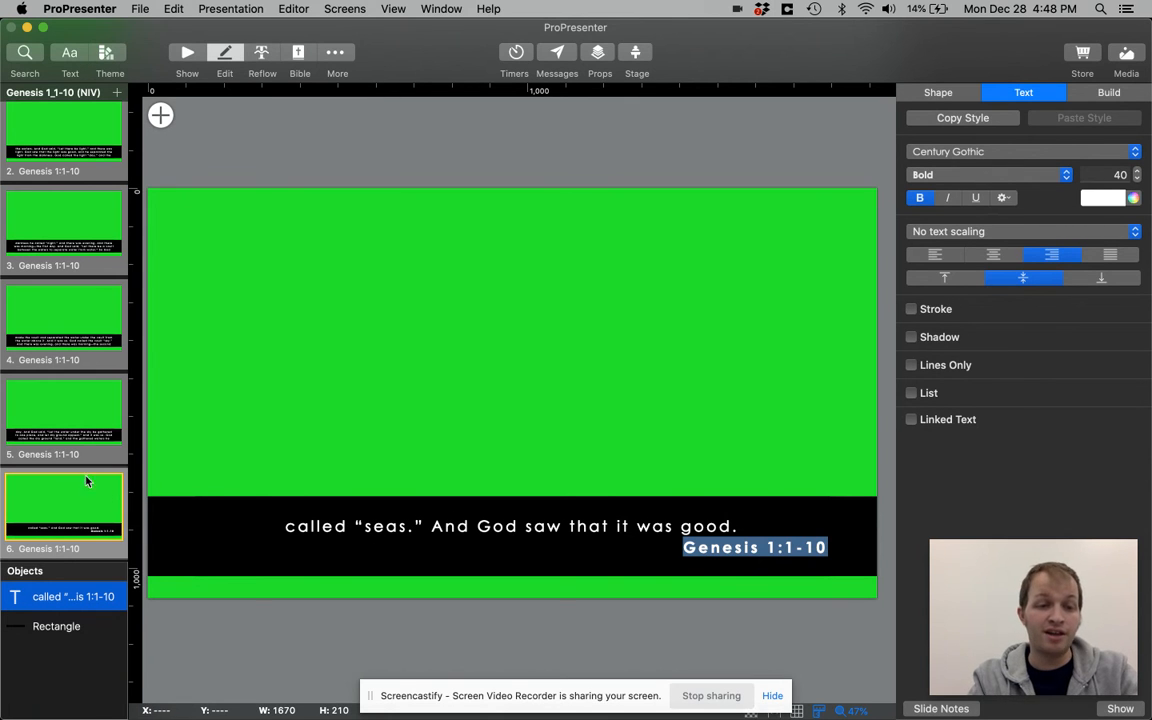
Remove the words "and the gathered waters he" from the end of the text on slide 5
{"action": "left_click", "coordinate": [76, 404]}
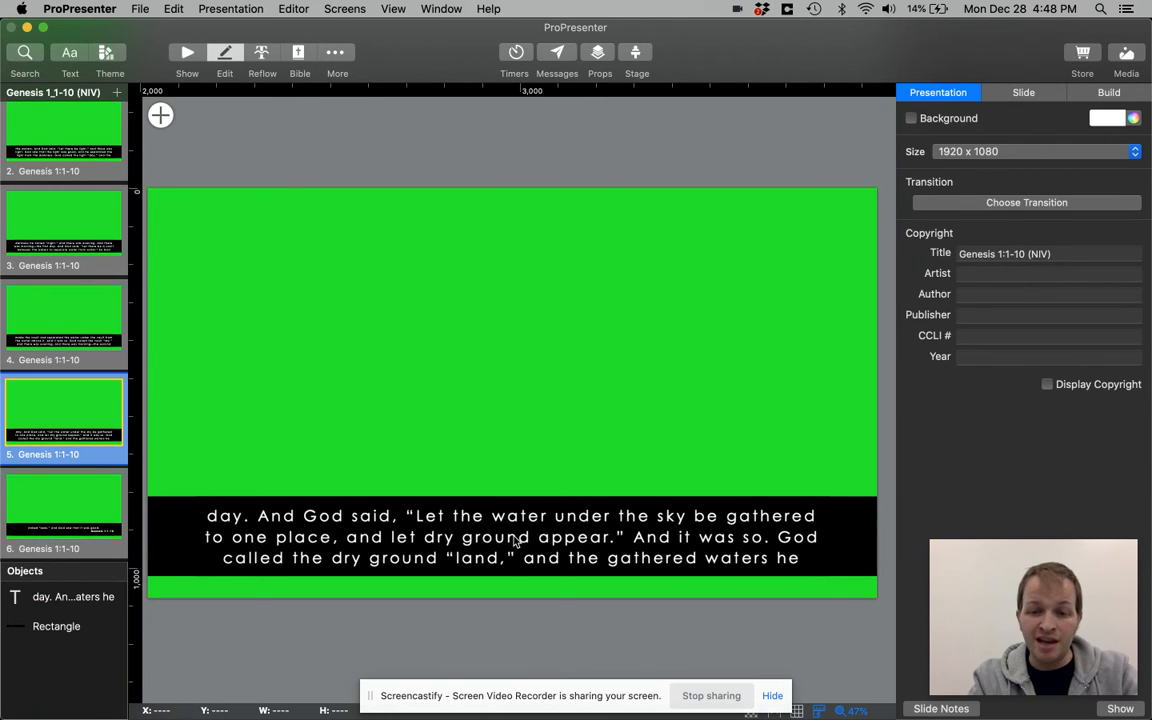
{"action": "left_click", "coordinate": [516, 541]}
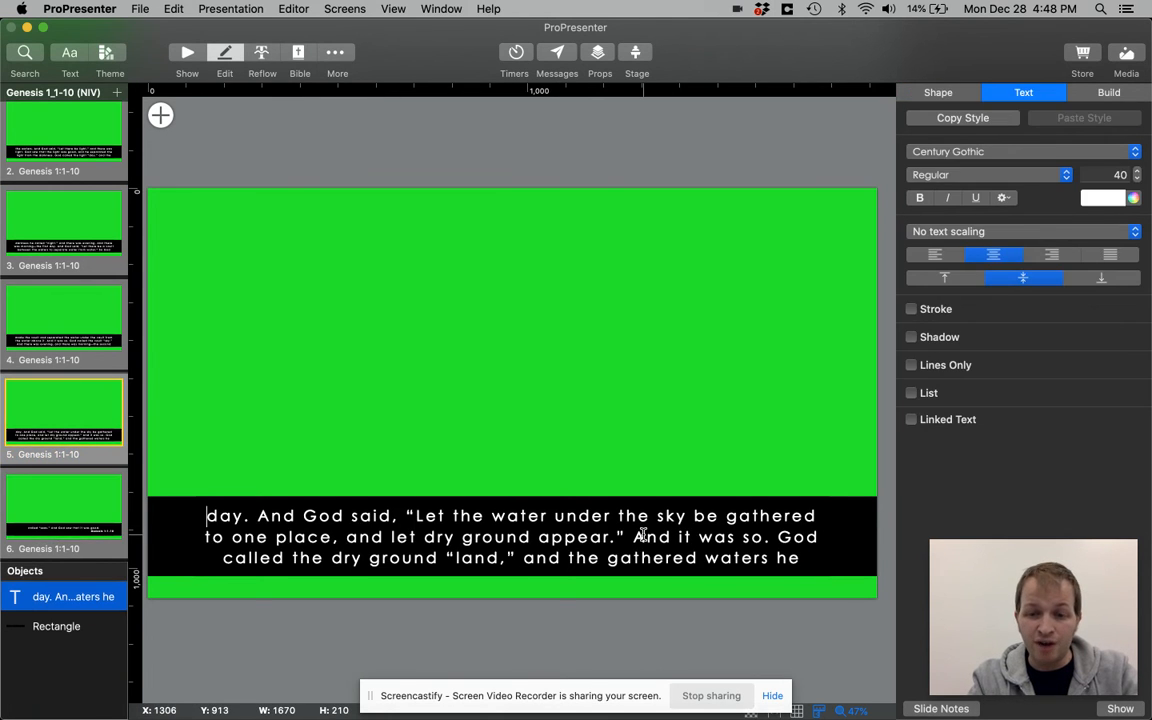
{"action": "left_click", "coordinate": [44, 341]}
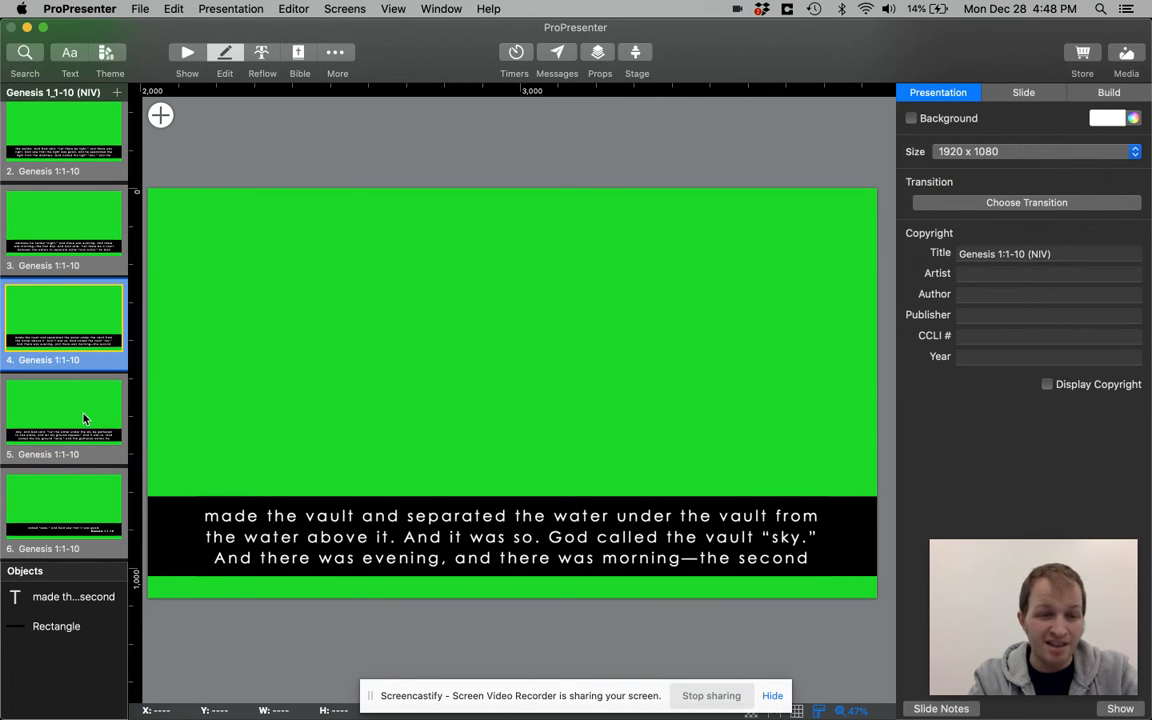
{"action": "left_click", "coordinate": [84, 418]}
{"action": "left_click", "coordinate": [437, 549]}
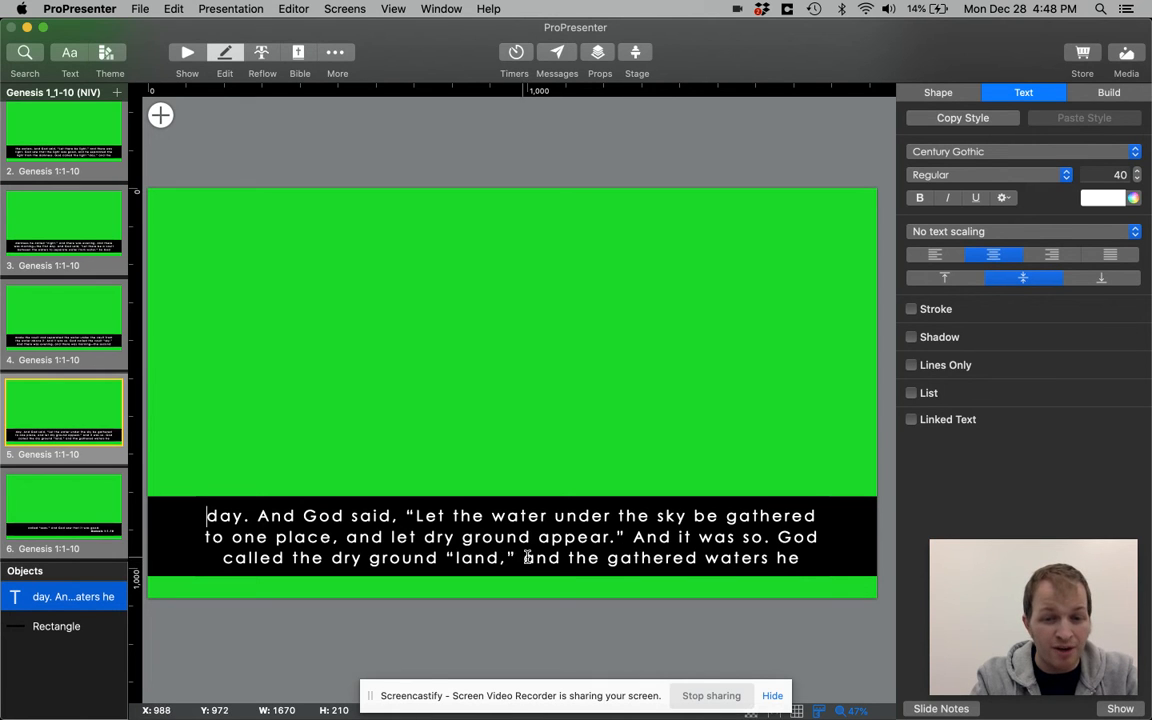
{"action": "left_click_drag", "start_coordinate": [526, 557], "coordinate": [811, 560]}
{"action": "key", "text": "super+c"}
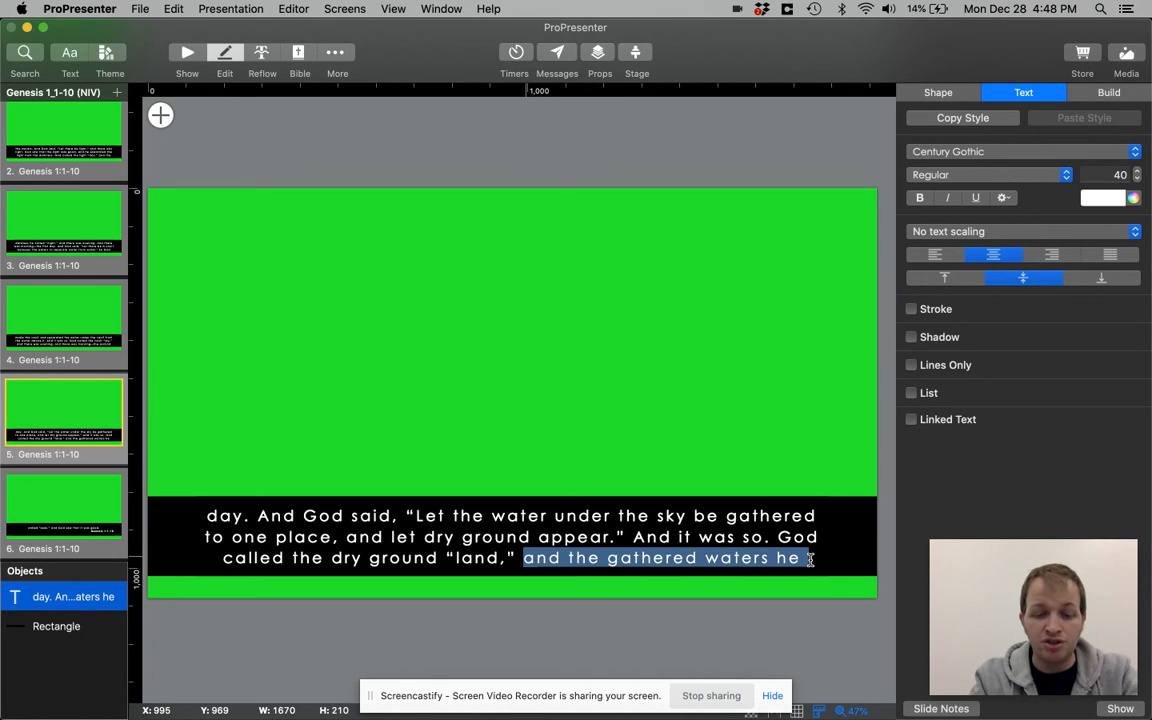
{"action": "key", "text": "BackSpace"}
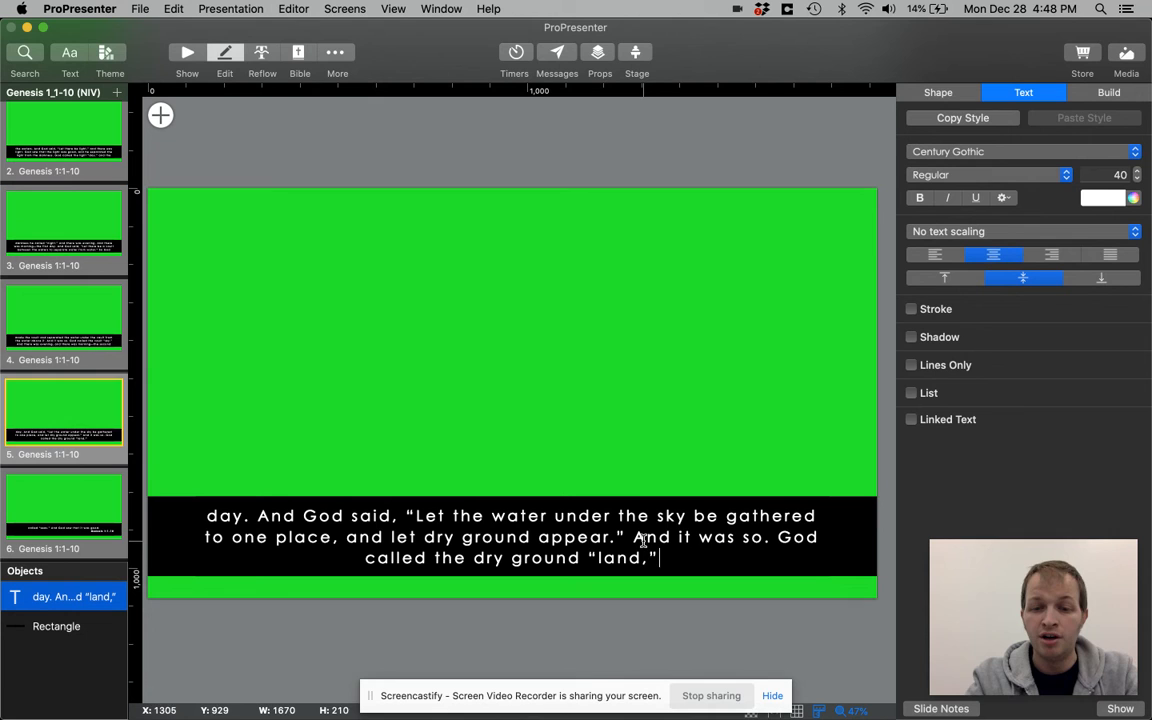
Insert the words "and the gathered waters he" at the start of the text on slide 6
{"action": "left_click", "coordinate": [56, 503]}
{"action": "double_click", "coordinate": [300, 528]}
{"action": "key", "text": "super+v"}
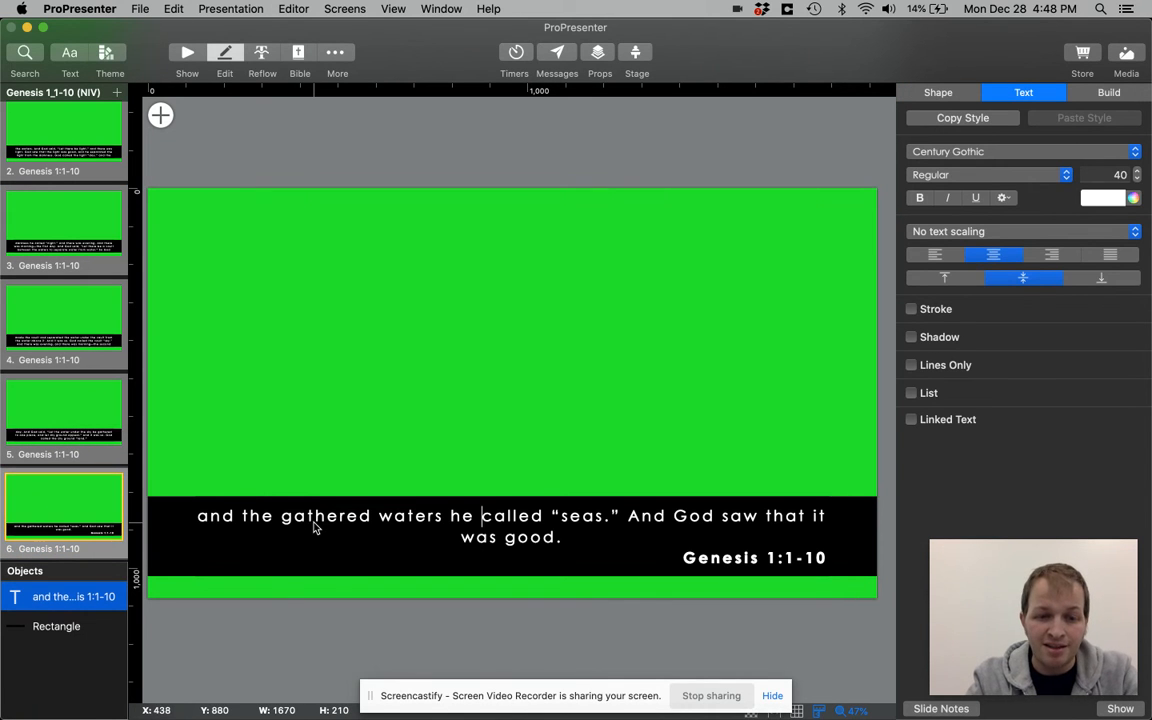
Break the line before "And God saw that it was good." on slide 6 and finish editing the text
{"action": "left_click", "coordinate": [672, 516]}
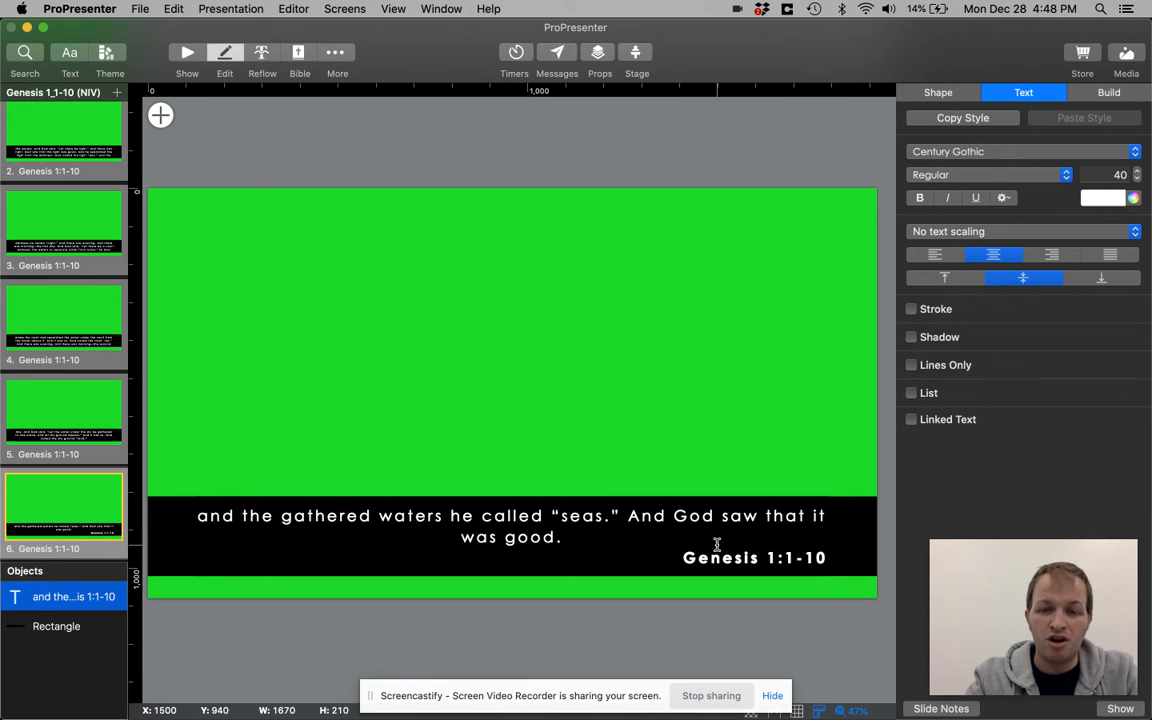
{"action": "left_click", "coordinate": [630, 515]}
{"action": "key", "text": "Return"}
{"action": "left_click", "coordinate": [505, 175]}
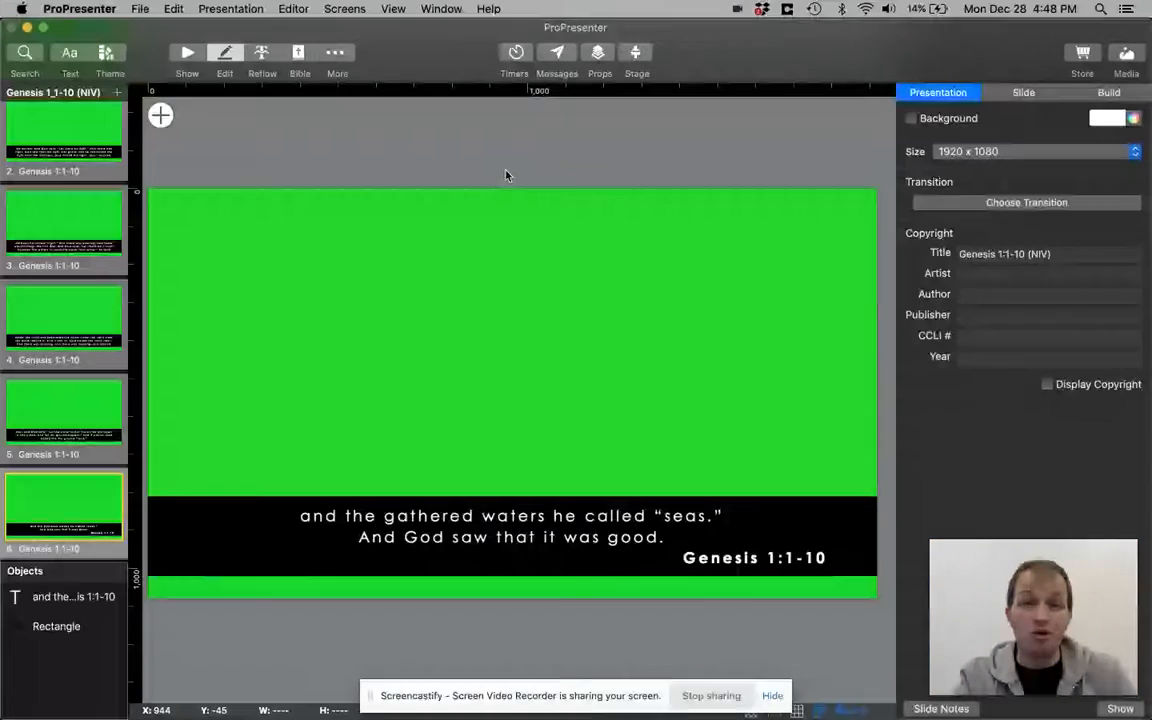
Return to the show view and browse the playlist items from Echo down to Genesis 1_1-10 (NIV)
{"action": "left_click", "coordinate": [184, 58]}
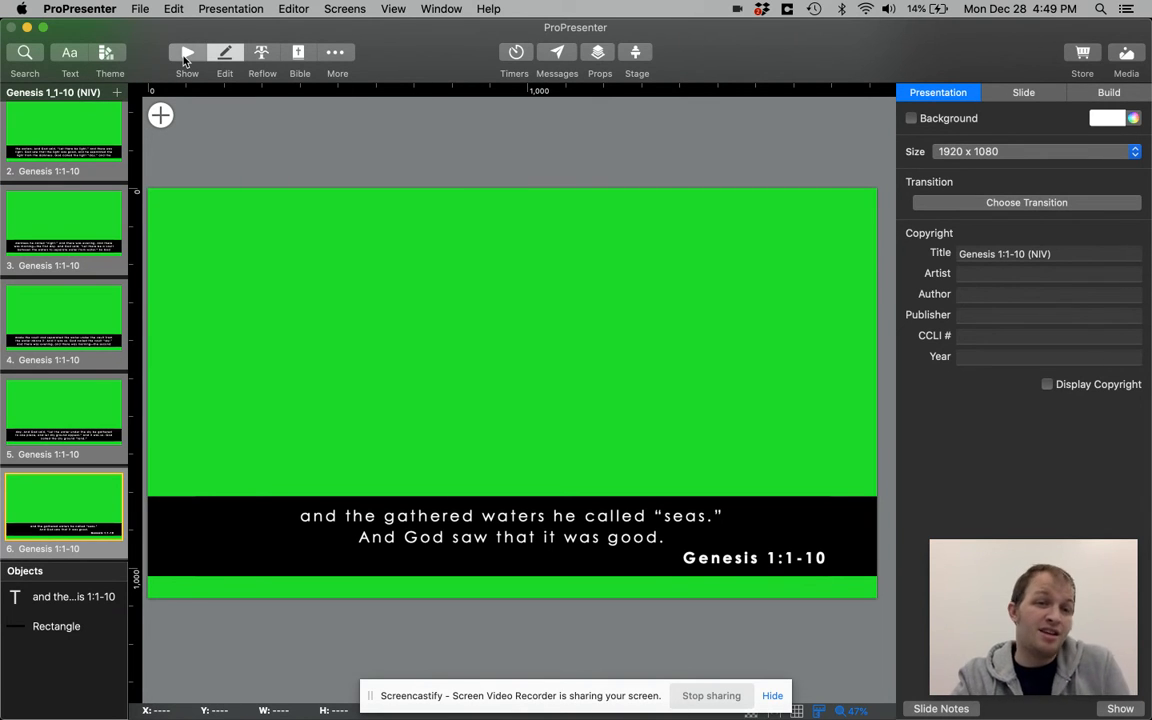
{"action": "left_click", "coordinate": [48, 296]}
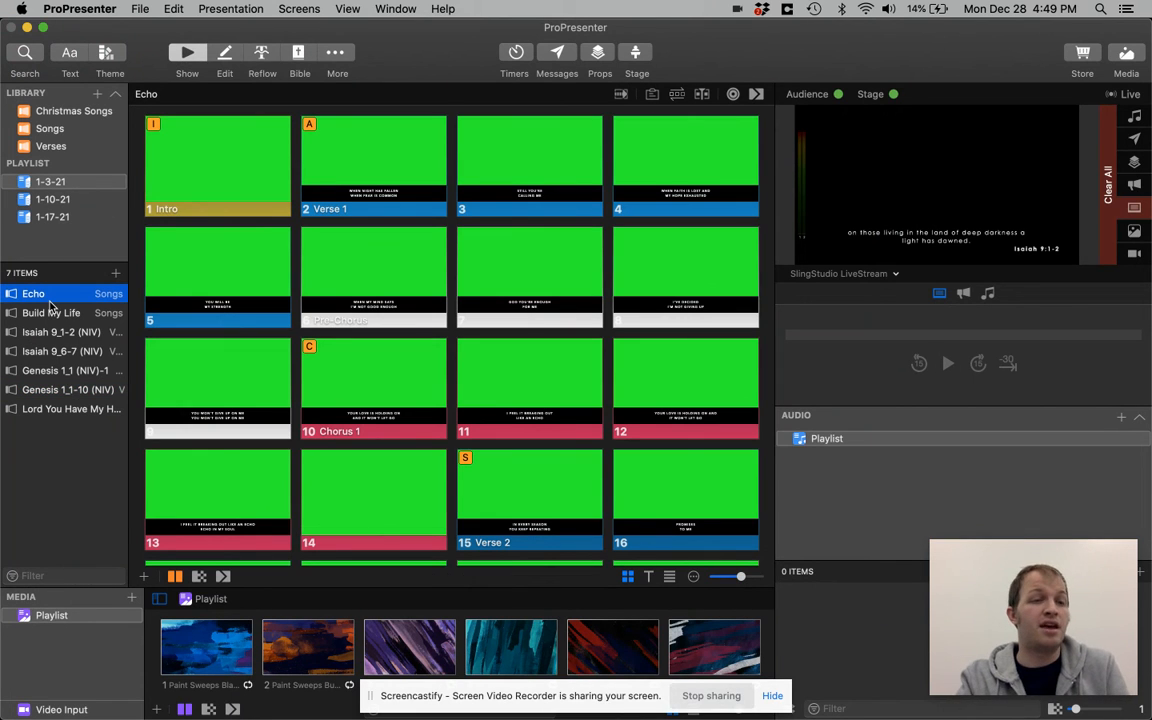
{"action": "key", "text": "Down"}
{"action": "key", "text": "Down"}
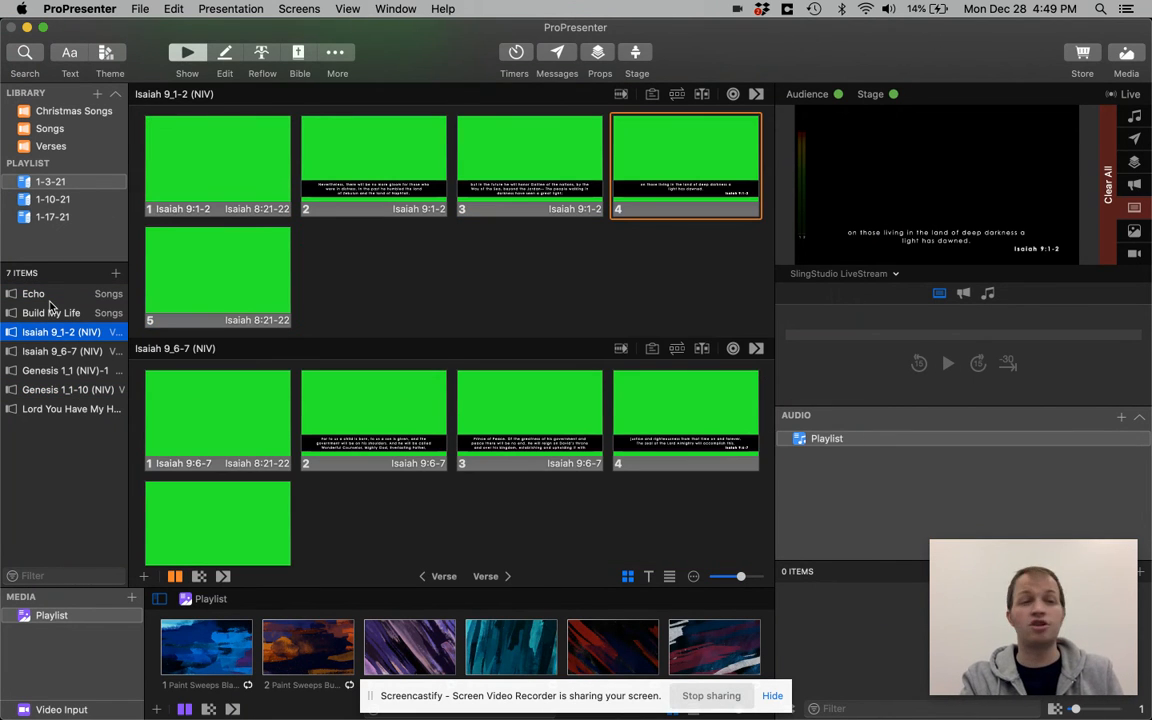
{"action": "left_click", "coordinate": [48, 302]}
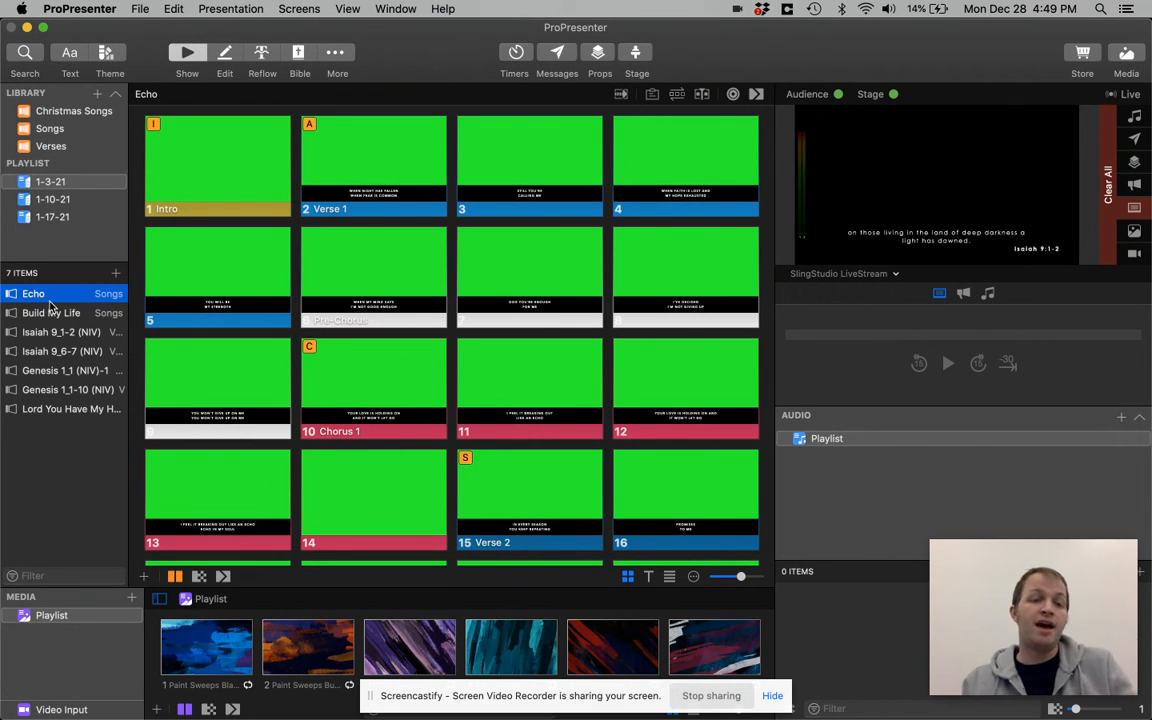
{"action": "key", "text": "Down"}
{"action": "key", "text": "Down"}
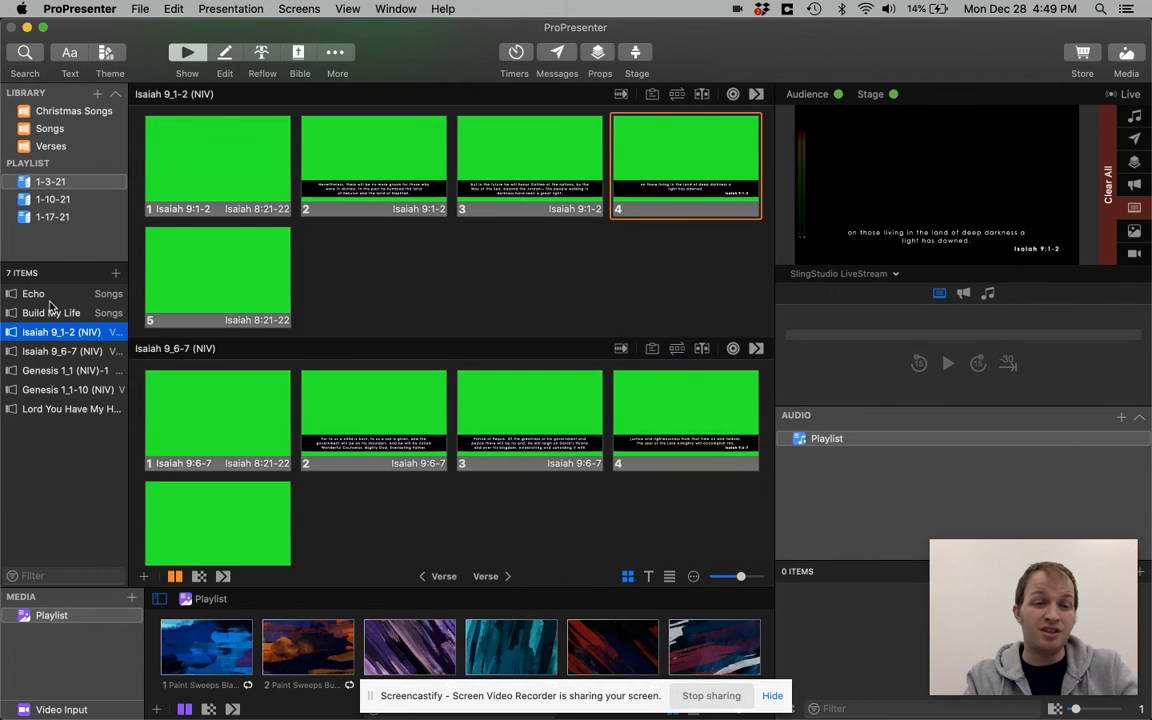
{"action": "key", "text": "Down"}
{"action": "key", "text": "Down"}
{"action": "key", "text": "Down"}
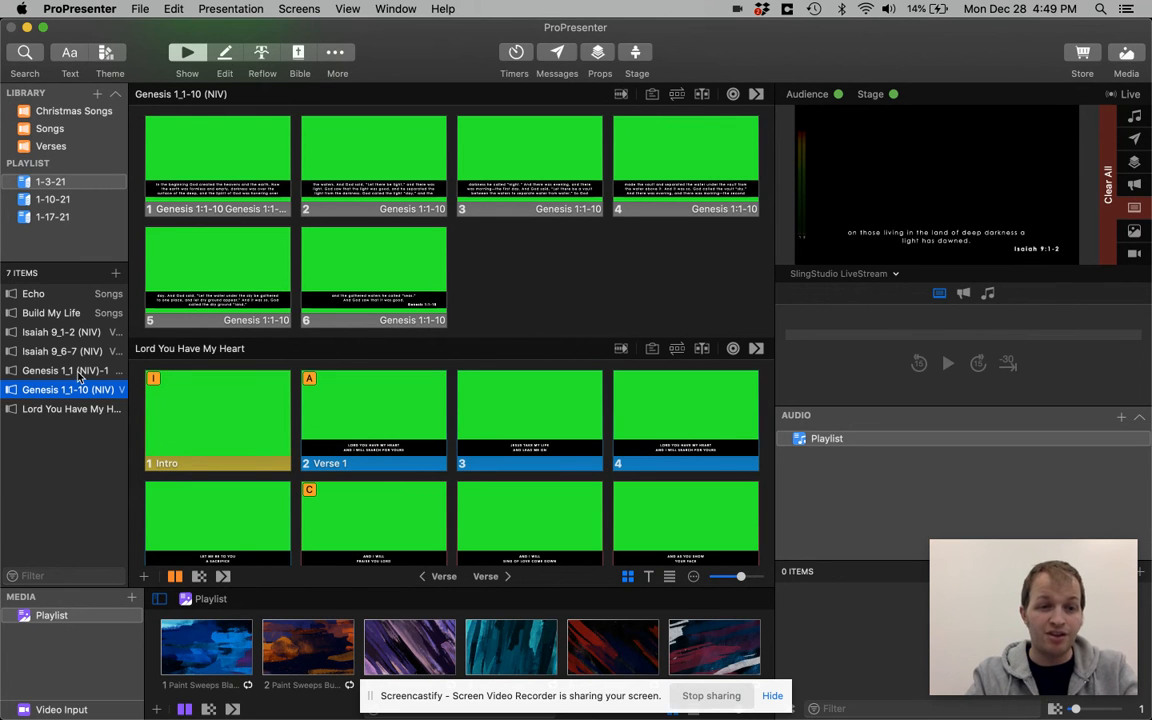
Open Genesis 1_1-10 (NIV) in the editor and duplicate its last slide, slide 6
{"action": "left_click", "coordinate": [238, 58]}
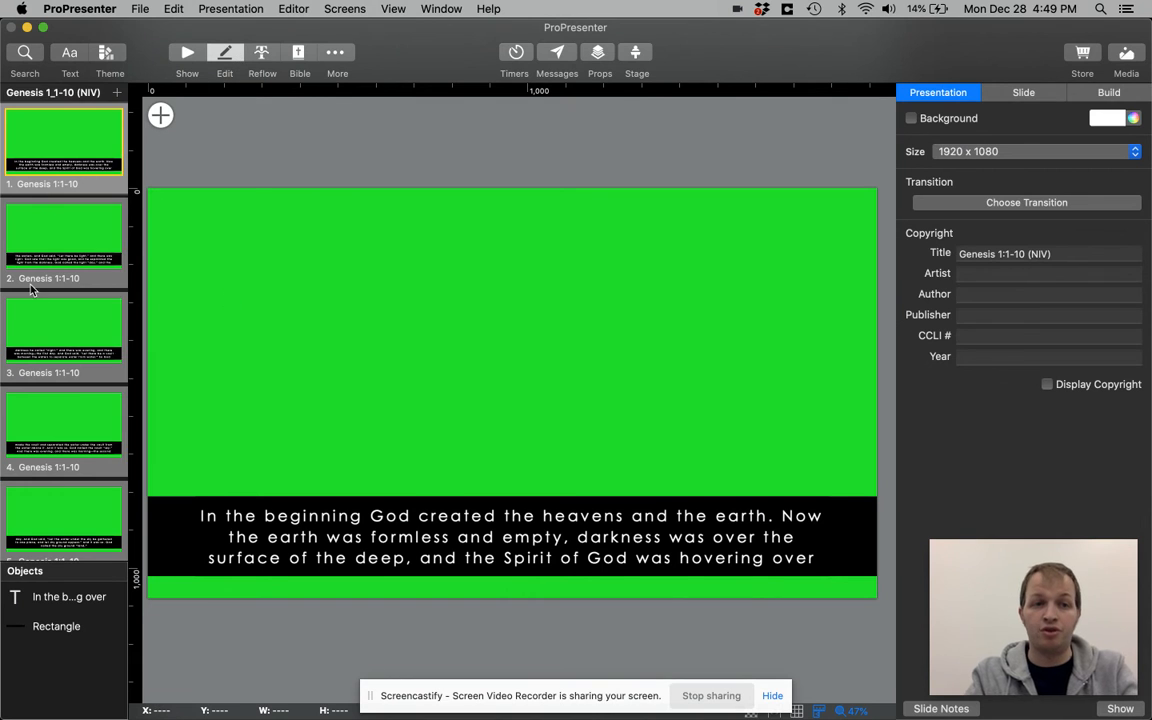
{"action": "scroll", "coordinate": [31, 290], "scroll_direction": "down", "scroll_amount": 3}
{"action": "left_click", "coordinate": [64, 447]}
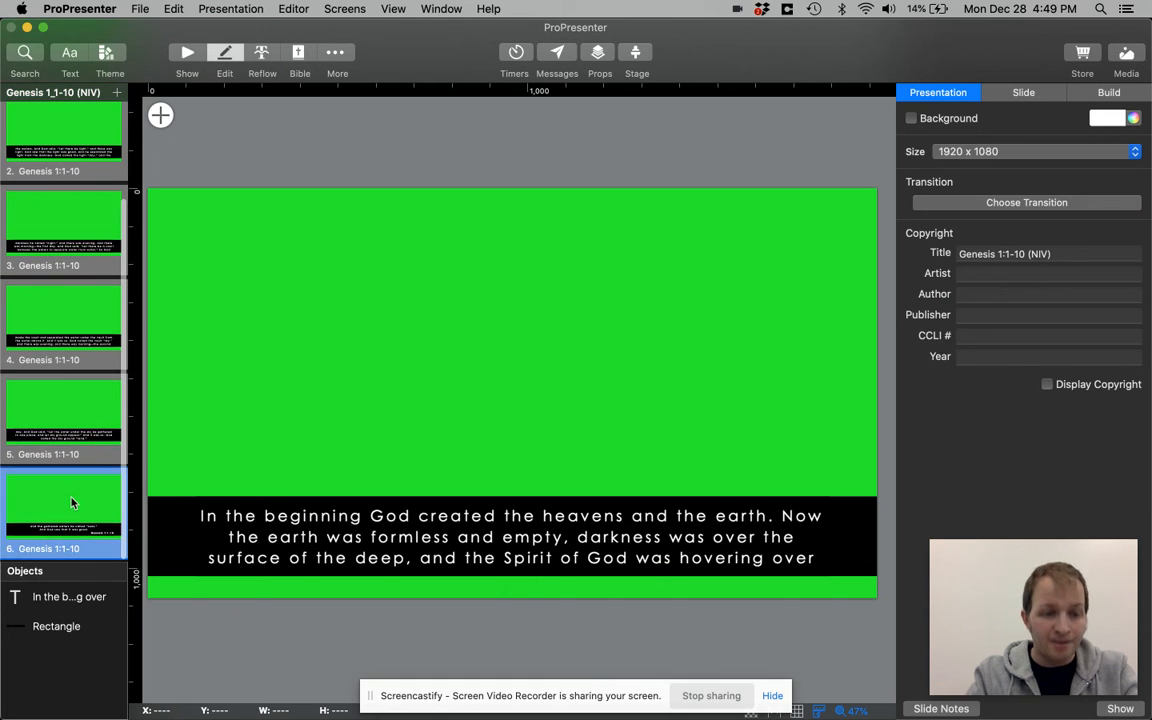
{"action": "right_click", "coordinate": [72, 500]}
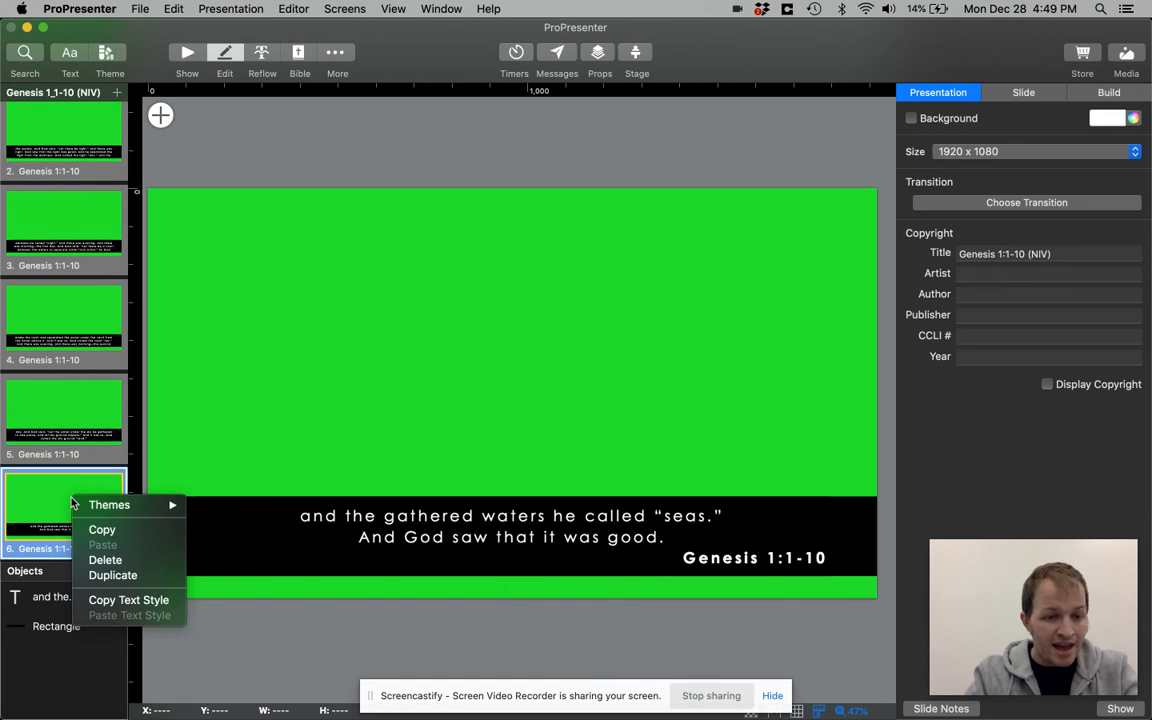
{"action": "left_click", "coordinate": [136, 577]}
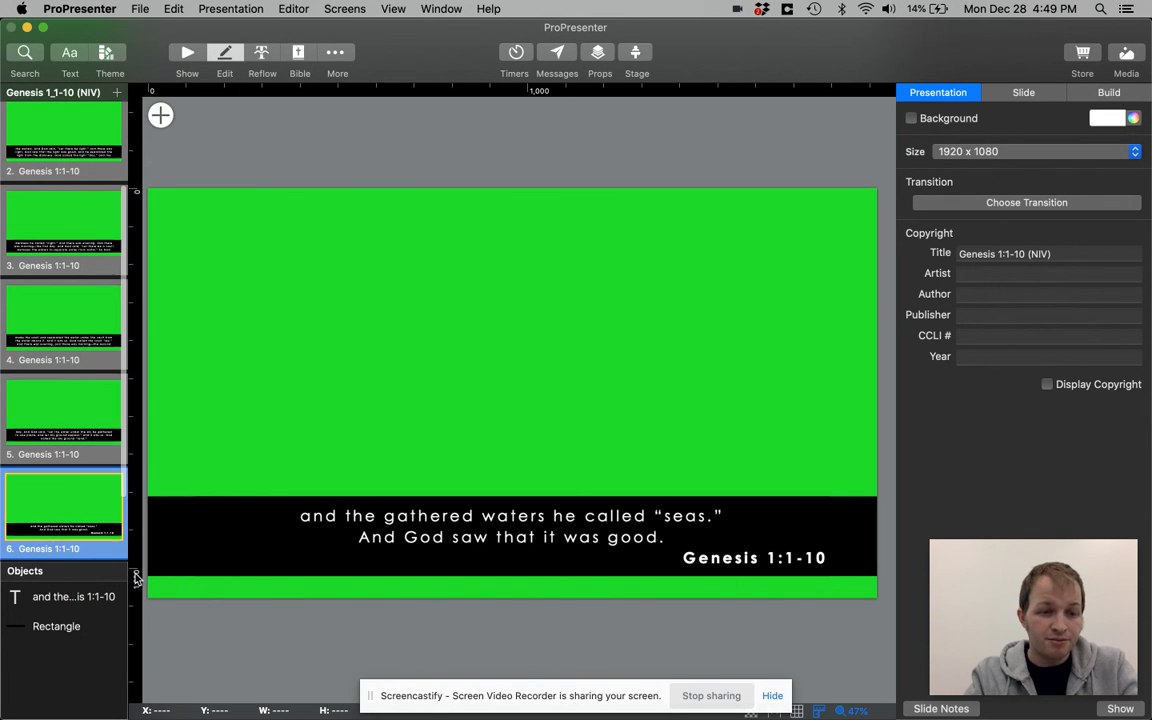
{"action": "left_click", "coordinate": [75, 436]}
{"action": "left_click", "coordinate": [64, 499]}
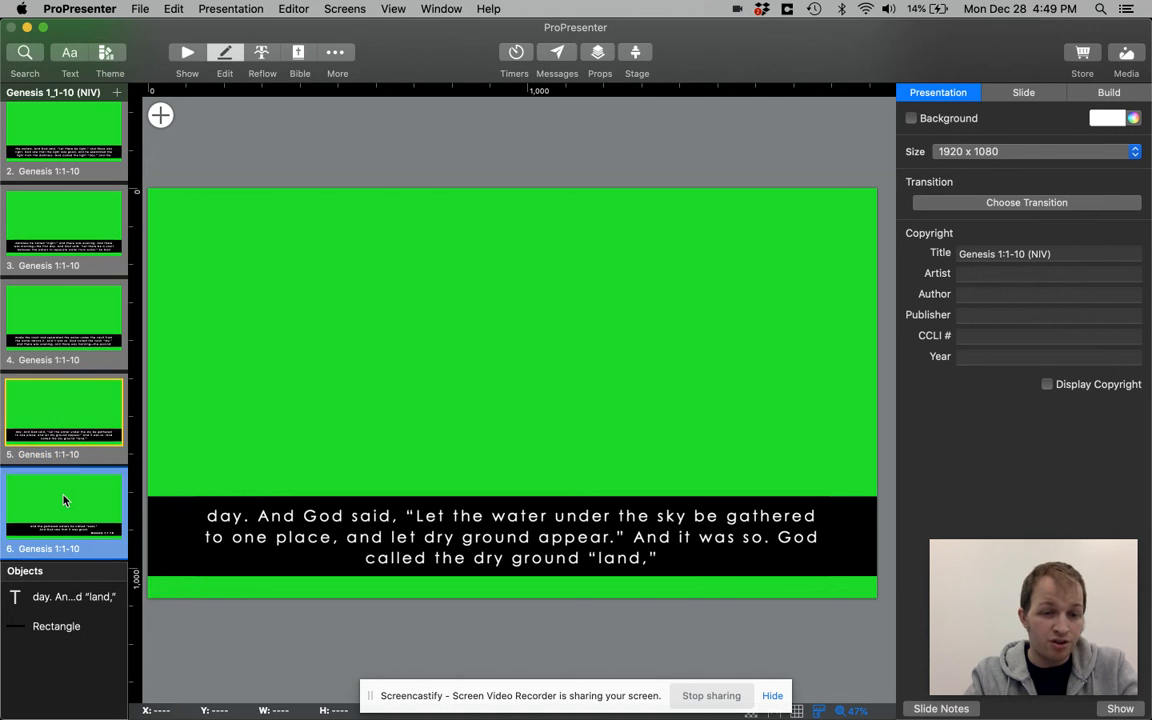
{"action": "scroll", "coordinate": [70, 415], "scroll_direction": "down", "scroll_amount": 3}
{"action": "left_click", "coordinate": [70, 502]}
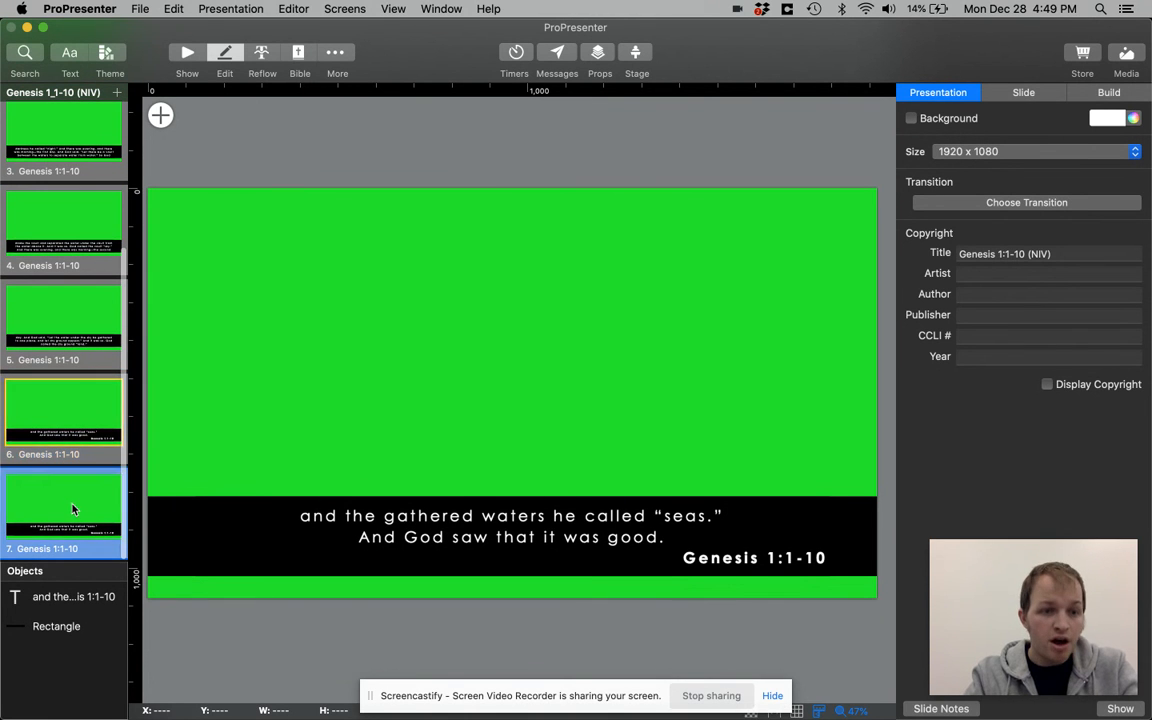
Delete the text box and the black rectangle from the duplicate slide 7 to leave it blank
{"action": "left_click", "coordinate": [72, 425]}
{"action": "left_click", "coordinate": [77, 489]}
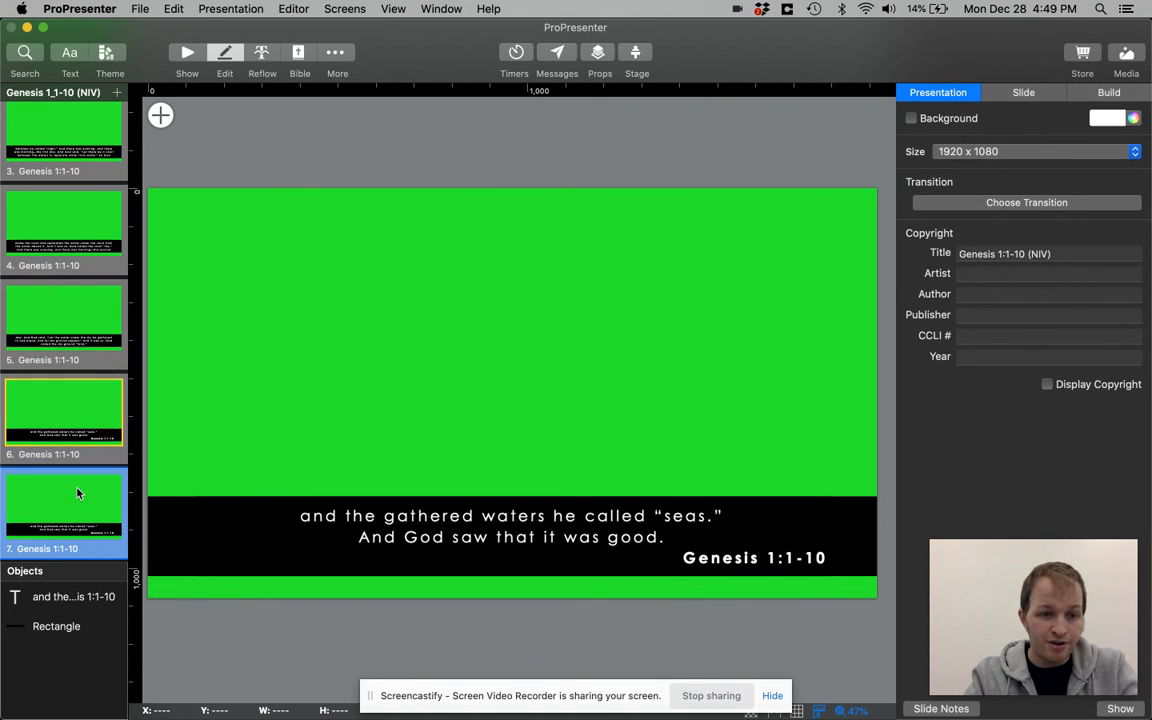
{"action": "left_click", "coordinate": [410, 527]}
{"action": "key", "text": "Delete"}
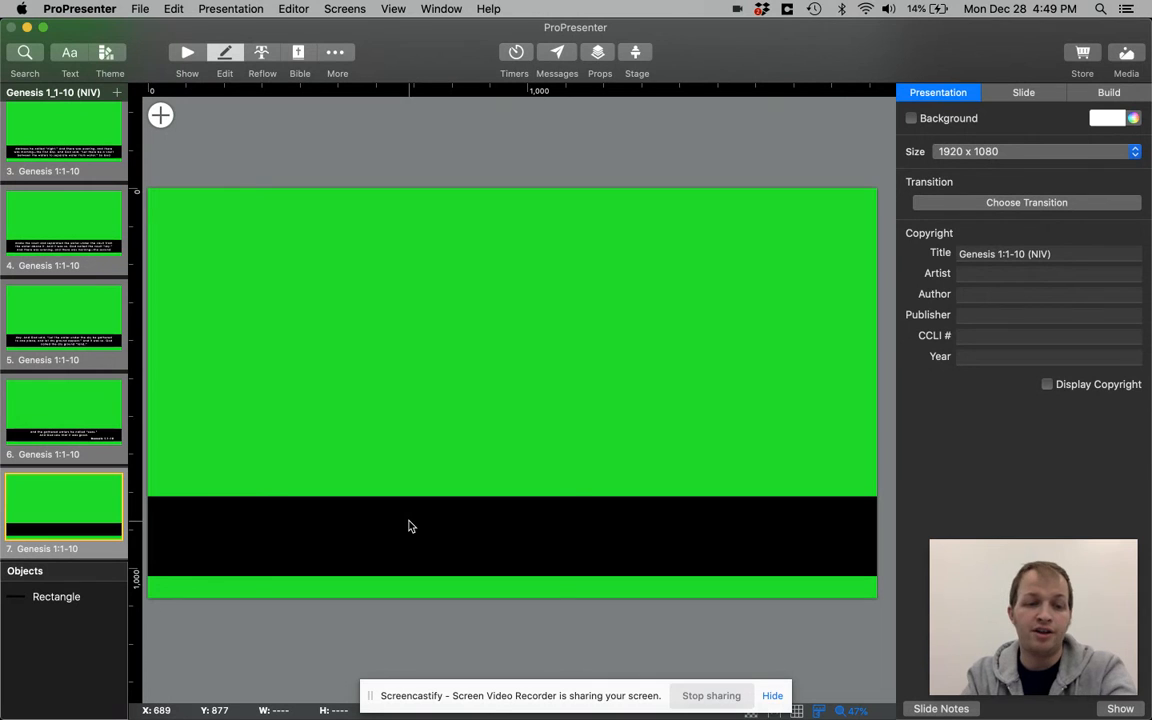
{"action": "left_click", "coordinate": [484, 529]}
{"action": "key", "text": "Delete"}
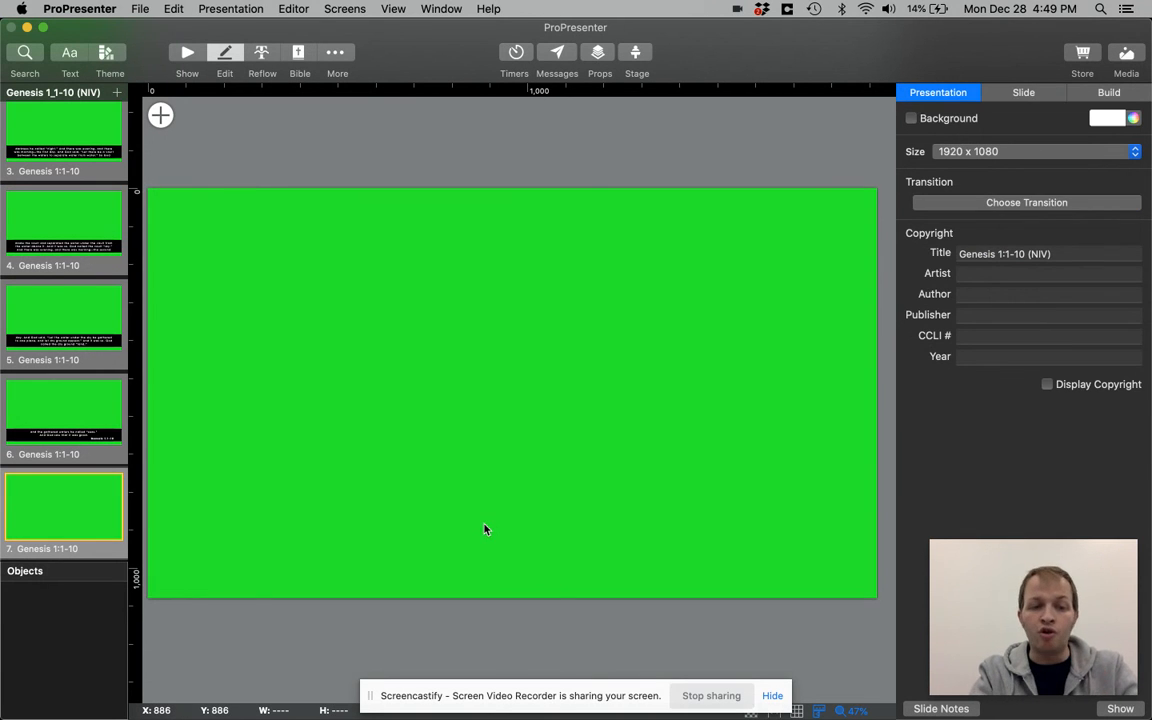
Copy the blank slide 7, paste it near the start, and place the copy before the first verse slide
{"action": "right_click", "coordinate": [82, 504]}
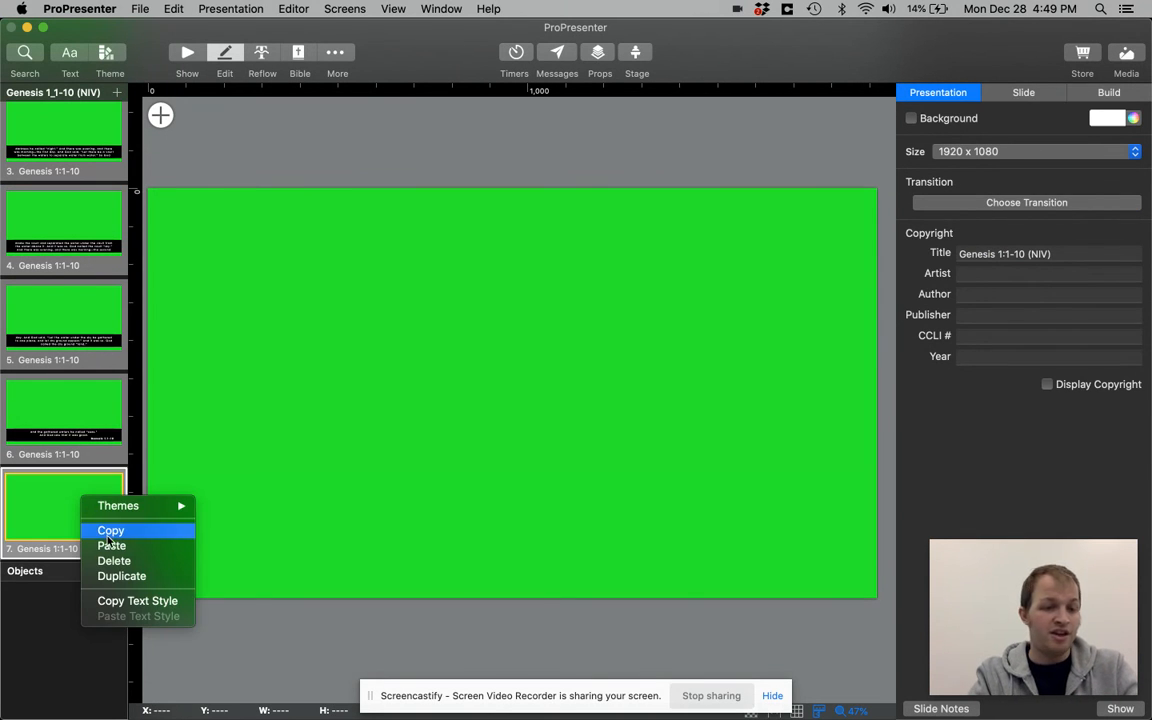
{"action": "left_click", "coordinate": [108, 533]}
{"action": "scroll", "coordinate": [78, 399], "scroll_direction": "up", "scroll_amount": 5}
{"action": "right_click", "coordinate": [66, 154]}
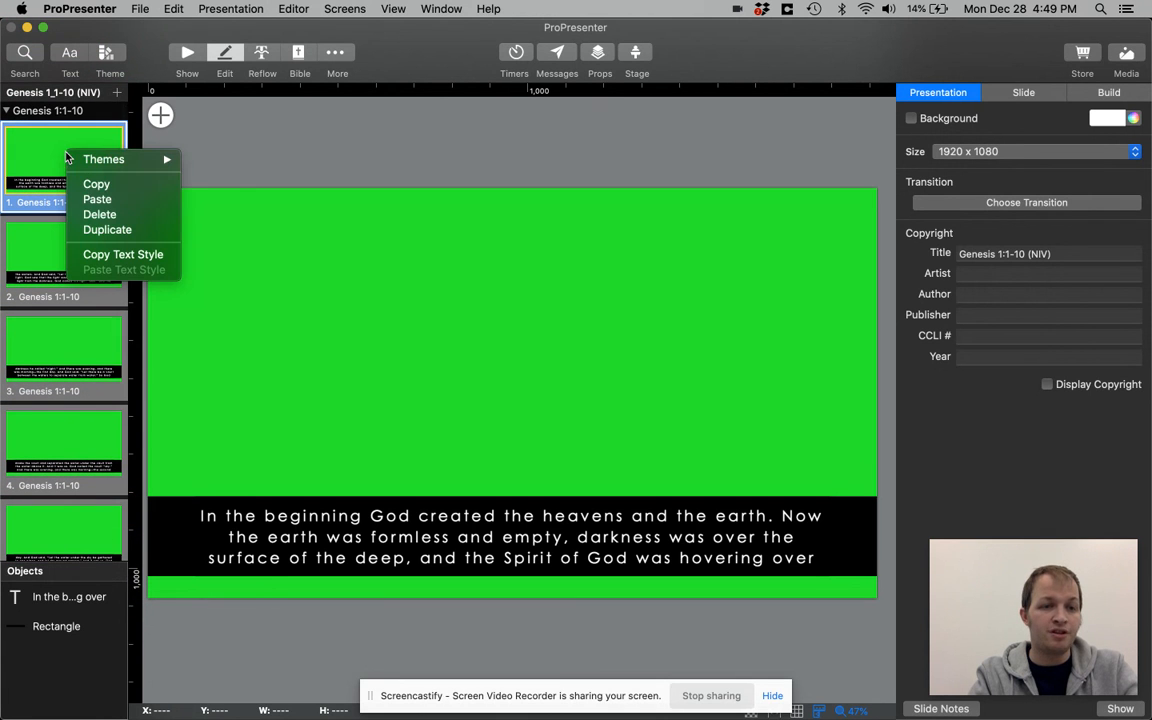
{"action": "left_click", "coordinate": [97, 199]}
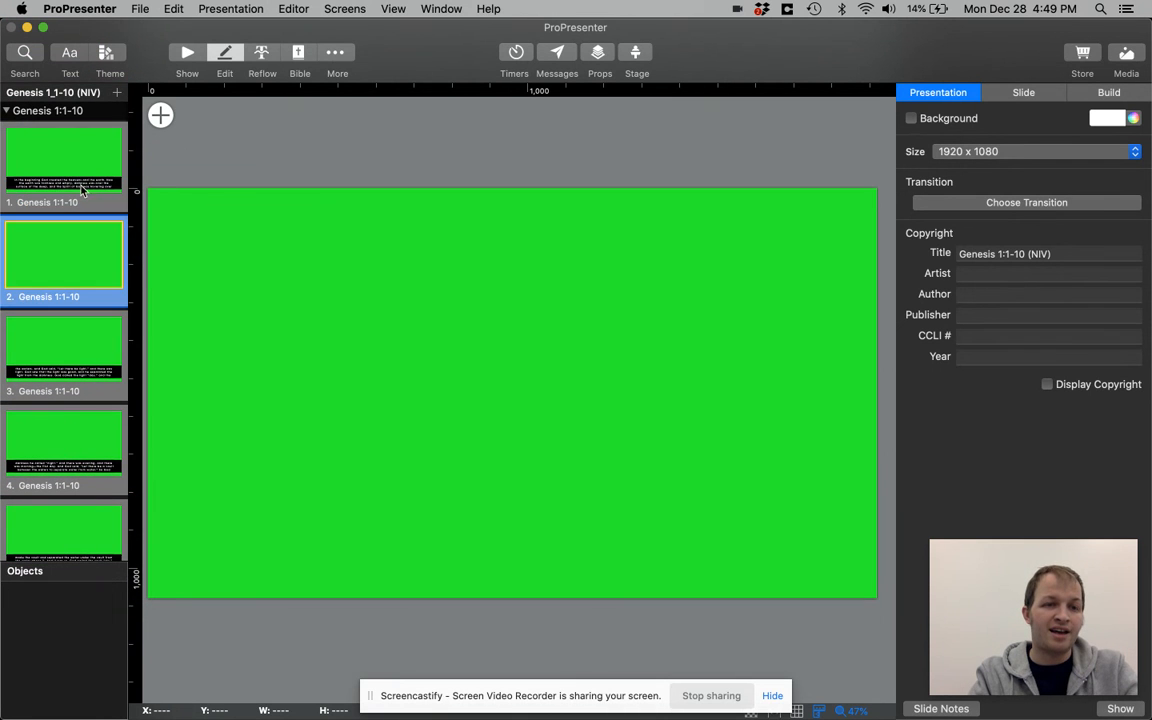
{"action": "left_click_drag", "start_coordinate": [57, 220], "coordinate": [67, 140]}
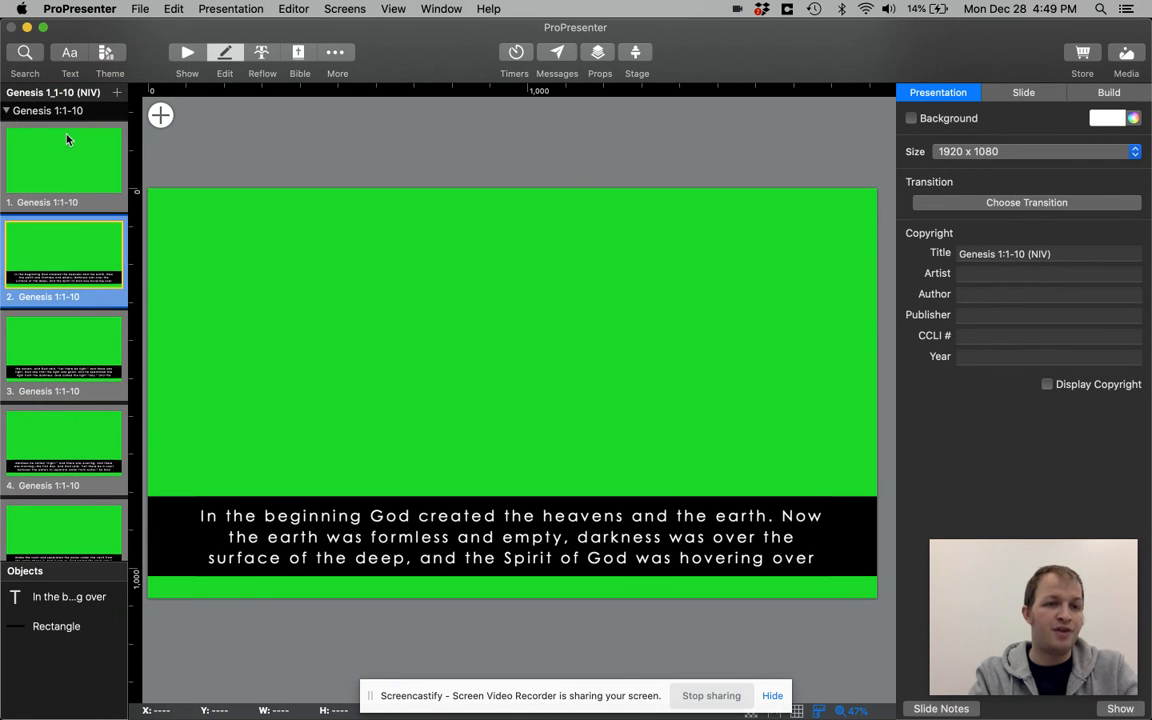
{"action": "left_click", "coordinate": [62, 158]}
{"action": "key", "text": "Down"}
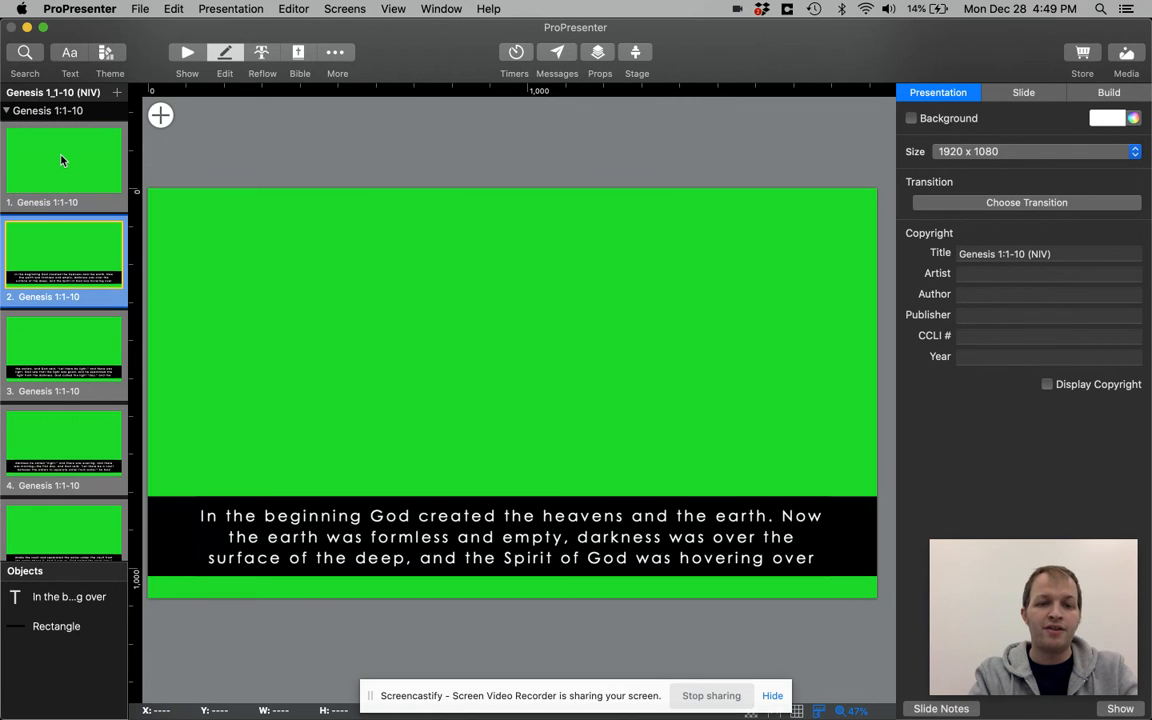
Check the closing slides of Genesis 1_1-10 (NIV) and present its blank first slide from the show view
{"action": "scroll", "coordinate": [75, 268], "scroll_direction": "down", "scroll_amount": 5}
{"action": "left_click", "coordinate": [83, 386]}
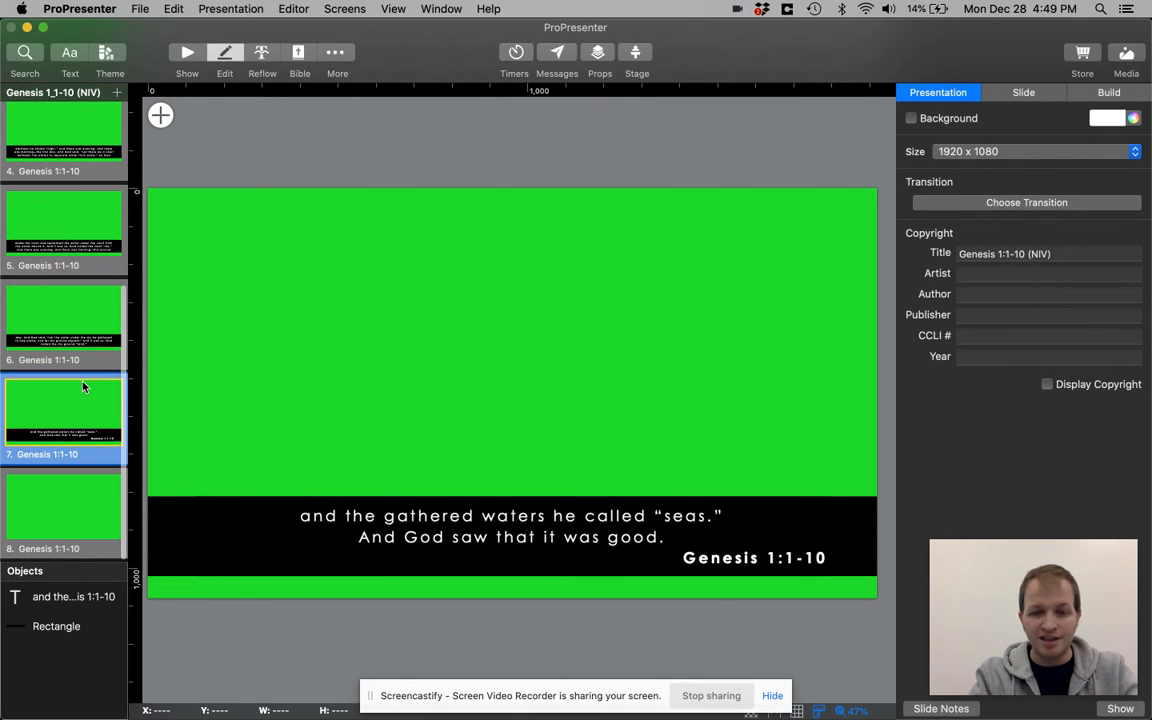
{"action": "key", "text": "Down"}
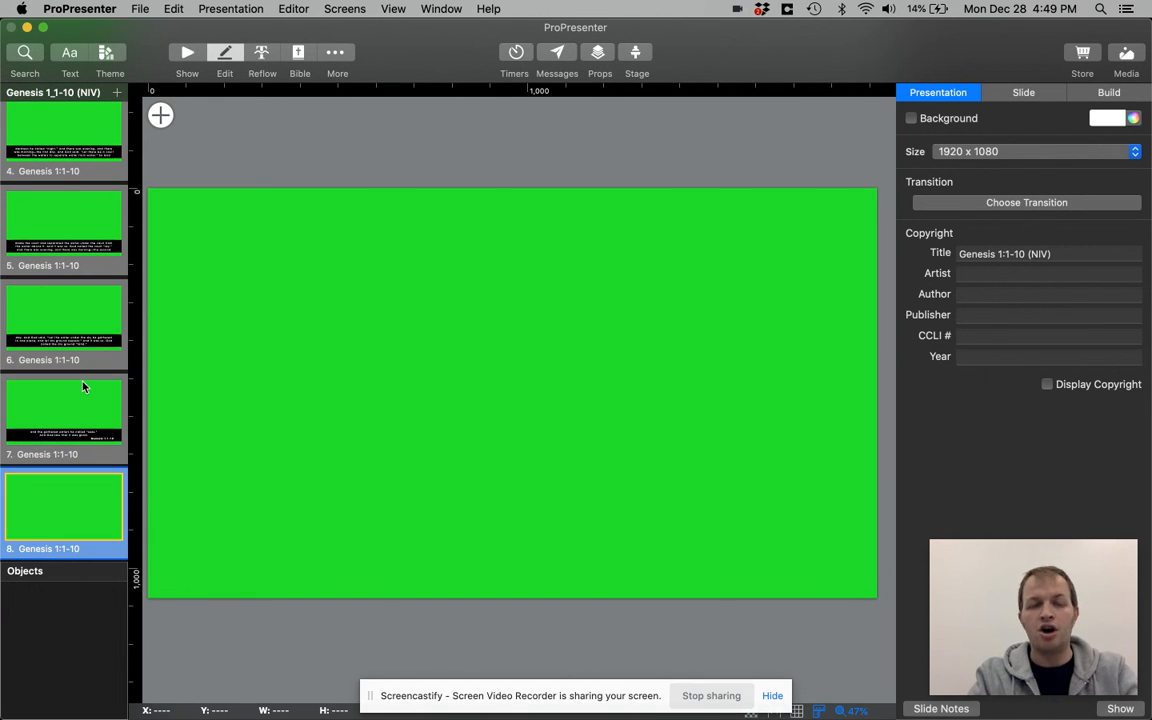
{"action": "left_click", "coordinate": [189, 49]}
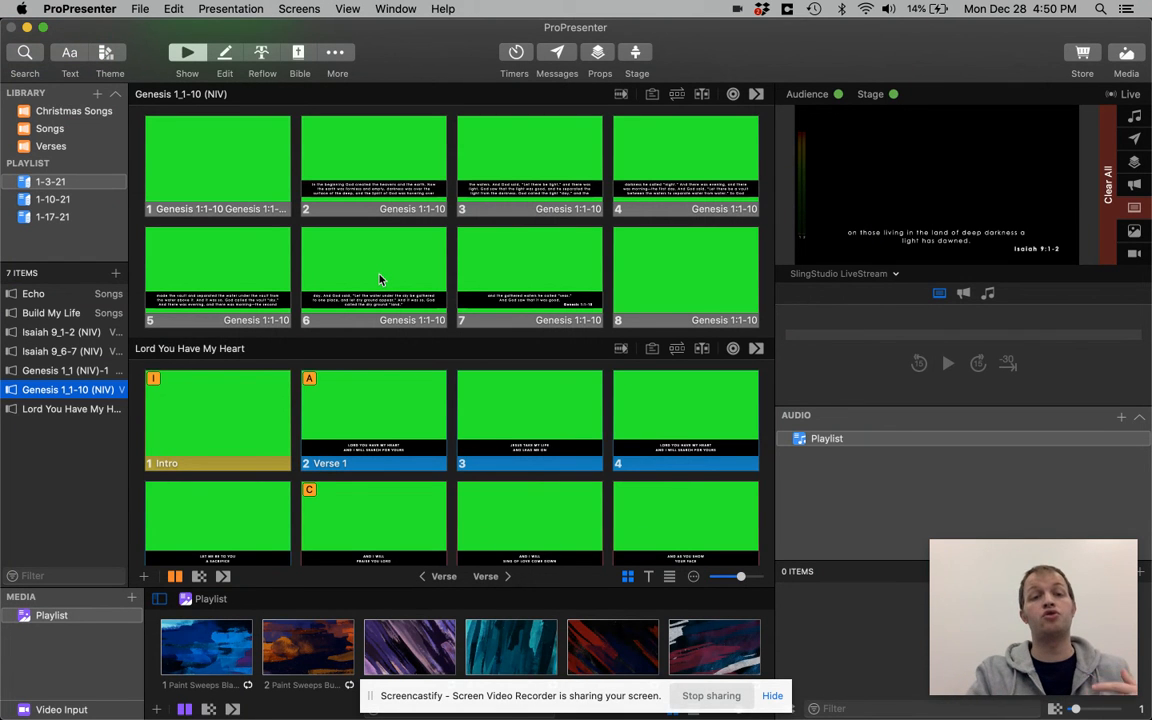
{"action": "left_click", "coordinate": [218, 172]}
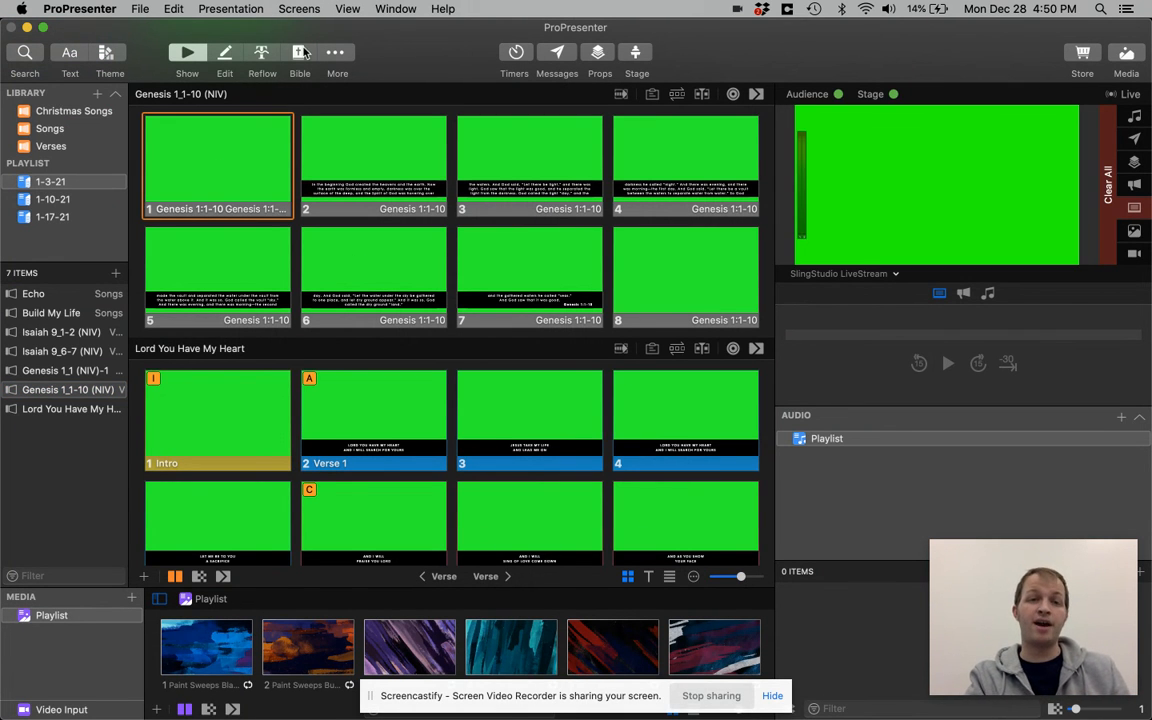
Open the Bible view and look at the playlists offered for saving the Genesis 1:1-10 passage
{"action": "left_click", "coordinate": [299, 53]}
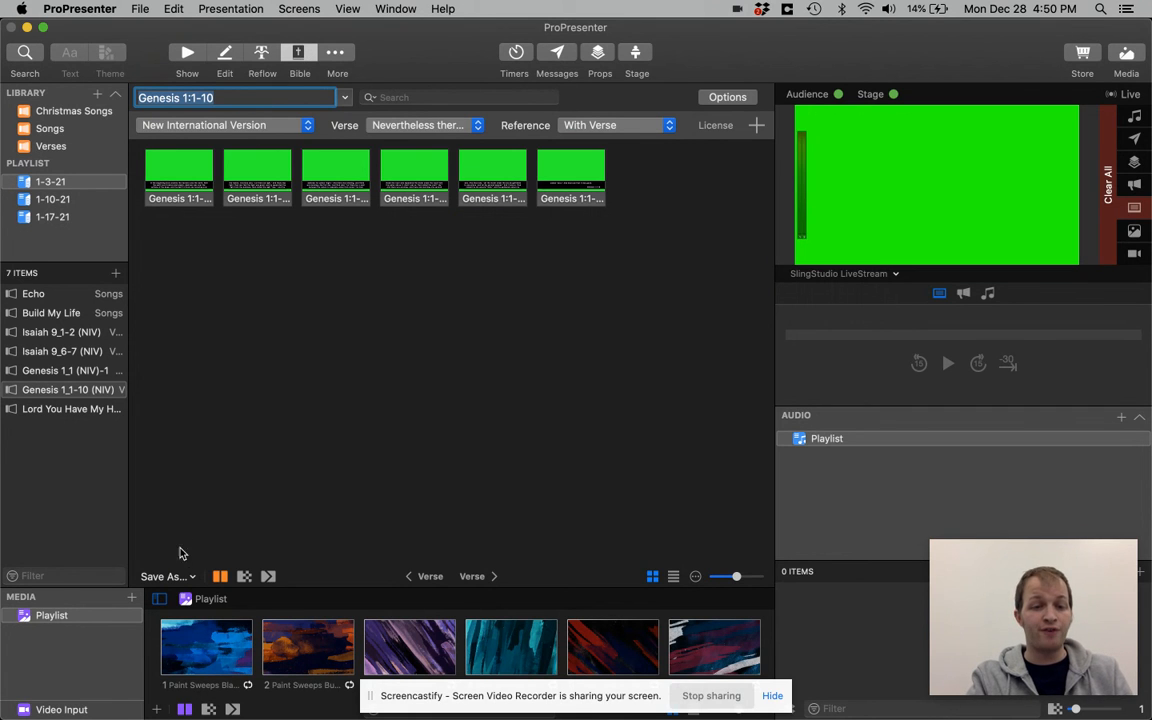
{"action": "left_click", "coordinate": [165, 576]}
{"action": "mouse_move", "coordinate": [198, 626]}
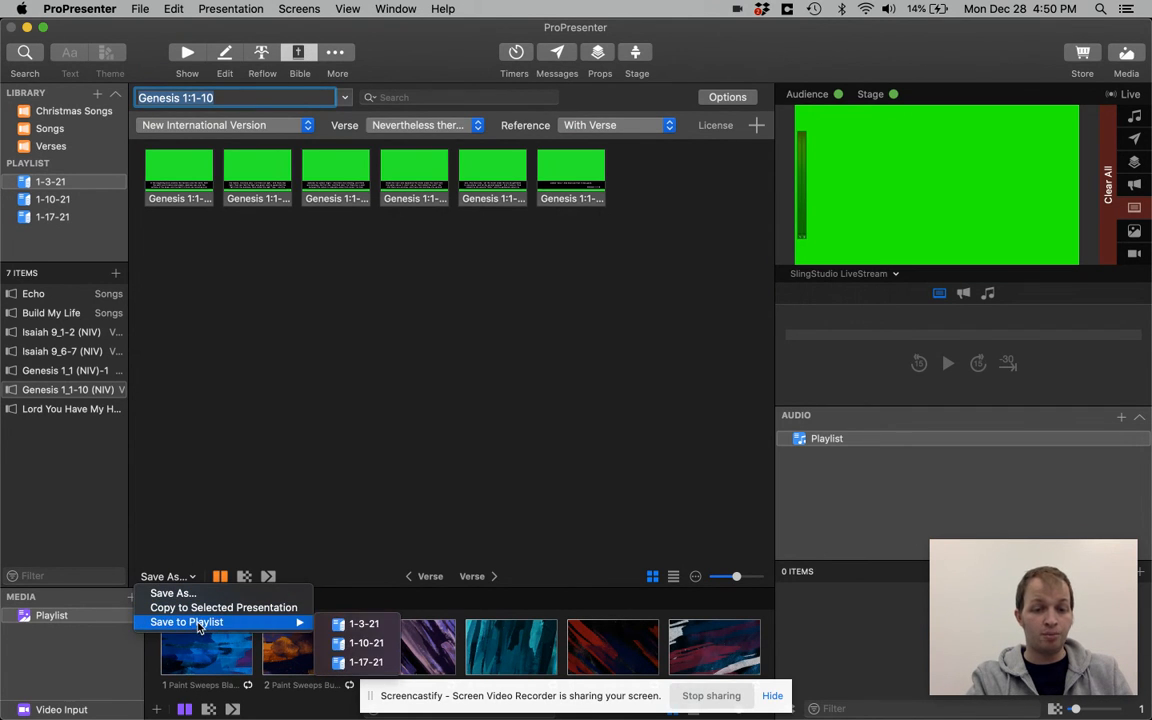
{"action": "left_click", "coordinate": [260, 434]}
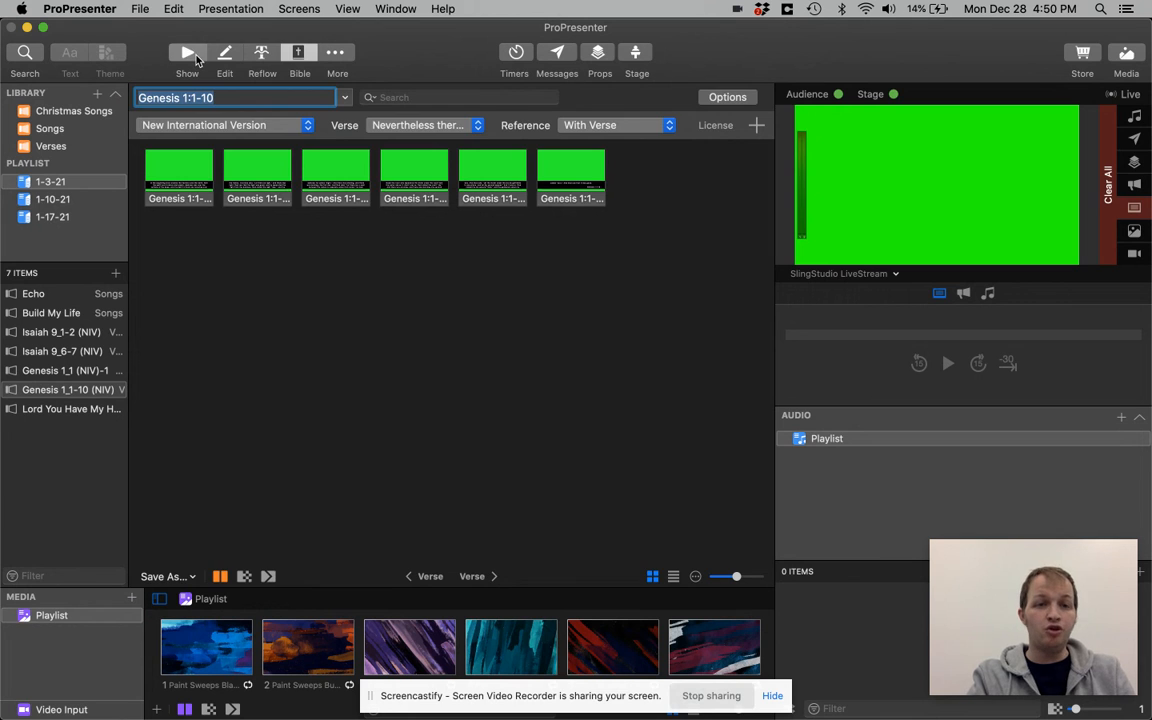
Reopen Genesis 1_1-10 (NIV) in the editor and review its blank first slide and closing slides
{"action": "left_click", "coordinate": [187, 52]}
{"action": "left_click", "coordinate": [305, 189]}
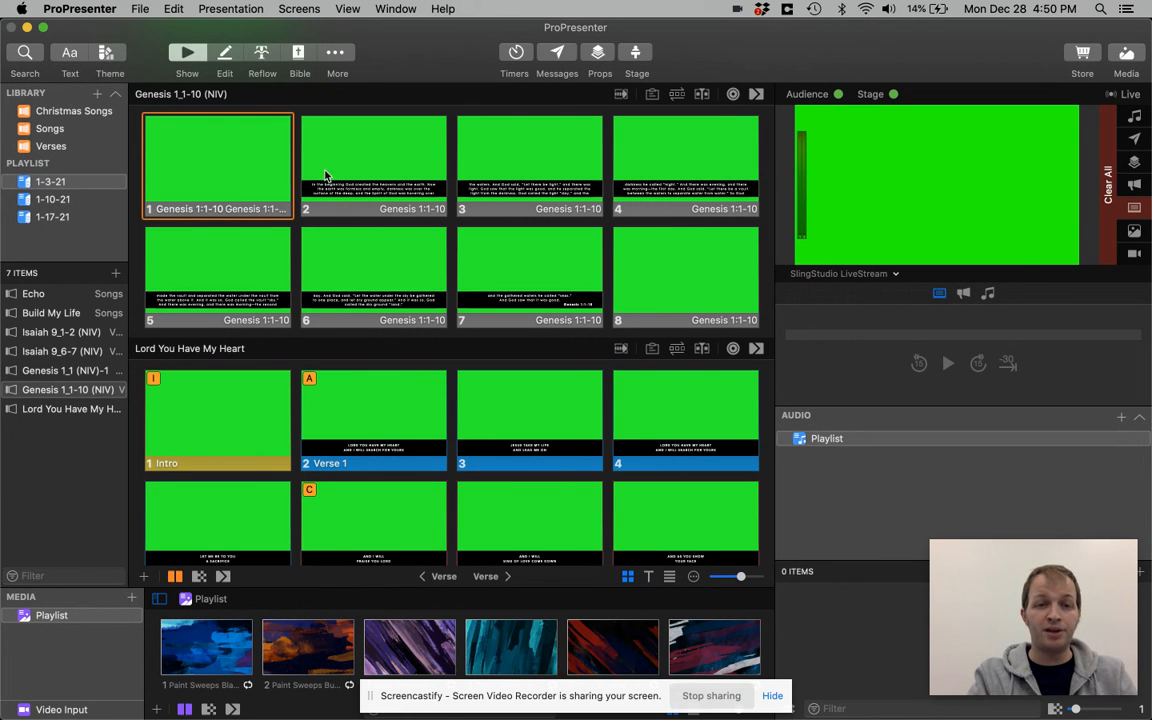
{"action": "left_click", "coordinate": [228, 66]}
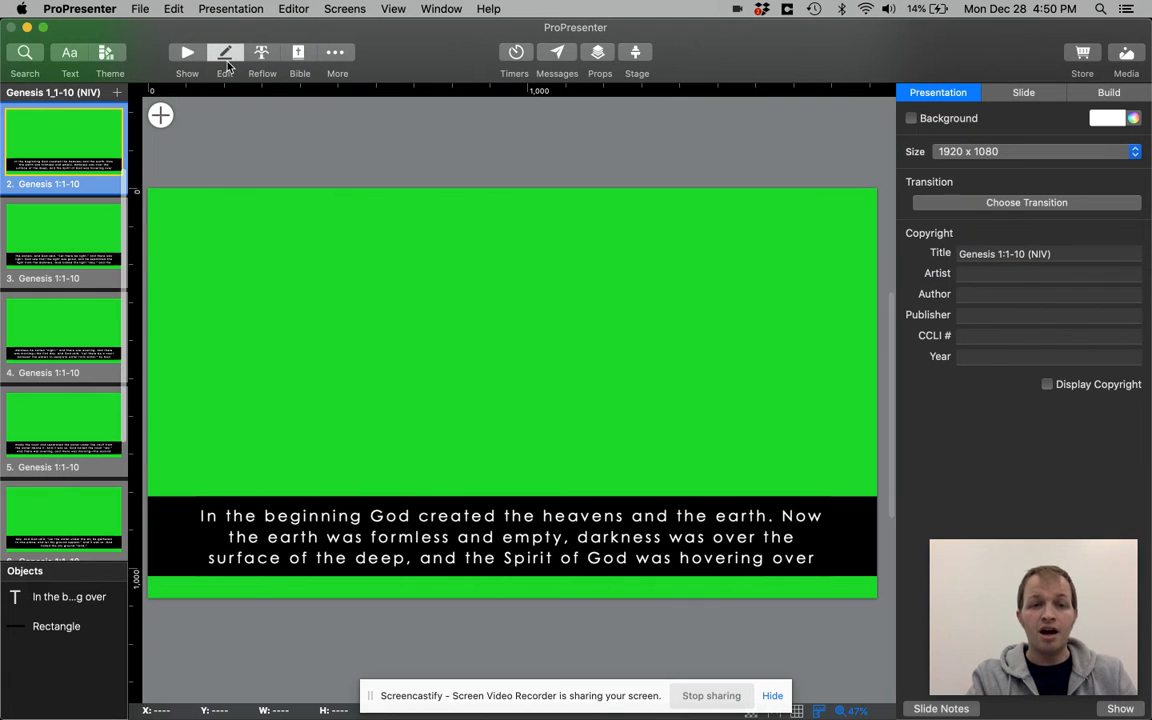
{"action": "scroll", "coordinate": [75, 200], "scroll_direction": "up", "scroll_amount": 5}
{"action": "left_click", "coordinate": [68, 150]}
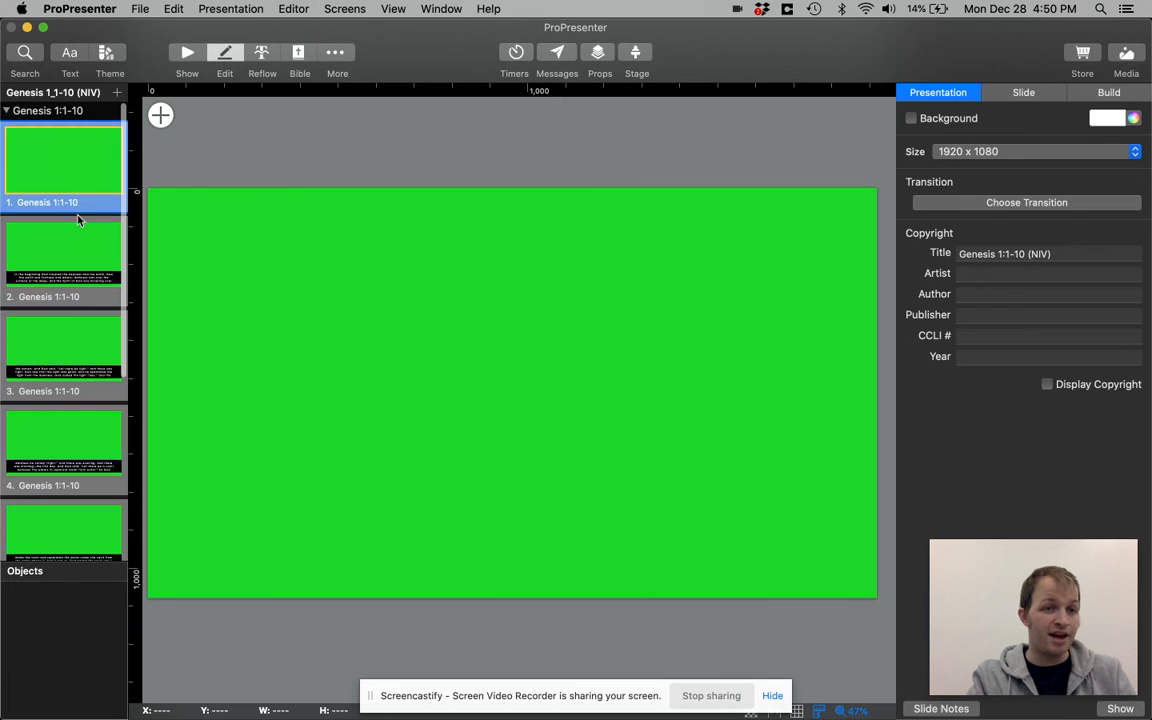
{"action": "scroll", "coordinate": [81, 225], "scroll_direction": "down", "scroll_amount": 6}
{"action": "left_click", "coordinate": [89, 512]}
{"action": "left_click", "coordinate": [86, 430]}
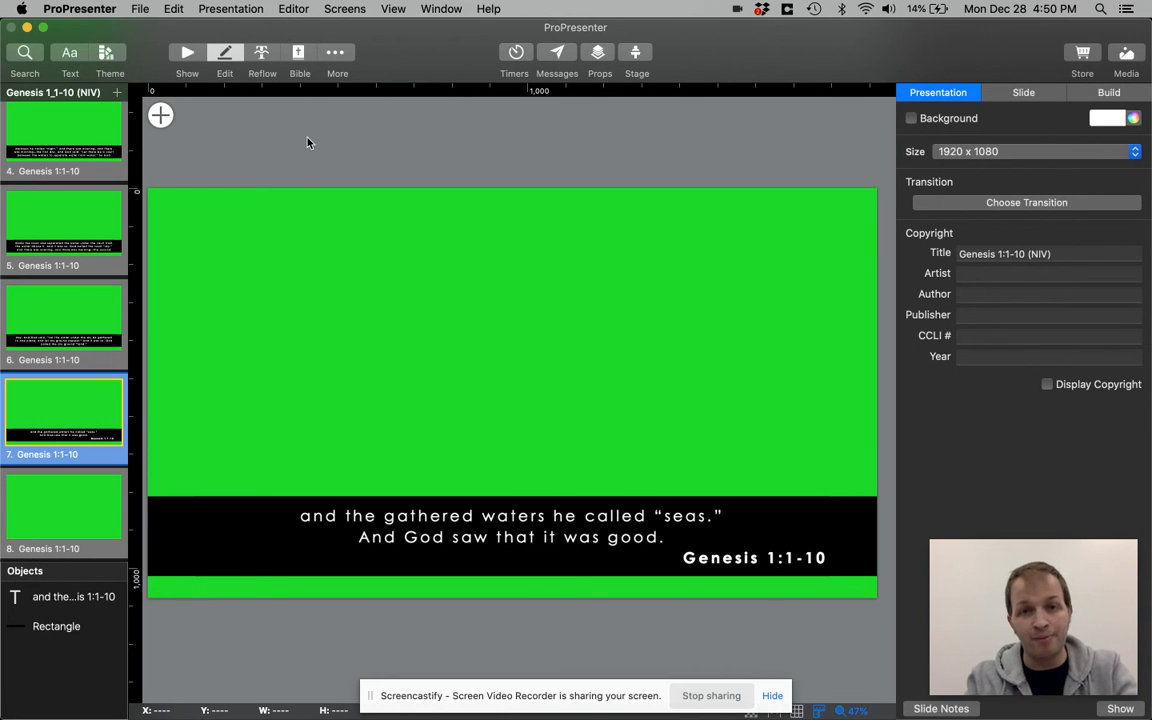
Switch to Chrome
{"action": "key", "text": "super+Tab"}
{"action": "key", "text": "super+Tab"}
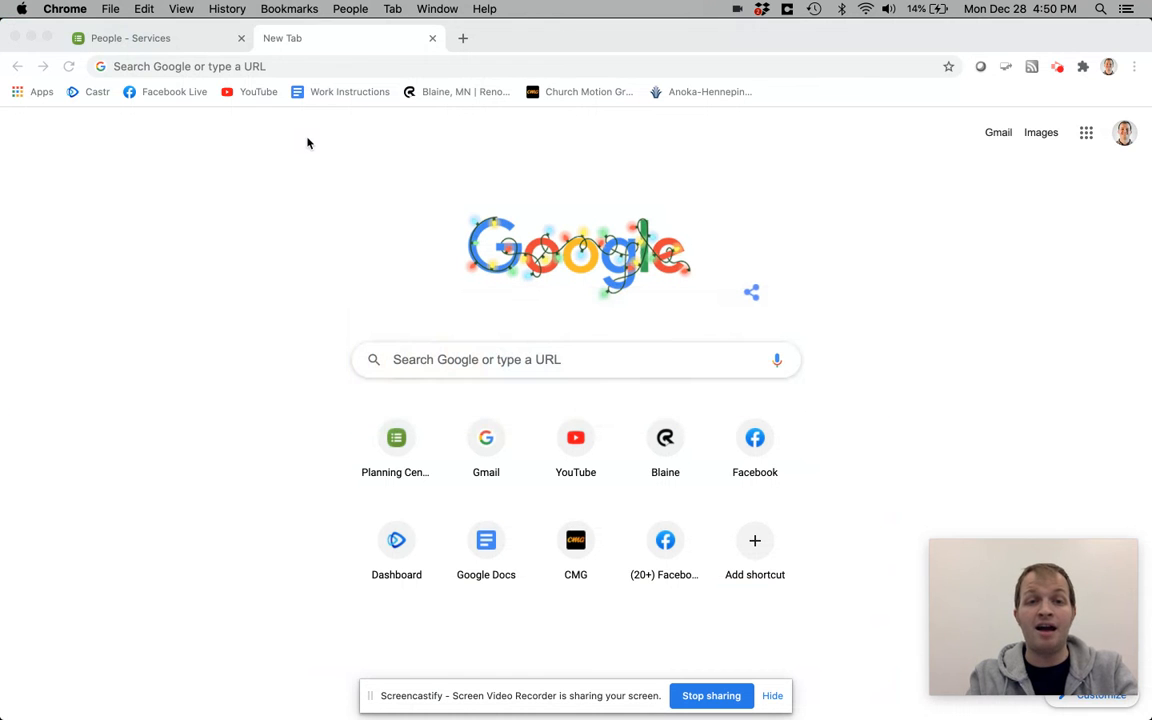